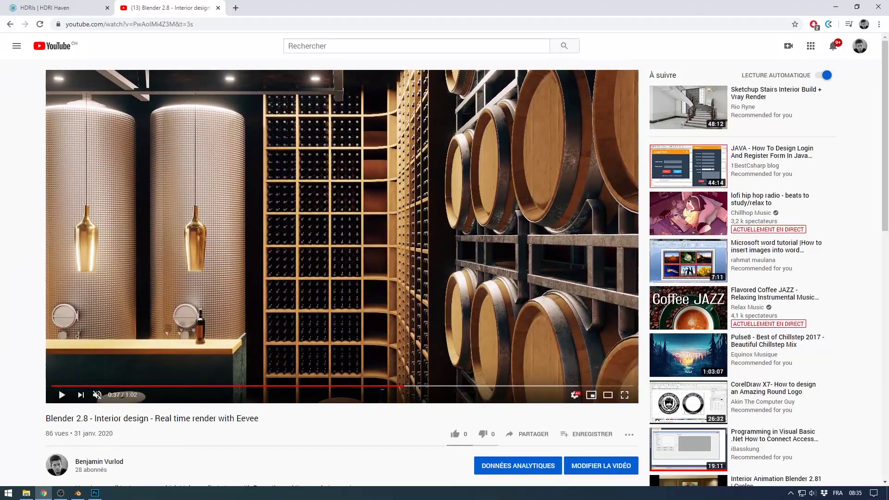
Switch to Blender with the wine library scene open.
{"action": "left_click", "coordinate": [78, 493]}
{"action": "middle_click_drag", "start_coordinate": [389, 194], "coordinate": [342, 190]}
{"action": "scroll", "coordinate": [343, 190], "scroll_direction": "up", "scroll_amount": 2}
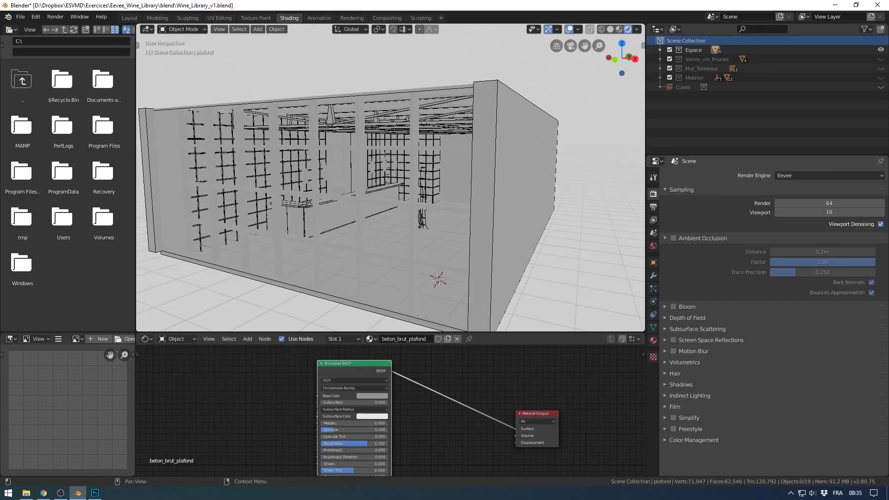
Set the render engine to Cycles and inspect the bar and shelving inside the room in the rendered viewport.
{"action": "left_click", "coordinate": [815, 176]}
{"action": "left_click", "coordinate": [812, 206]}
{"action": "mouse_move", "coordinate": [463, 194]}
{"action": "middle_mouse_down"}
{"action": "mouse_move", "coordinate": [500, 197]}
{"action": "mouse_move", "coordinate": [329, 185]}
{"action": "middle_mouse_up"}
{"action": "scroll", "coordinate": [390, 185], "scroll_direction": "up", "scroll_amount": 5}
{"action": "scroll", "coordinate": [390, 185], "scroll_direction": "up", "scroll_amount": 3}
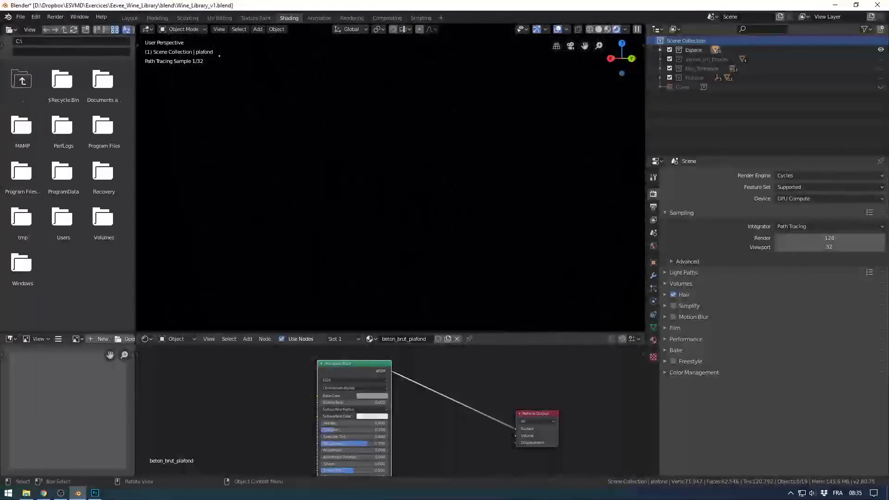
{"action": "scroll", "coordinate": [390, 185], "scroll_direction": "up", "scroll_amount": 2}
{"action": "middle_click_drag", "start_coordinate": [389, 185], "coordinate": [412, 186]}
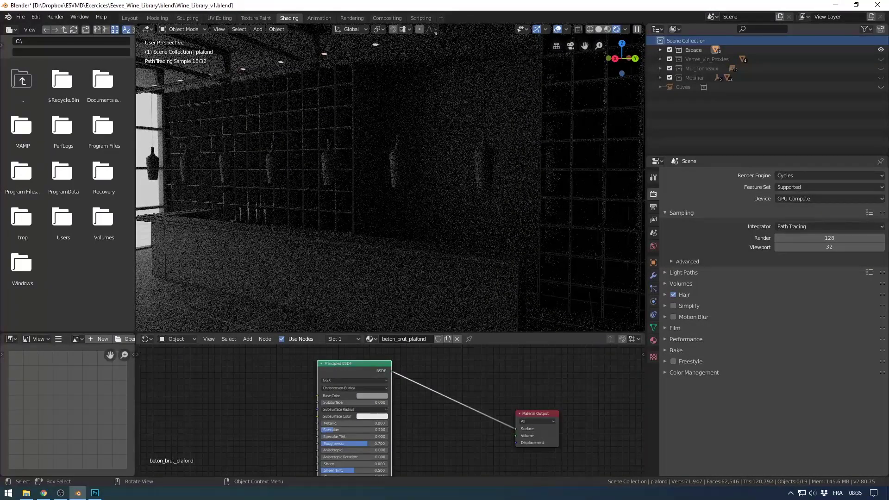
Set the Cycles render device to CPU and inspect the interior's rendering from inside and outside the room.
{"action": "left_click", "coordinate": [789, 198]}
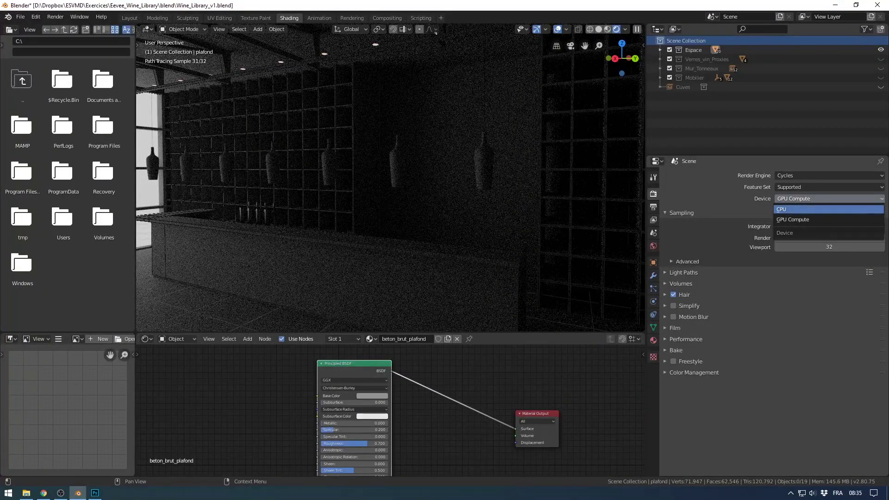
{"action": "left_click", "coordinate": [787, 210]}
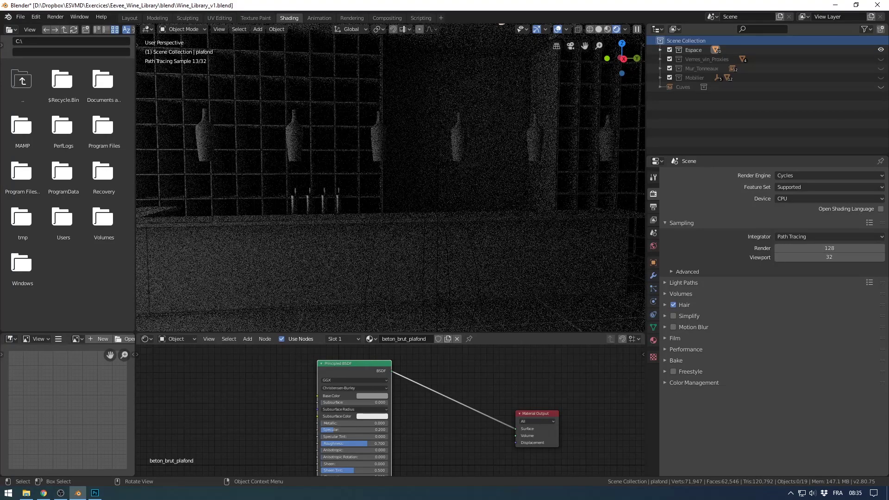
{"action": "middle_click_drag", "start_coordinate": [446, 165], "coordinate": [486, 165]}
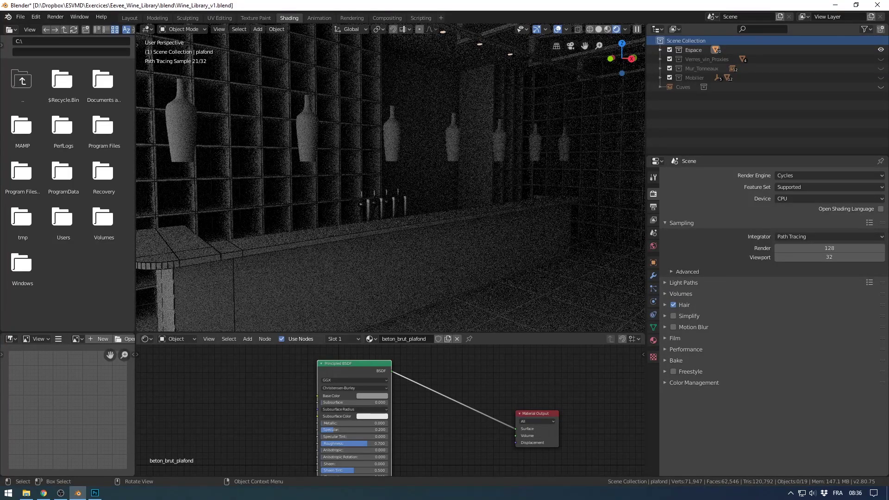
{"action": "middle_click_drag", "start_coordinate": [390, 178], "coordinate": [403, 178]}
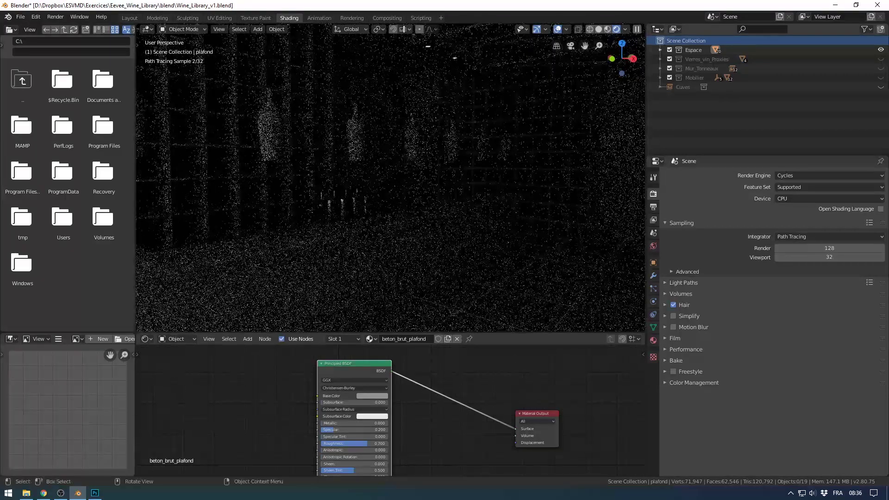
{"action": "scroll", "coordinate": [390, 178], "scroll_direction": "down", "scroll_amount": 4}
{"action": "mouse_move", "coordinate": [390, 177]}
{"action": "middle_mouse_down"}
{"action": "mouse_move", "coordinate": [402, 178]}
{"action": "mouse_move", "coordinate": [386, 191]}
{"action": "middle_mouse_up"}
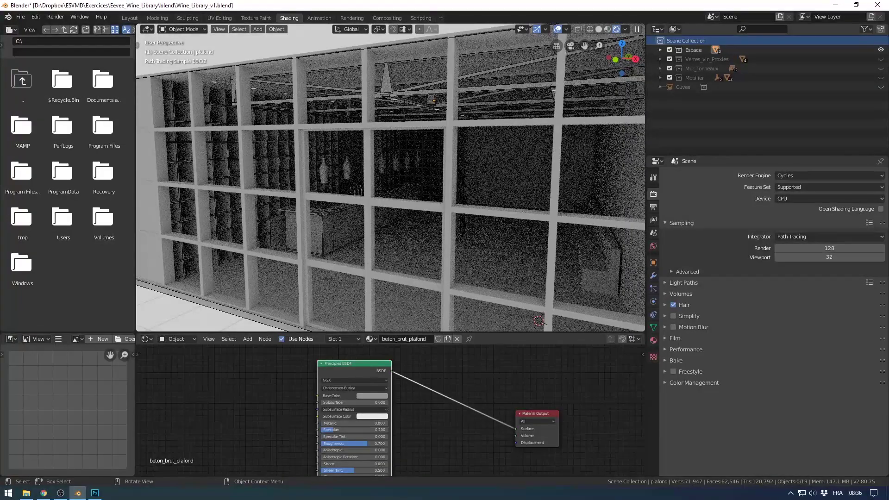
{"action": "scroll", "coordinate": [390, 178], "scroll_direction": "up", "scroll_amount": 8}
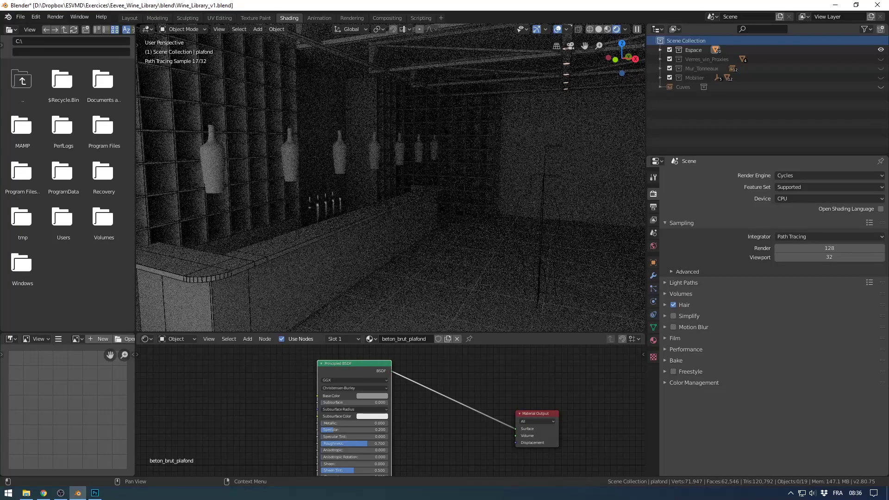
Set the render engine to Eevee and view the whole building from outside.
{"action": "left_click", "coordinate": [828, 175]}
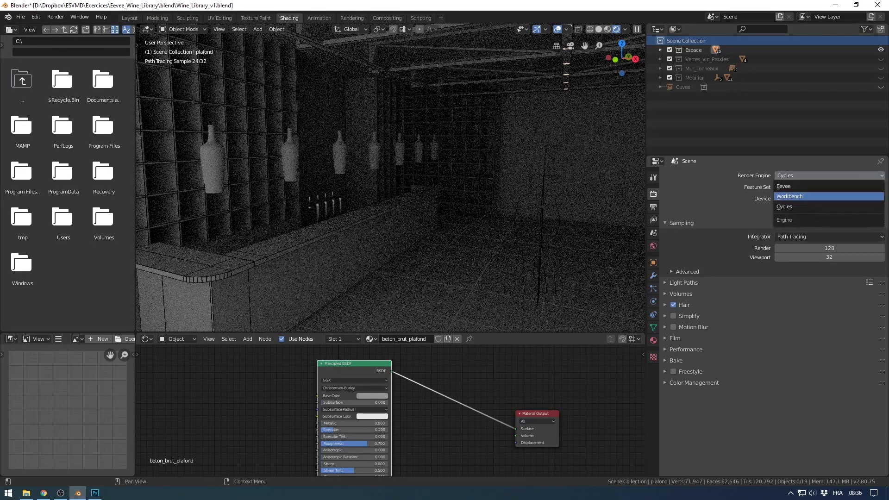
{"action": "left_click", "coordinate": [814, 187]}
{"action": "scroll", "coordinate": [390, 177], "scroll_direction": "down", "scroll_amount": 4}
{"action": "mouse_move", "coordinate": [390, 177]}
{"action": "middle_mouse_down", "text": "shift"}
{"action": "mouse_move", "coordinate": [382, 194]}
{"action": "mouse_move", "coordinate": [396, 199]}
{"action": "mouse_move", "coordinate": [383, 184]}
{"action": "middle_mouse_up", "text": "shift"}
{"action": "scroll", "coordinate": [382, 194], "scroll_direction": "down", "scroll_amount": 2}
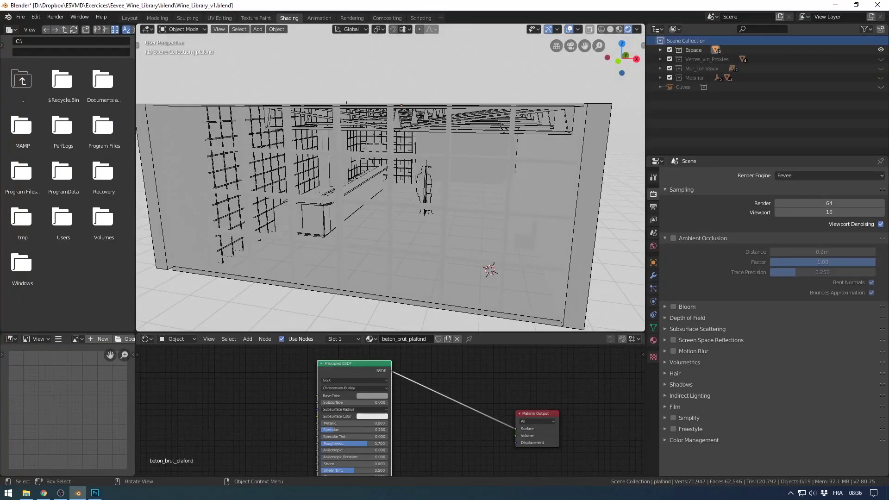
{"action": "scroll", "coordinate": [383, 184], "scroll_direction": "down", "scroll_amount": 4}
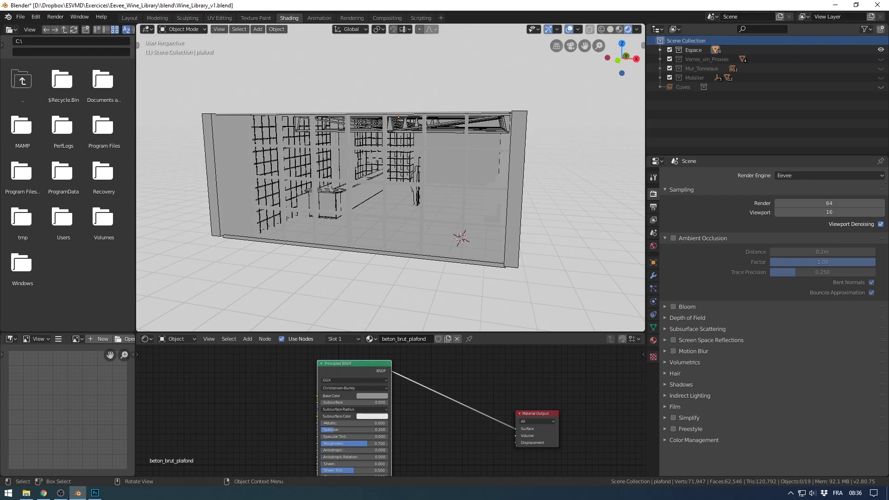
{"action": "mouse_move", "coordinate": [383, 183]}
{"action": "middle_mouse_down", "text": "shift"}
{"action": "mouse_move", "coordinate": [413, 189]}
{"action": "mouse_move", "coordinate": [380, 193]}
{"action": "middle_mouse_up", "text": "shift"}
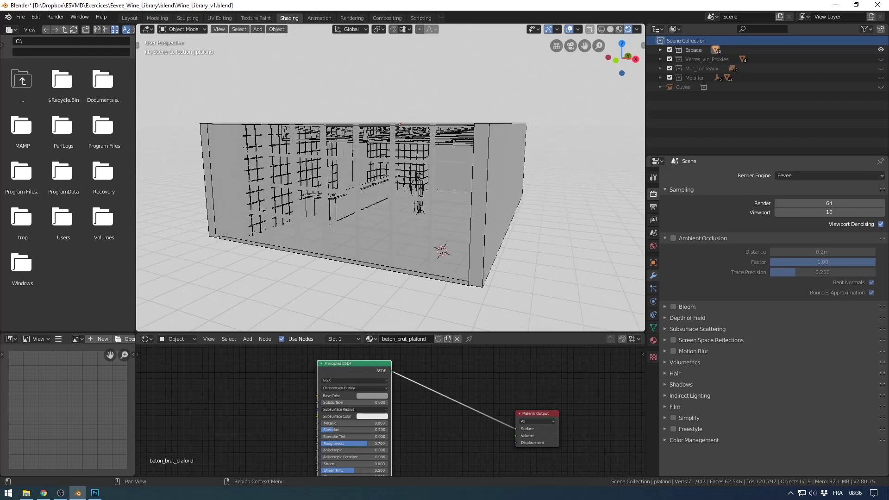
Darken the world background colour to a medium grey.
{"action": "left_click", "coordinate": [653, 246]}
{"action": "left_click", "coordinate": [786, 248]}
{"action": "key", "text": "Return"}
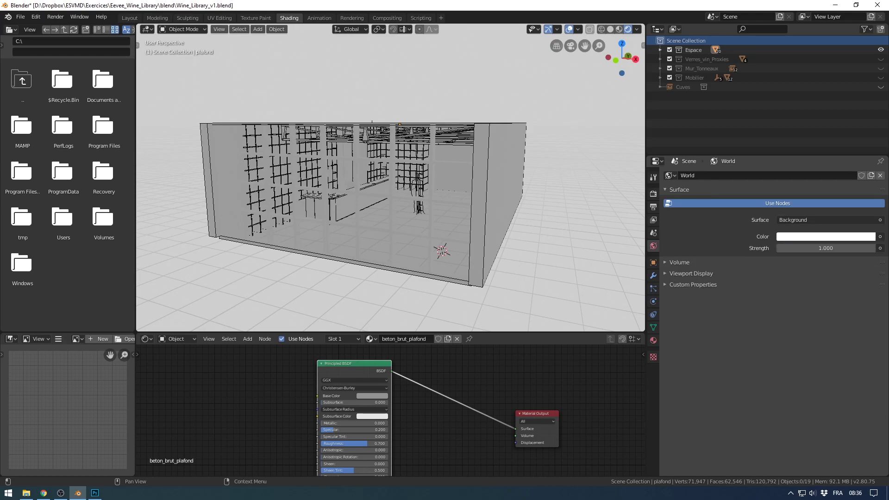
{"action": "left_click", "coordinate": [825, 237]}
{"action": "left_click_drag", "start_coordinate": [868, 104], "coordinate": [868, 135]}
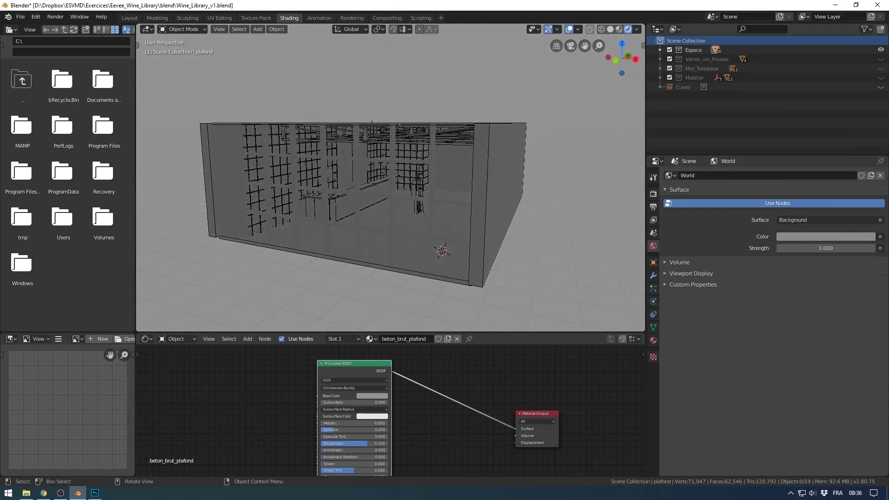
{"action": "middle_click_drag", "start_coordinate": [546, 186], "coordinate": [557, 190]}
Enable Ambient Occlusion in the Eevee render settings and hide the viewport overlays.
{"action": "left_click", "coordinate": [653, 194]}
{"action": "scroll", "coordinate": [463, 186], "scroll_direction": "up", "scroll_amount": 3}
{"action": "scroll", "coordinate": [390, 185], "scroll_direction": "down", "scroll_amount": 5}
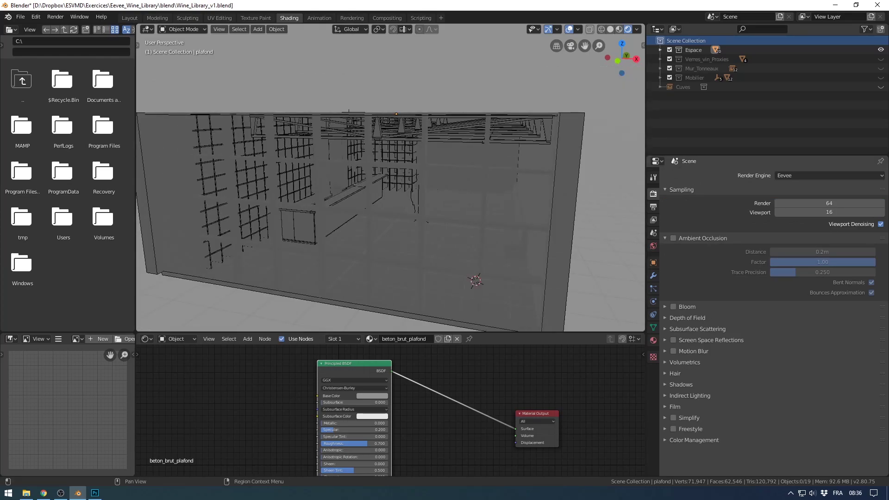
{"action": "left_click", "coordinate": [653, 177]}
{"action": "left_click", "coordinate": [653, 194]}
{"action": "left_click", "coordinate": [653, 207]}
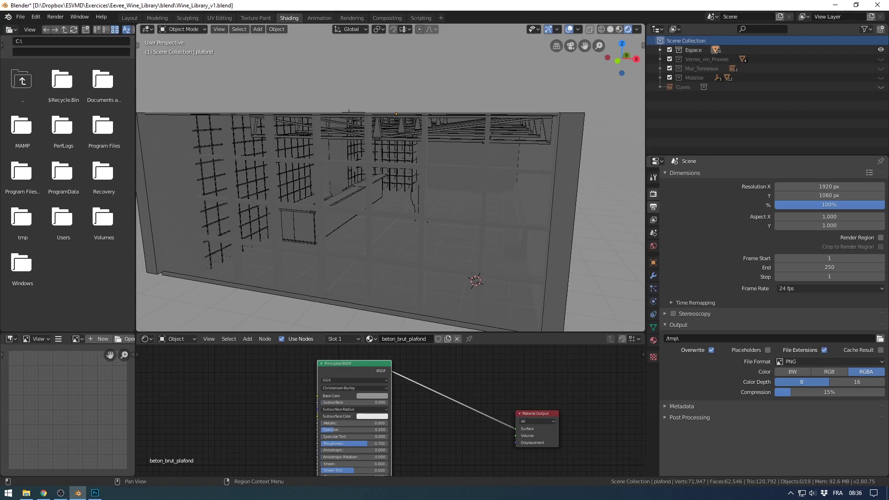
{"action": "left_click", "coordinate": [653, 194]}
{"action": "left_click", "coordinate": [673, 238]}
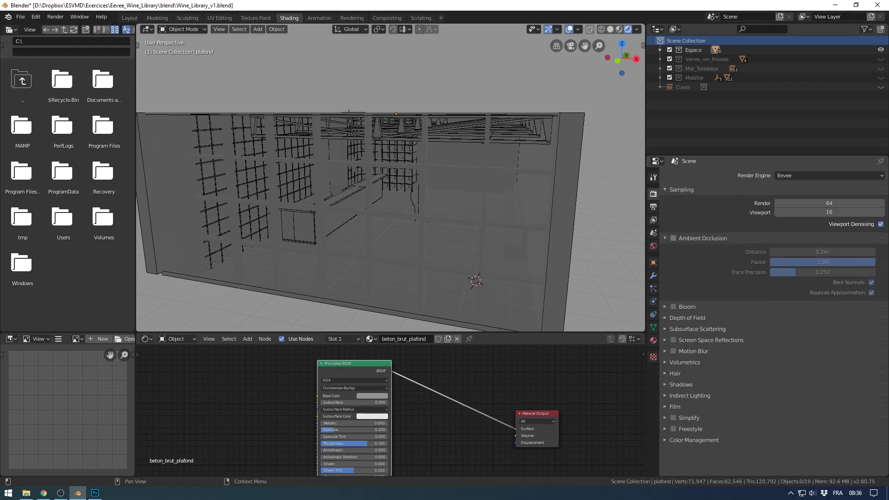
{"action": "mouse_move", "coordinate": [390, 185]}
{"action": "middle_mouse_down"}
{"action": "mouse_move", "coordinate": [402, 179]}
{"action": "mouse_move", "coordinate": [425, 195]}
{"action": "mouse_move", "coordinate": [393, 197]}
{"action": "middle_mouse_up"}
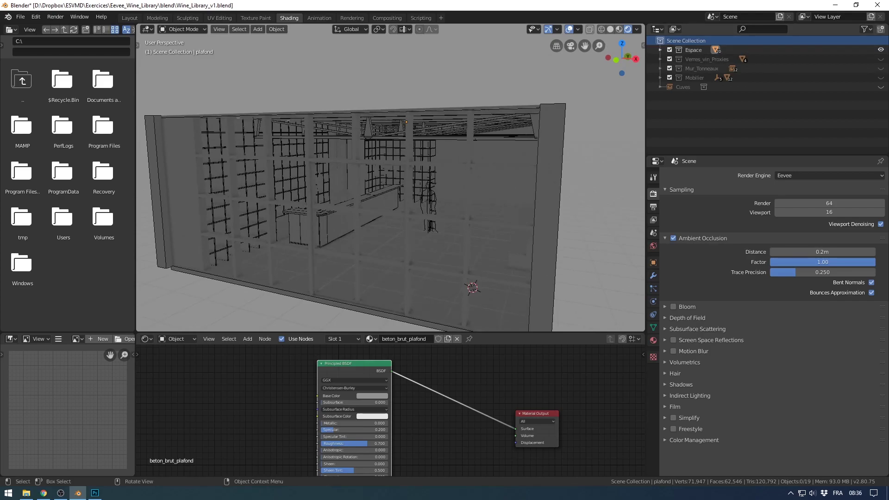
{"action": "left_click", "coordinate": [568, 29]}
{"action": "middle_click_drag", "start_coordinate": [523, 139], "coordinate": [529, 134]}
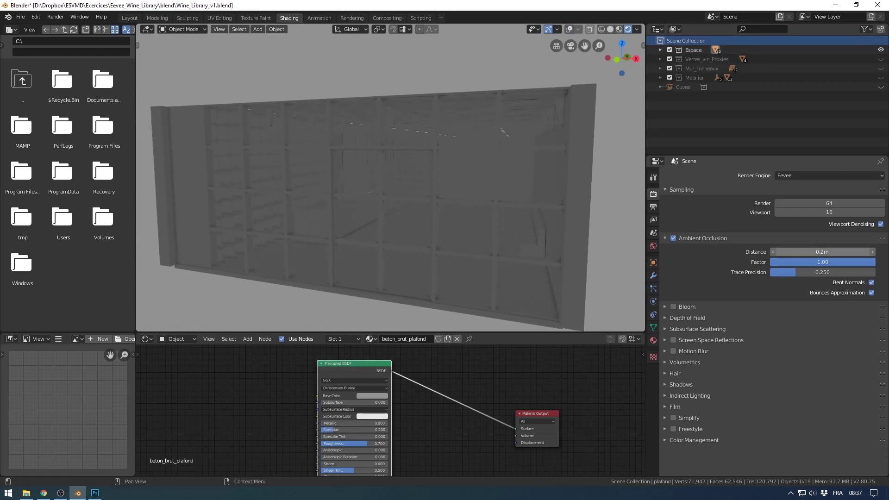
Set the Ambient Occlusion distance to 1 m while judging the shading around the bar and shelves.
{"action": "left_click_drag", "start_coordinate": [822, 251], "coordinate": [833, 251]}
{"action": "scroll", "coordinate": [390, 177], "scroll_direction": "up", "scroll_amount": 10}
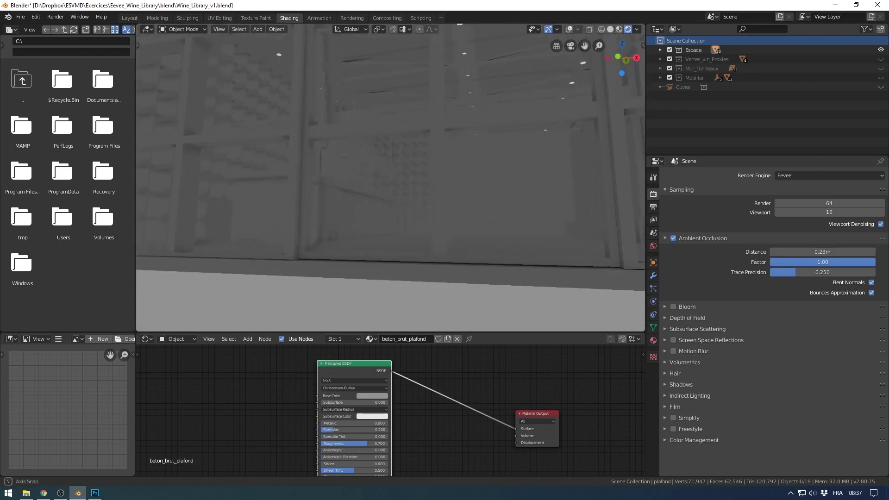
{"action": "scroll", "coordinate": [391, 178], "scroll_direction": "up", "scroll_amount": 8}
{"action": "middle_click_drag", "start_coordinate": [390, 177], "coordinate": [463, 162], "text": "shift"}
{"action": "scroll", "coordinate": [472, 146], "scroll_direction": "down", "scroll_amount": 3}
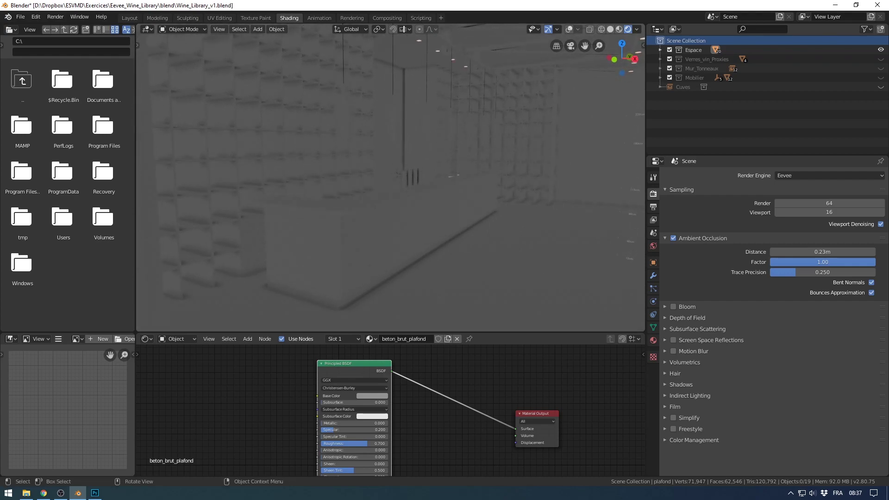
{"action": "scroll", "coordinate": [391, 178], "scroll_direction": "up", "scroll_amount": 2}
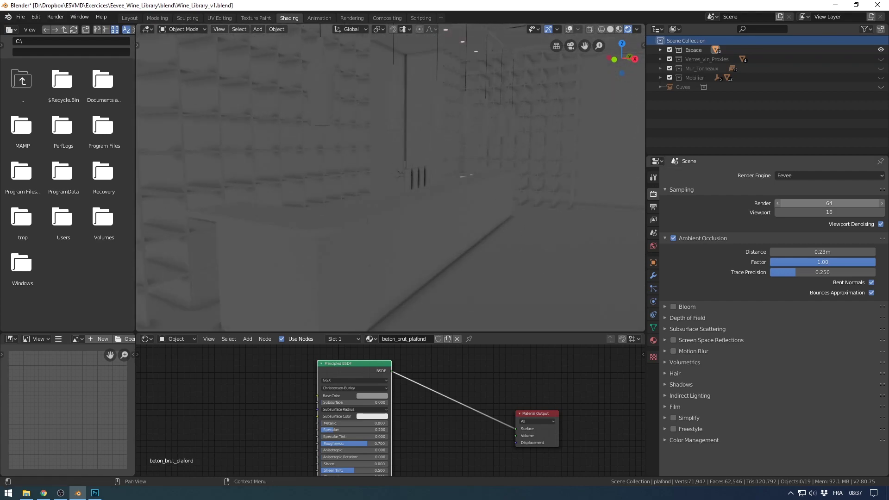
{"action": "left_click_drag", "start_coordinate": [822, 252], "coordinate": [848, 252]}
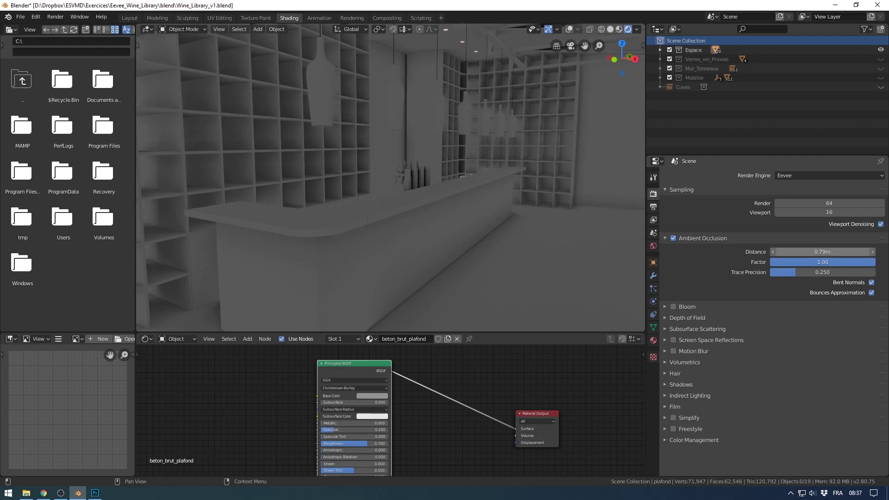
{"action": "left_click", "coordinate": [848, 252]}
{"action": "type", "text": "1"}
{"action": "key", "text": "Return"}
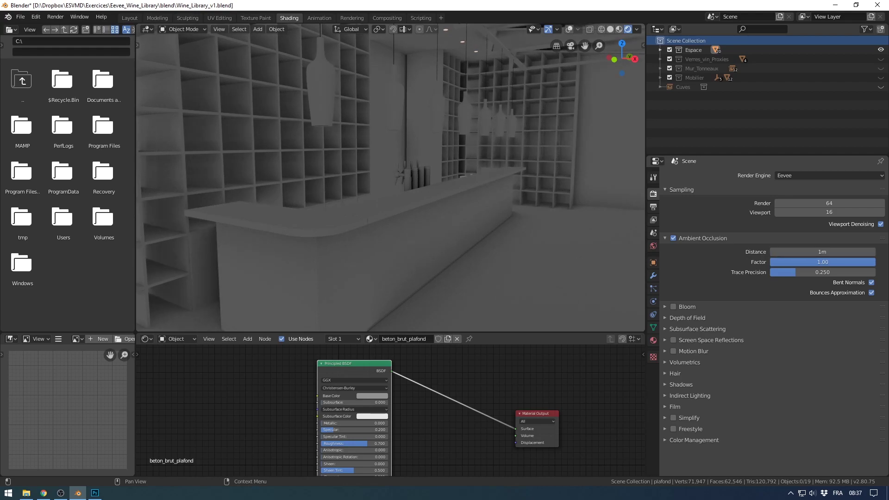
Show the viewport overlays again and select the human reference figure standing in the room.
{"action": "scroll", "coordinate": [390, 177], "scroll_direction": "down", "scroll_amount": 4}
{"action": "middle_click_drag", "start_coordinate": [390, 178], "coordinate": [394, 208]}
{"action": "scroll", "coordinate": [390, 178], "scroll_direction": "down", "scroll_amount": 4}
{"action": "middle_click_drag", "start_coordinate": [391, 178], "coordinate": [437, 175]}
{"action": "left_click", "coordinate": [569, 29]}
{"action": "scroll", "coordinate": [390, 178], "scroll_direction": "up", "scroll_amount": 5}
{"action": "scroll", "coordinate": [390, 178], "scroll_direction": "up", "scroll_amount": 3}
{"action": "left_click", "coordinate": [474, 209]}
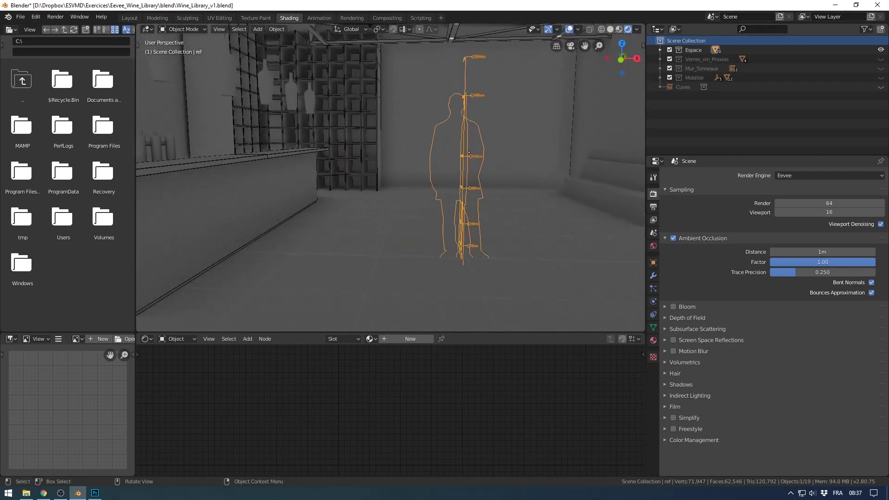
Compare the reference figure's scale with the building in front view, using wireframe shading.
{"action": "key", "text": "KP_1"}
{"action": "key", "text": "z"}
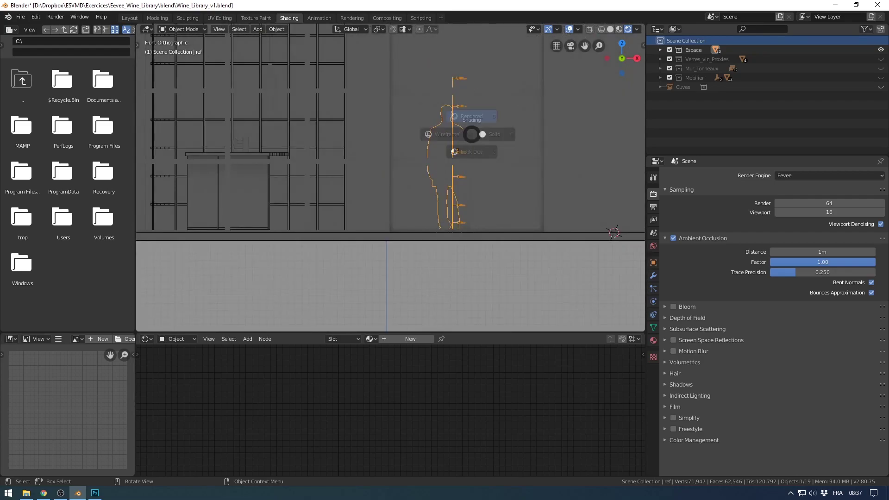
{"action": "left_click", "coordinate": [399, 134]}
{"action": "middle_click_drag", "start_coordinate": [399, 134], "coordinate": [387, 208], "text": "shift"}
{"action": "scroll", "coordinate": [394, 181], "scroll_direction": "down", "scroll_amount": 4}
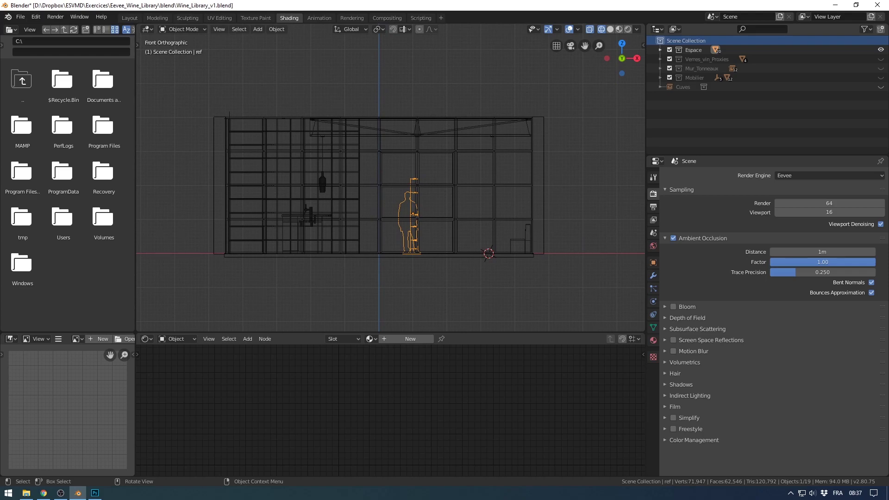
{"action": "middle_click_drag", "start_coordinate": [430, 197], "coordinate": [412, 207]}
{"action": "scroll", "coordinate": [412, 201], "scroll_direction": "down", "scroll_amount": 3}
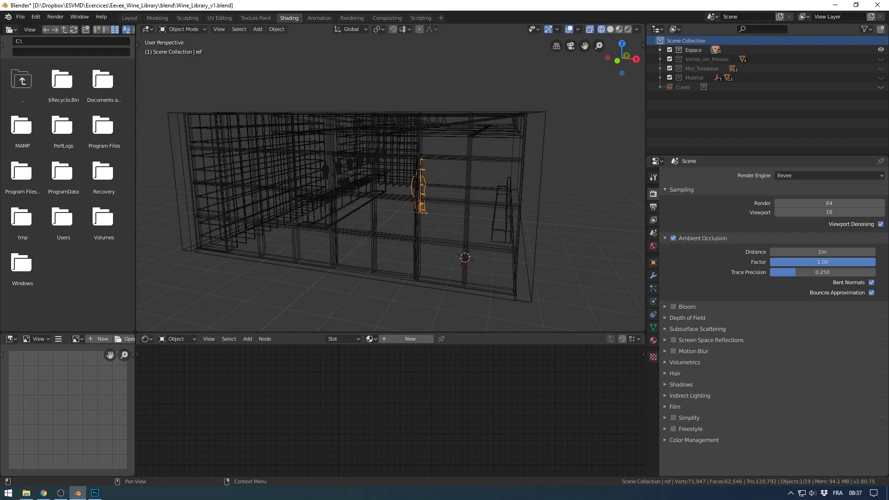
Open the scene properties to check the unit system, unit scale and length units.
{"action": "left_click", "coordinate": [653, 177]}
{"action": "left_click", "coordinate": [653, 194]}
{"action": "left_click", "coordinate": [653, 206]}
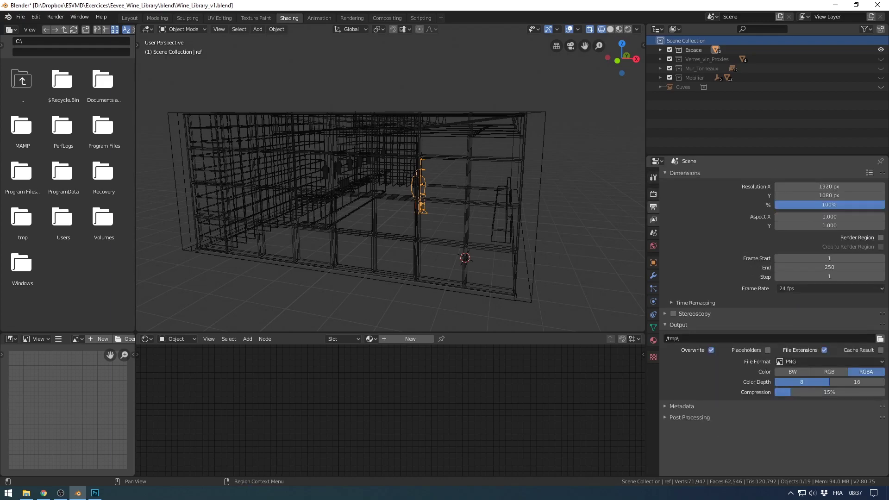
{"action": "left_click", "coordinate": [653, 219]}
{"action": "left_click", "coordinate": [653, 232]}
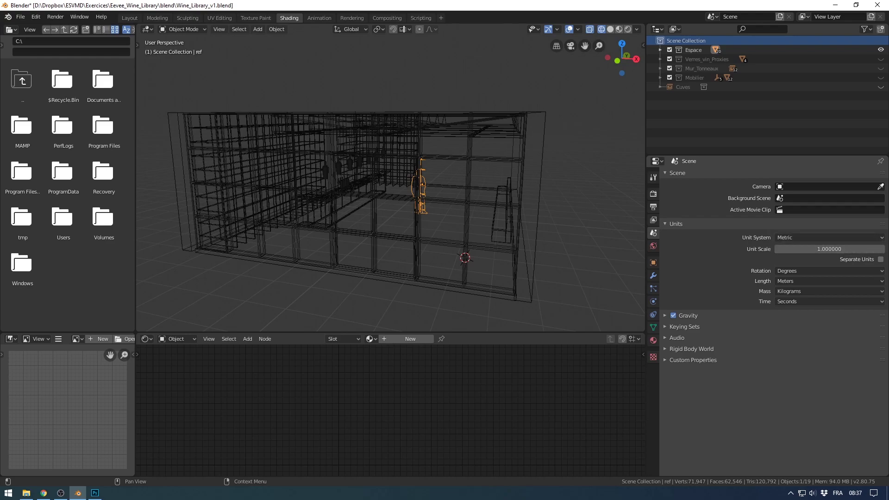
{"action": "middle_click_drag", "start_coordinate": [371, 208], "coordinate": [435, 194]}
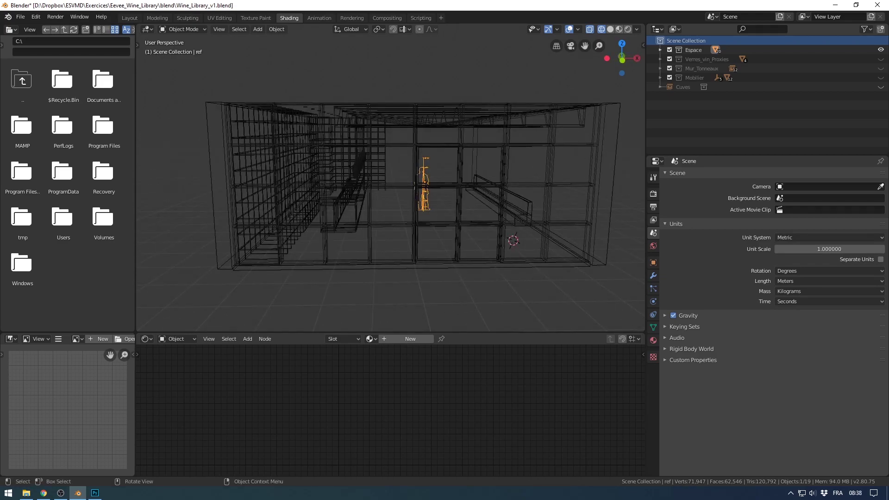
{"action": "middle_click_drag", "start_coordinate": [394, 208], "coordinate": [380, 213]}
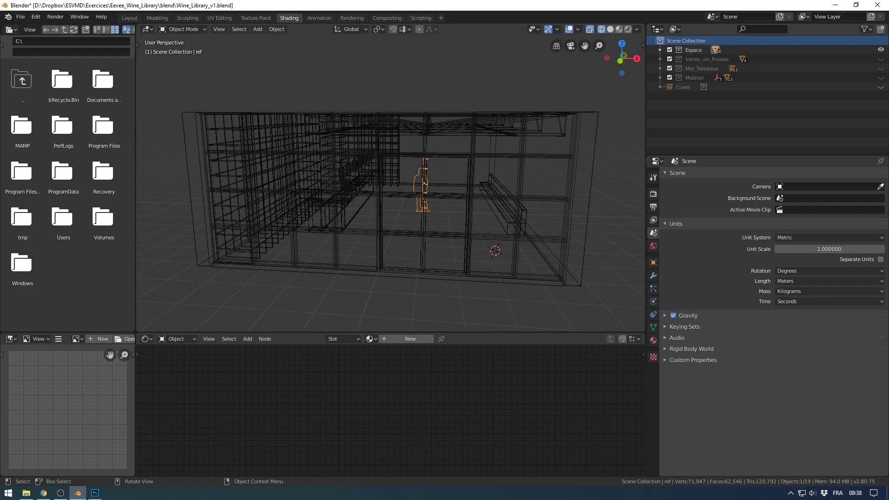
{"action": "middle_click_drag", "start_coordinate": [394, 208], "coordinate": [390, 206]}
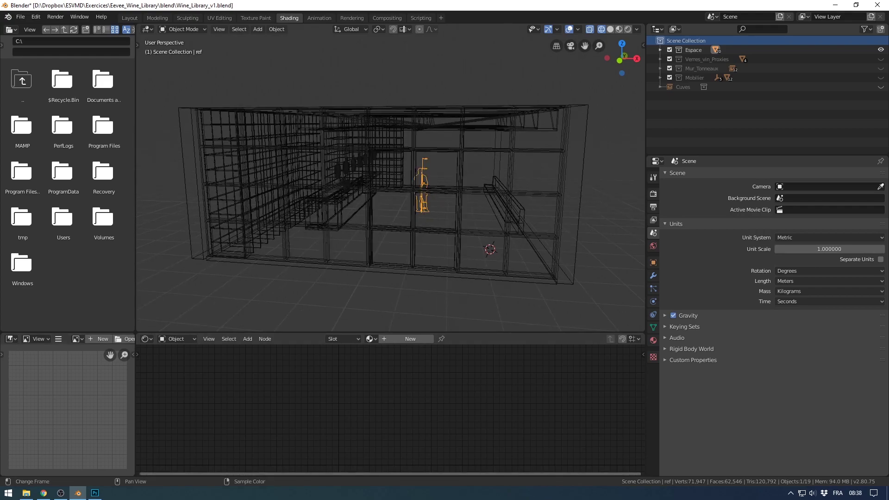
{"action": "middle_click_drag", "start_coordinate": [393, 208], "coordinate": [370, 208]}
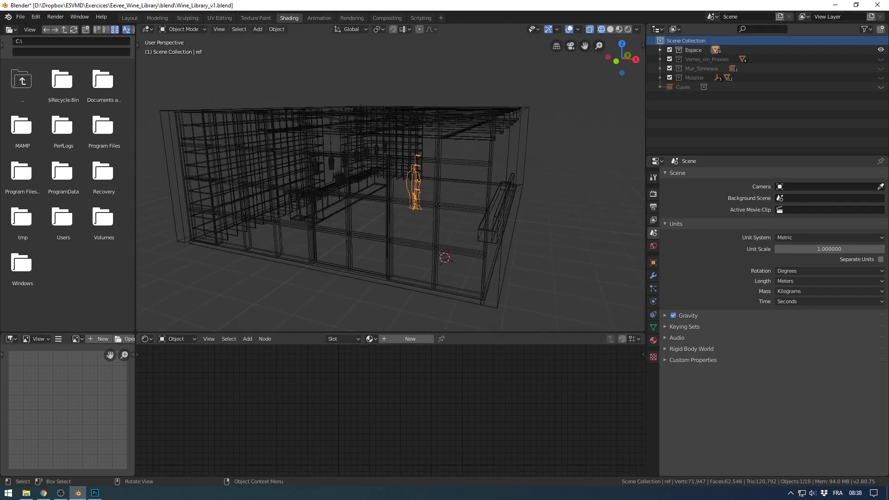
Switch to the checklist in Photoshop and add a new layer above the checklist text group.
{"action": "left_click", "coordinate": [95, 493]}
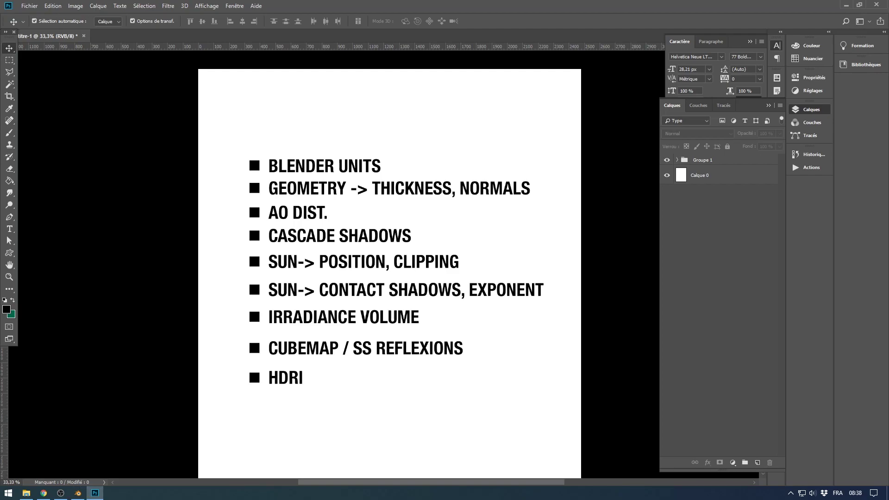
{"action": "left_click", "coordinate": [713, 160]}
{"action": "left_click", "coordinate": [756, 462]}
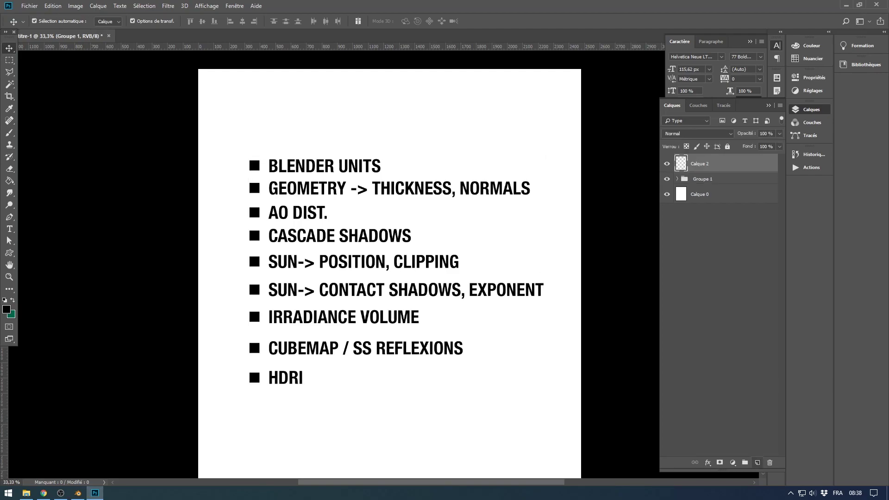
Choose the Brush tool and set the foreground colour to bright green (00ff0c).
{"action": "left_click", "coordinate": [10, 132]}
{"action": "left_click", "coordinate": [6, 309]}
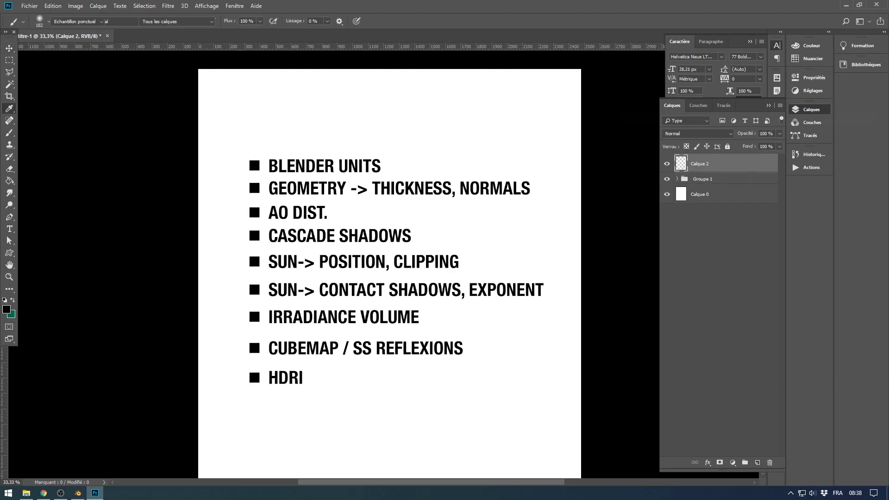
{"action": "left_click", "coordinate": [748, 149]}
{"action": "left_click_drag", "start_coordinate": [747, 149], "coordinate": [748, 136]}
{"action": "left_click", "coordinate": [660, 138]}
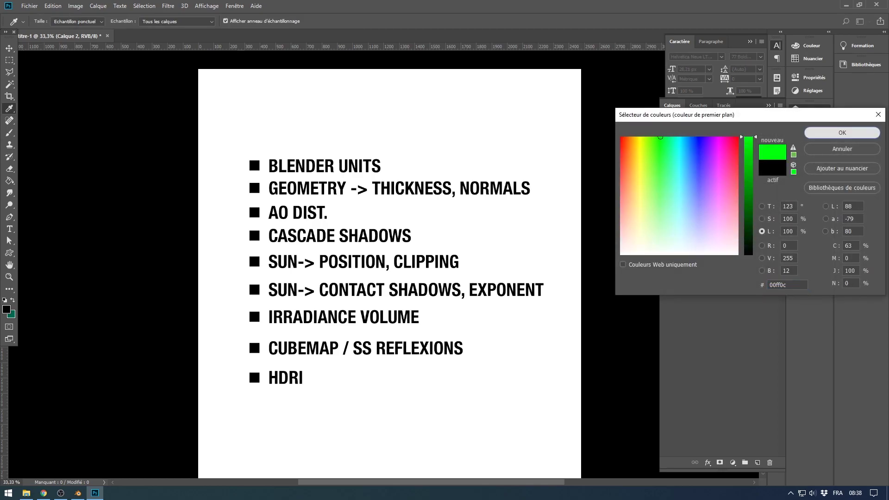
{"action": "left_click", "coordinate": [841, 133]}
Set the brush size to 21 px and paint a green check mark over the BLENDER UNITS box.
{"action": "right_click", "coordinate": [435, 130]}
{"action": "left_click", "coordinate": [505, 154]}
{"action": "left_click_drag", "start_coordinate": [505, 155], "coordinate": [493, 155]}
{"action": "key", "text": "Return"}
{"action": "left_click_drag", "start_coordinate": [250, 161], "coordinate": [272, 146]}
{"action": "right_click", "coordinate": [308, 161]}
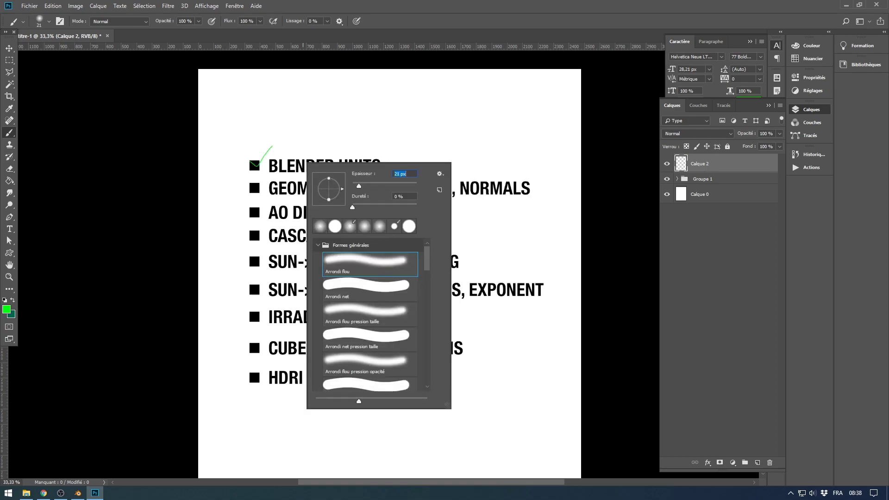
{"action": "left_click_drag", "start_coordinate": [249, 158], "coordinate": [255, 165]}
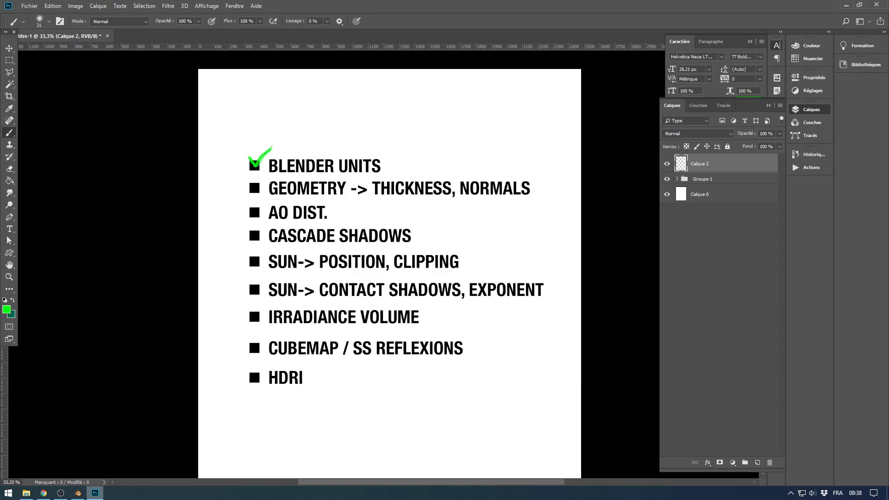
Switch back to Blender, show the building in rendered shading and open the Eevee render settings.
{"action": "left_click", "coordinate": [77, 493]}
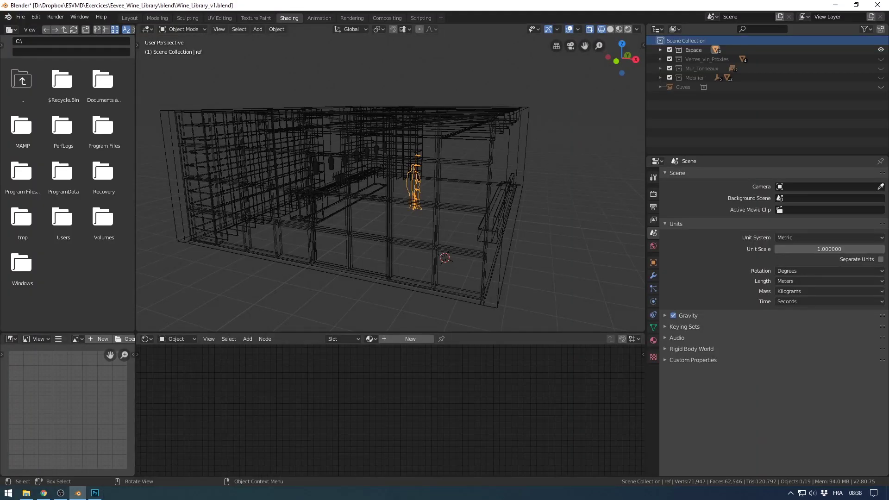
{"action": "key", "text": "shift+z"}
{"action": "middle_click_drag", "start_coordinate": [398, 195], "coordinate": [410, 194]}
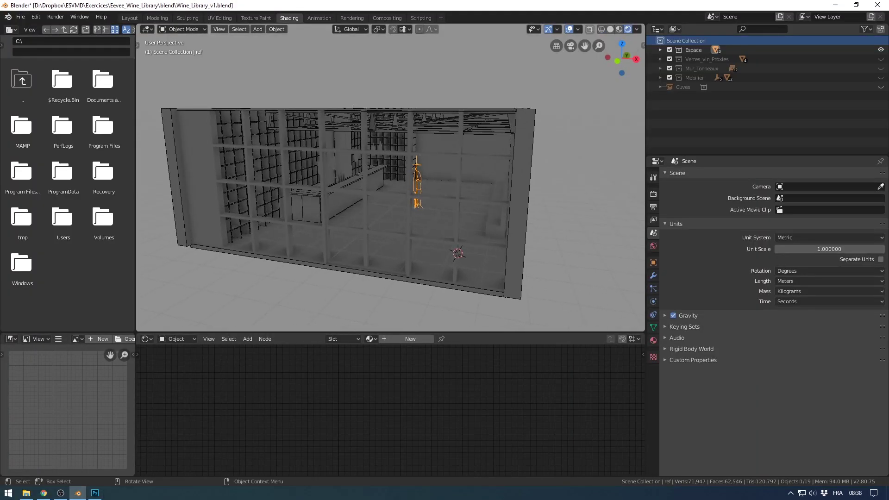
{"action": "left_click", "coordinate": [653, 194]}
{"action": "left_click", "coordinate": [653, 207]}
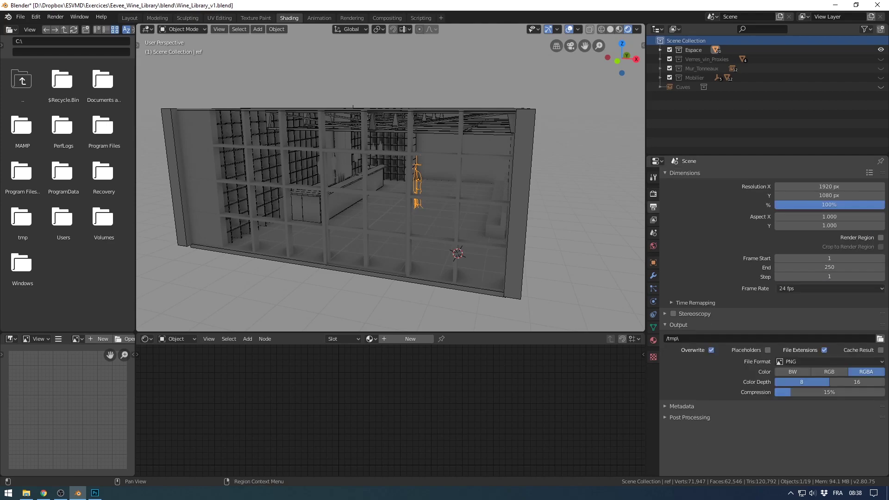
{"action": "left_click", "coordinate": [653, 220]}
{"action": "left_click", "coordinate": [653, 207]}
{"action": "left_click", "coordinate": [653, 193]}
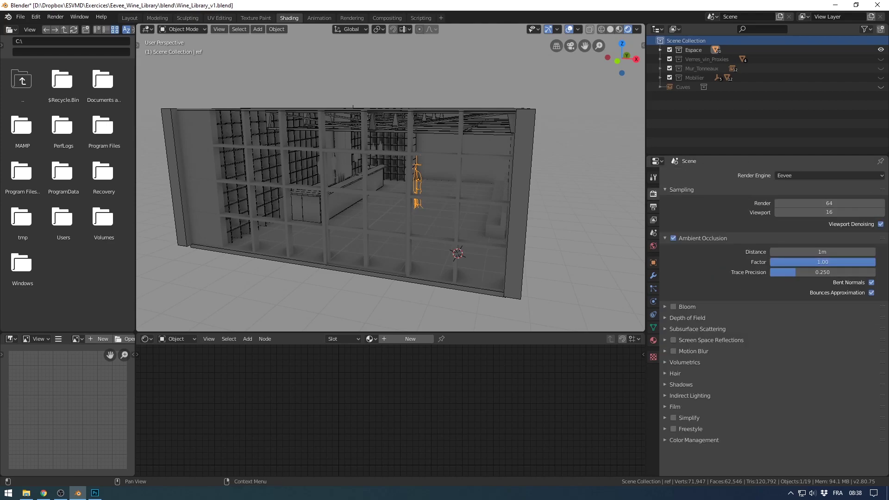
Try an Ambient Occlusion distance of 50 m, then set it back to 1 m.
{"action": "left_click", "coordinate": [822, 252]}
{"action": "key", "text": "Return"}
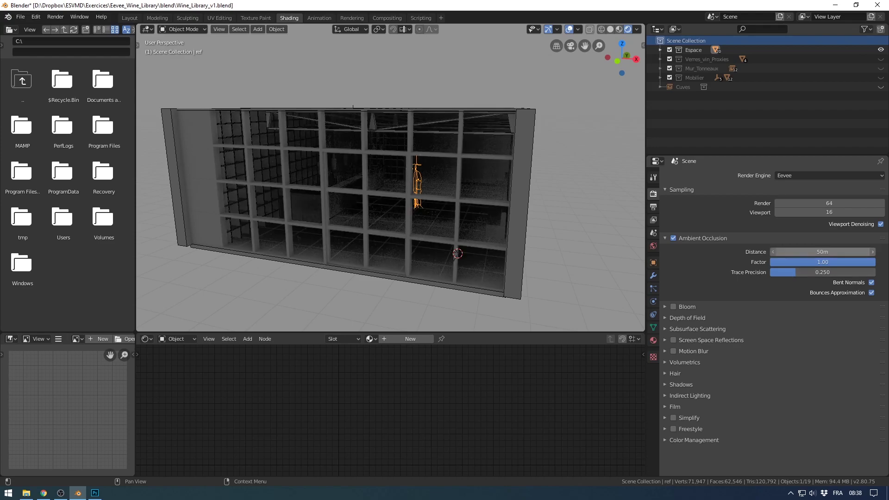
{"action": "left_click", "coordinate": [822, 252]}
{"action": "type", "text": "1"}
{"action": "key", "text": "Return"}
Hide the viewport overlays and examine the ambient occlusion shading on the building from inside the facade and outside.
{"action": "scroll", "coordinate": [390, 178], "scroll_direction": "up", "scroll_amount": 8}
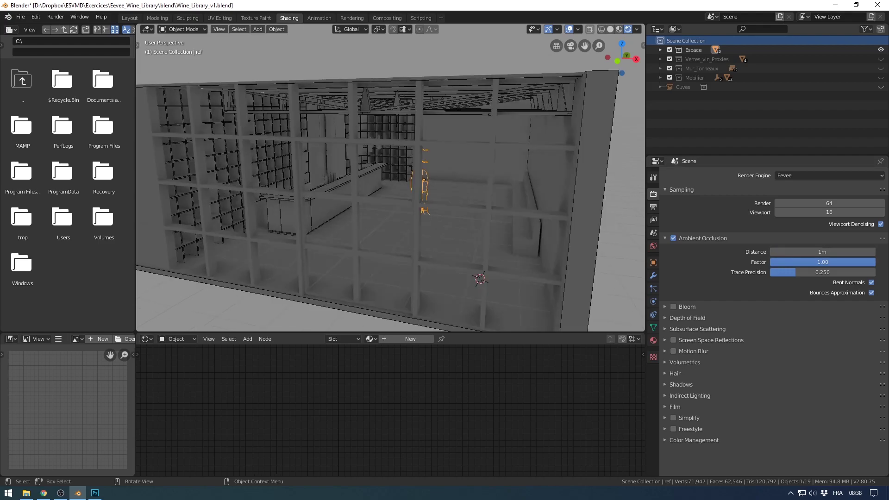
{"action": "left_click", "coordinate": [568, 29]}
{"action": "middle_click_drag", "start_coordinate": [416, 185], "coordinate": [374, 203]}
{"action": "scroll", "coordinate": [390, 178], "scroll_direction": "down", "scroll_amount": 4}
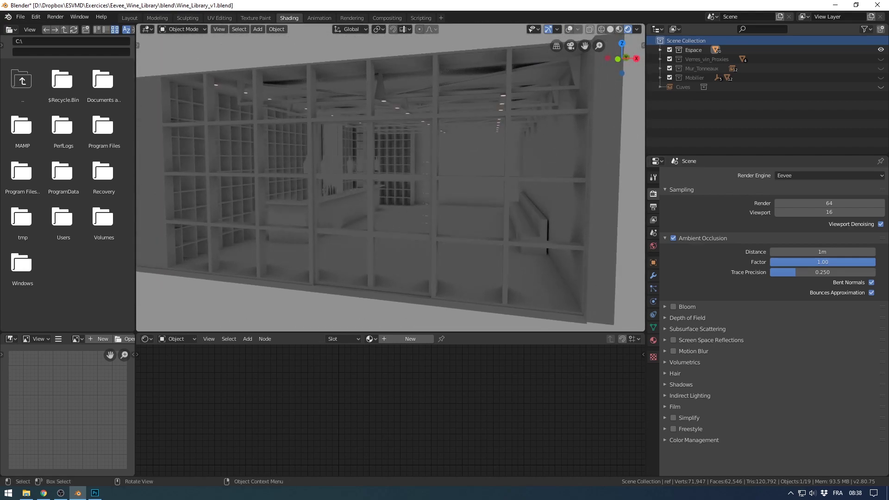
{"action": "scroll", "coordinate": [390, 178], "scroll_direction": "down", "scroll_amount": 3}
{"action": "scroll", "coordinate": [391, 178], "scroll_direction": "down", "scroll_amount": 2}
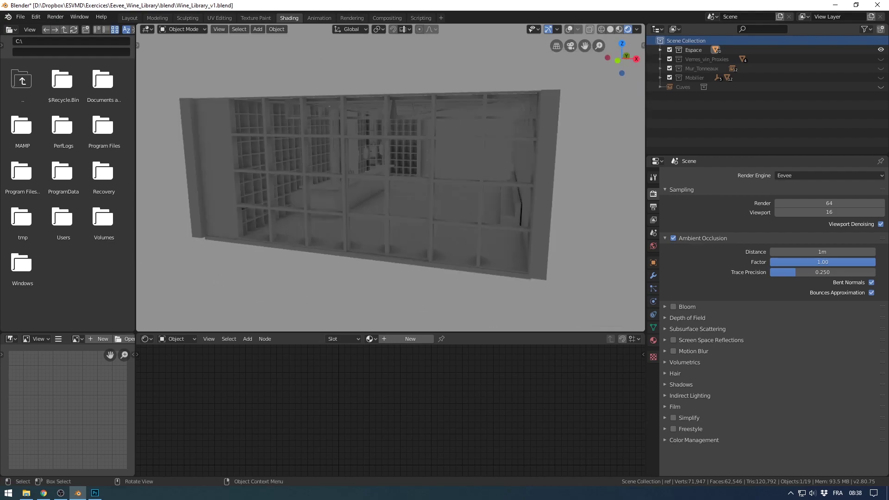
{"action": "mouse_move", "coordinate": [390, 177]}
{"action": "middle_mouse_down"}
{"action": "mouse_move", "coordinate": [425, 188]}
{"action": "mouse_move", "coordinate": [374, 178]}
{"action": "middle_mouse_up"}
{"action": "scroll", "coordinate": [390, 177], "scroll_direction": "down", "scroll_amount": 2}
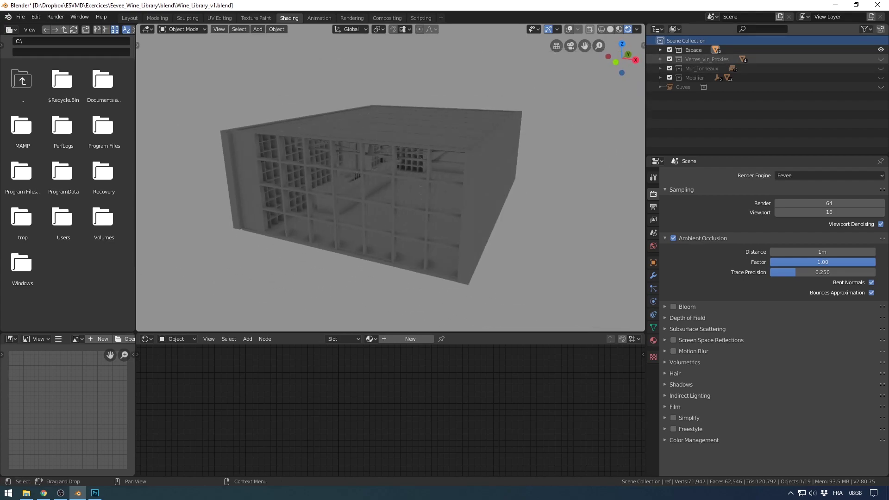
{"action": "scroll", "coordinate": [358, 211], "scroll_direction": "up", "scroll_amount": 1}
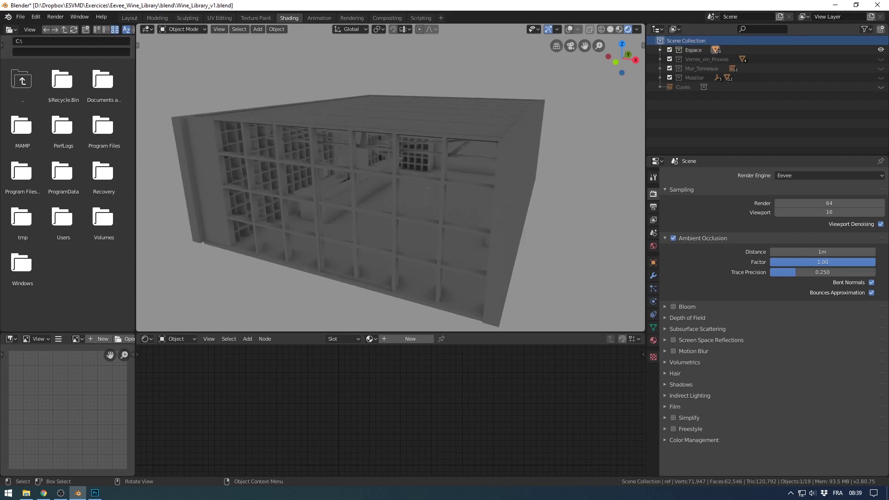
{"action": "scroll", "coordinate": [358, 211], "scroll_direction": "down", "scroll_amount": 1}
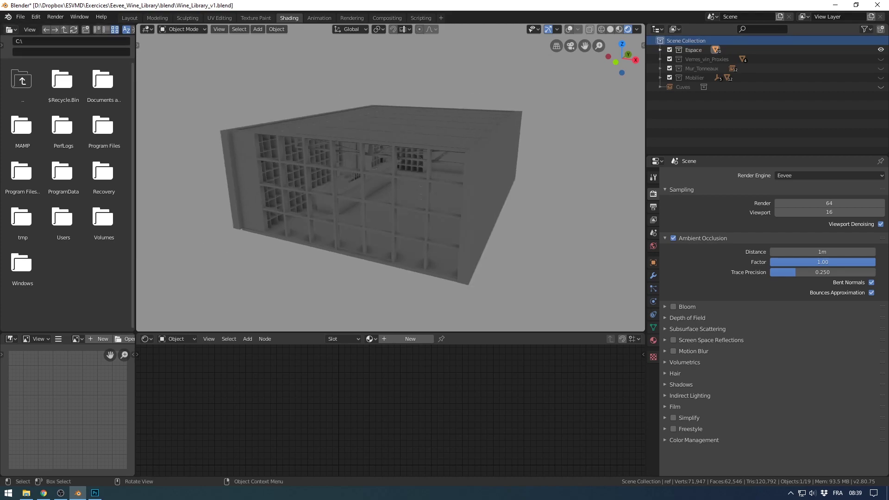
Show the viewport overlays again and add a Sun light to the scene.
{"action": "key", "text": "shift+alt+z"}
{"action": "key", "text": "shift+a"}
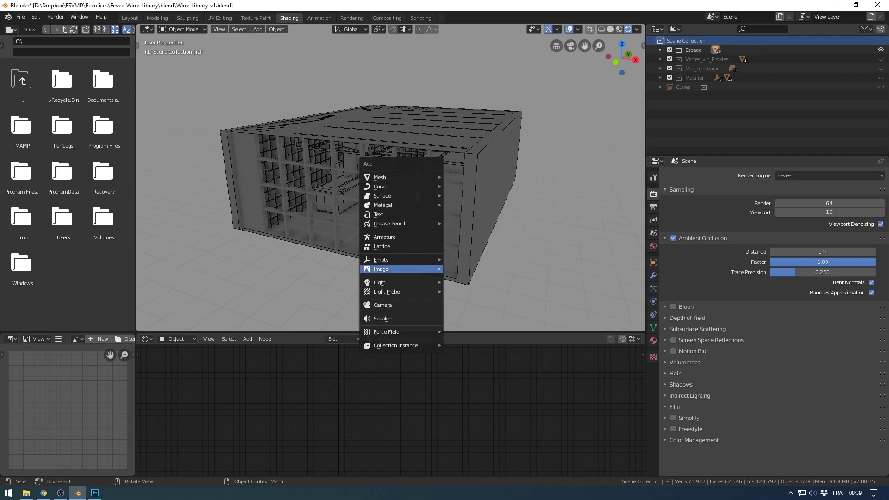
{"action": "mouse_move", "coordinate": [386, 282]}
{"action": "left_click", "coordinate": [461, 292]}
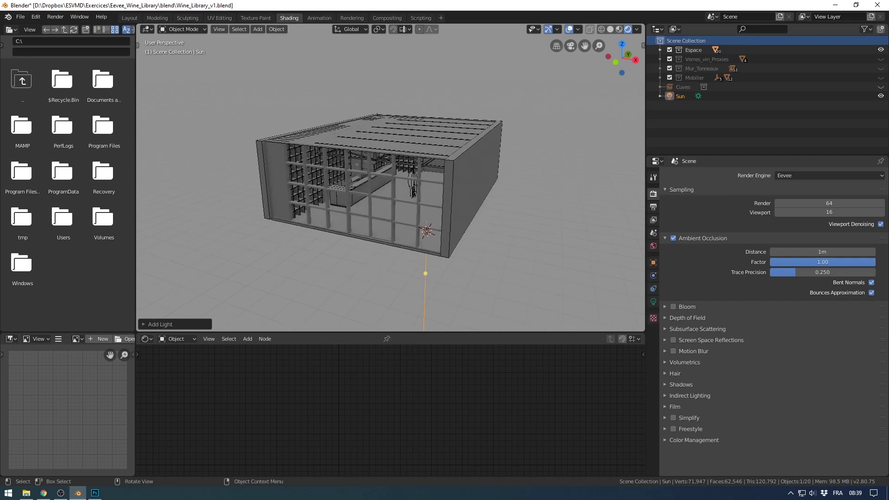
Raise the Sun vertically until it sits well above the building, checking its height from the front.
{"action": "scroll", "coordinate": [461, 292], "scroll_direction": "down", "scroll_amount": 2}
{"action": "key", "text": "g"}
{"action": "key", "text": "z"}
{"action": "key", "text": "Return"}
{"action": "key", "text": "KP_1"}
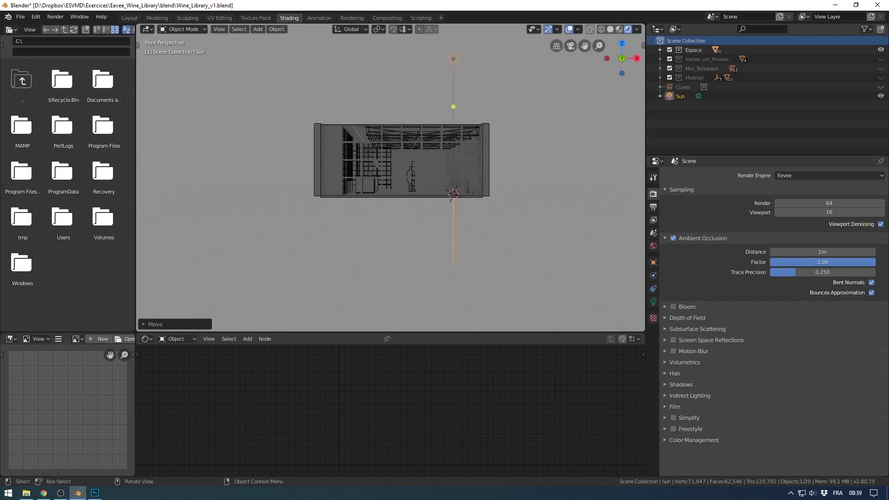
{"action": "key", "text": "KP_5"}
{"action": "key", "text": "KP_5"}
{"action": "middle_click_drag", "start_coordinate": [454, 162], "coordinate": [410, 183]}
{"action": "middle_click_drag", "start_coordinate": [398, 114], "coordinate": [398, 95]}
Move the Sun freely around the building to compare the lighting, leaving it above the roof.
{"action": "key", "text": "g"}
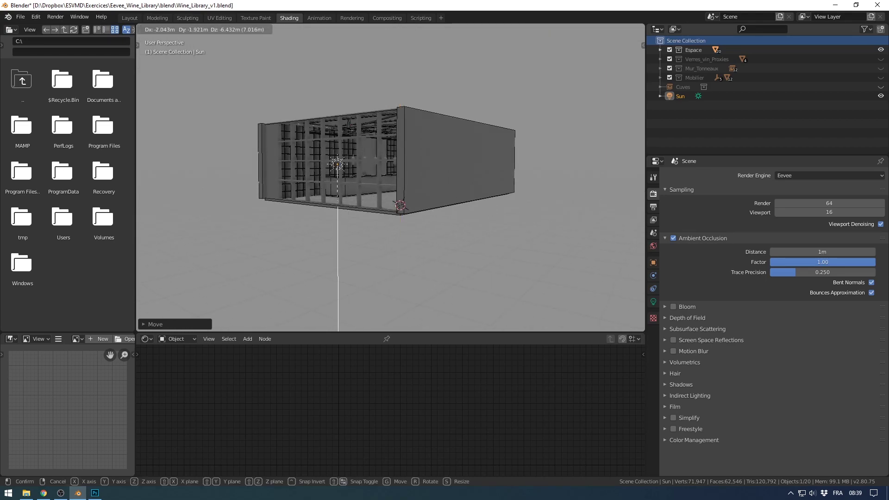
{"action": "left_click", "coordinate": [365, 117]}
{"action": "middle_click_drag", "start_coordinate": [365, 116], "coordinate": [384, 128]}
{"action": "key", "text": "g"}
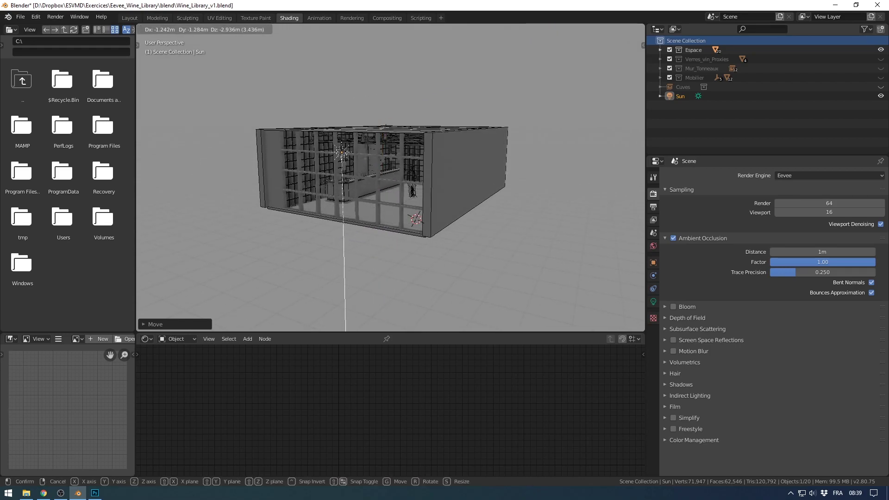
{"action": "left_click", "coordinate": [383, 127]}
{"action": "middle_click_drag", "start_coordinate": [382, 127], "coordinate": [399, 135]}
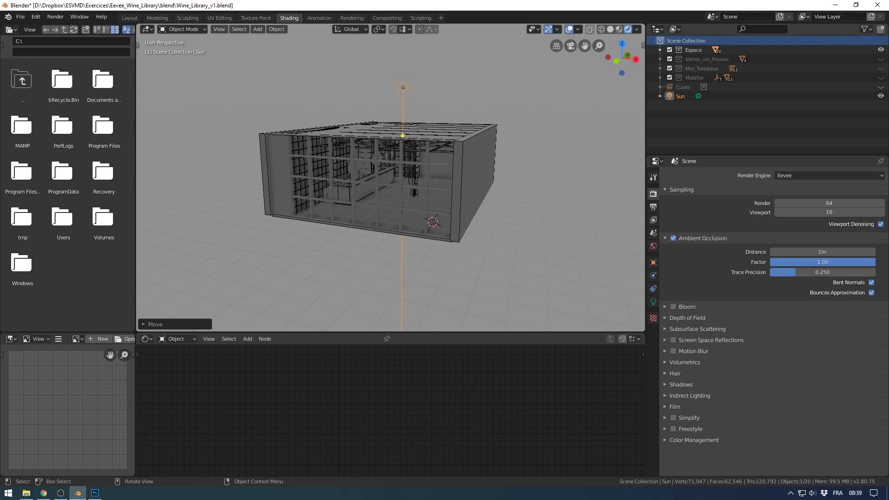
{"action": "mouse_move", "coordinate": [399, 135]}
{"action": "middle_mouse_down"}
{"action": "mouse_move", "coordinate": [403, 145]}
{"action": "mouse_move", "coordinate": [404, 130]}
{"action": "middle_mouse_up"}
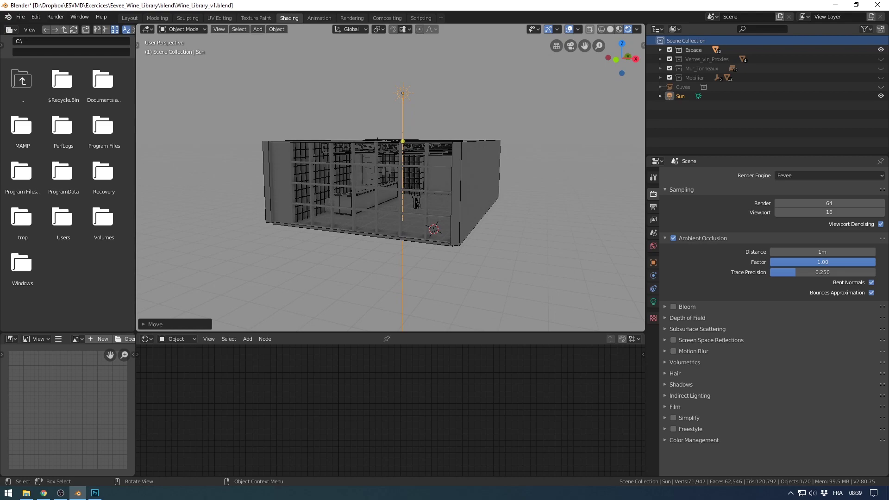
Move the Sun out in front of the facade in the right orthographic view, using wireframe shading.
{"action": "key", "text": "KP_3"}
{"action": "key", "text": "KP_5"}
{"action": "key", "text": "KP_5"}
{"action": "key", "text": "z"}
{"action": "left_click", "coordinate": [341, 134]}
{"action": "middle_click_drag", "start_coordinate": [341, 134], "coordinate": [427, 173], "text": "shift"}
{"action": "scroll", "coordinate": [427, 173], "scroll_direction": "up", "scroll_amount": 3}
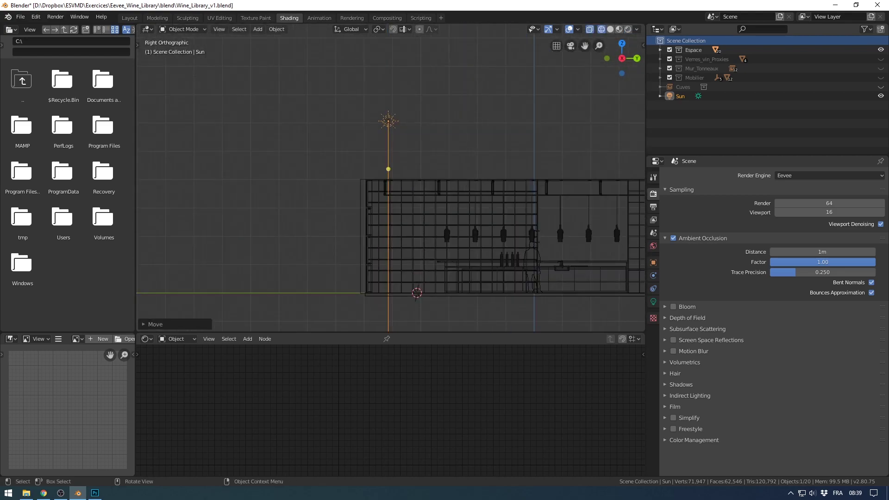
{"action": "key", "text": "g"}
{"action": "left_click", "coordinate": [294, 147]}
Rotate the Sun about -40° in the side view so it aims into the building, and adjust its position.
{"action": "key", "text": "r"}
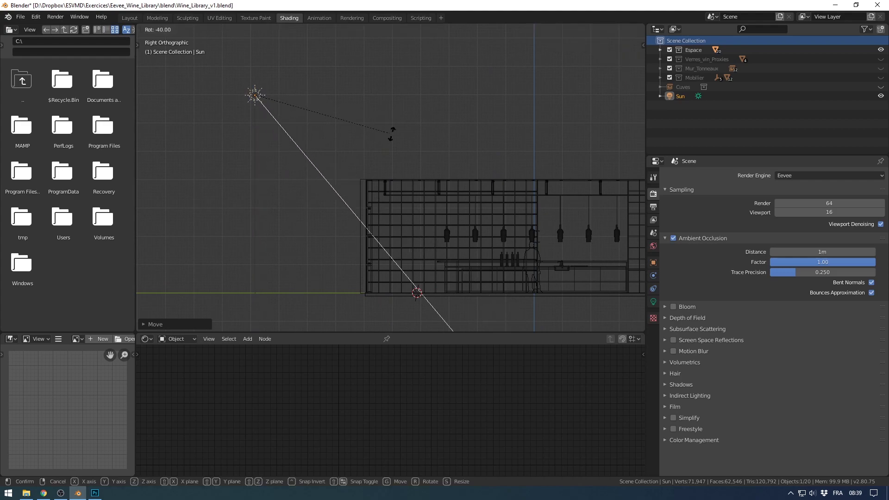
{"action": "left_click", "coordinate": [391, 134]}
{"action": "middle_click_drag", "start_coordinate": [391, 135], "coordinate": [375, 126], "text": "shift"}
{"action": "key", "text": "g"}
{"action": "left_click", "coordinate": [341, 102]}
{"action": "scroll", "coordinate": [341, 103], "scroll_direction": "down", "scroll_amount": 2}
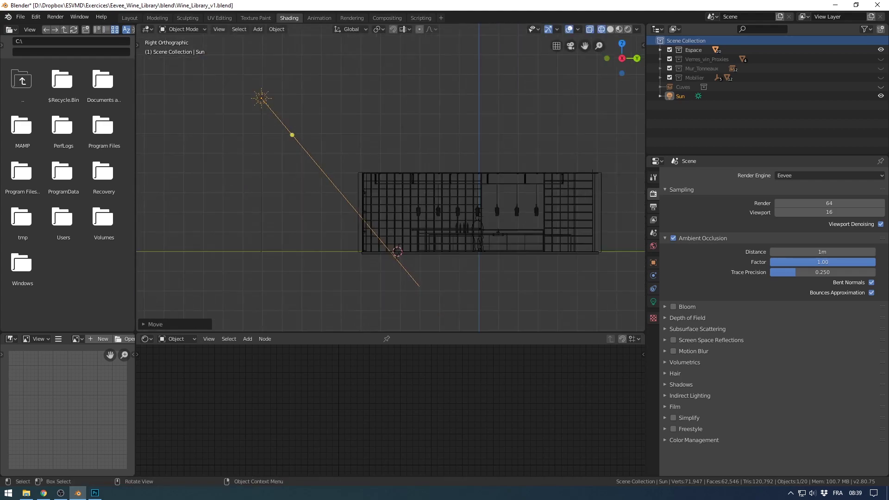
Refine the Sun's tilt and its distance from the facade in the side view.
{"action": "middle_click_drag", "start_coordinate": [341, 103], "coordinate": [313, 102], "text": "shift"}
{"action": "middle_click_drag", "start_coordinate": [399, 185], "coordinate": [278, 85], "text": "shift"}
{"action": "key", "text": "r"}
{"action": "left_click", "coordinate": [387, 177]}
{"action": "key", "text": "g"}
{"action": "left_click", "coordinate": [370, 180]}
Reposition the Sun in front of the facade in the top view and rotate it about 30° towards the interior.
{"action": "key", "text": "KP_7"}
{"action": "scroll", "coordinate": [277, 85], "scroll_direction": "down", "scroll_amount": 2}
{"action": "key", "text": "g"}
{"action": "left_click", "coordinate": [361, 179]}
{"action": "key", "text": "r"}
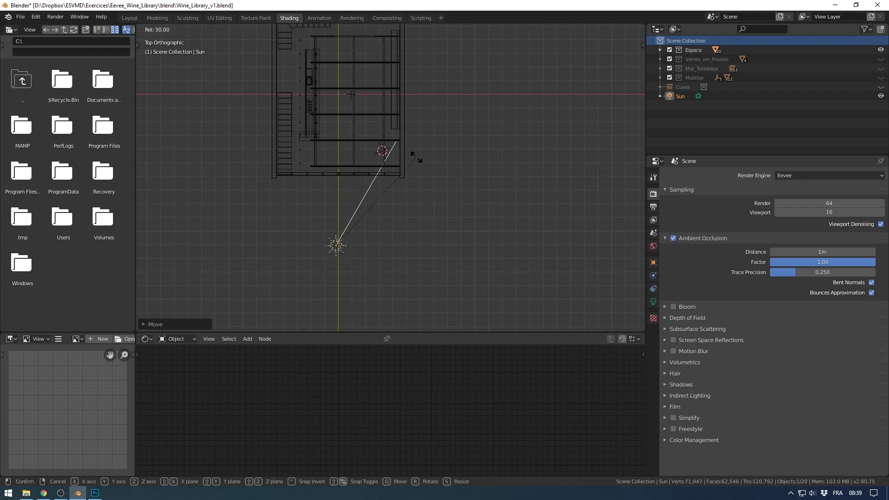
{"action": "left_click", "coordinate": [413, 153]}
Examine the Sun's shadows through the gridded facade in rendered shading and open the Sun's light settings.
{"action": "mouse_move", "coordinate": [413, 153]}
{"action": "middle_mouse_down"}
{"action": "mouse_move", "coordinate": [430, 199]}
{"action": "mouse_move", "coordinate": [522, 178]}
{"action": "middle_mouse_up"}
{"action": "key", "text": "z"}
{"action": "left_click", "coordinate": [445, 190]}
{"action": "key", "text": "z"}
{"action": "mouse_move", "coordinate": [445, 195]}
{"action": "middle_mouse_down"}
{"action": "mouse_move", "coordinate": [472, 184]}
{"action": "mouse_move", "coordinate": [474, 199]}
{"action": "middle_mouse_up"}
{"action": "scroll", "coordinate": [465, 185], "scroll_direction": "up", "scroll_amount": 3}
{"action": "scroll", "coordinate": [472, 183], "scroll_direction": "up", "scroll_amount": 1}
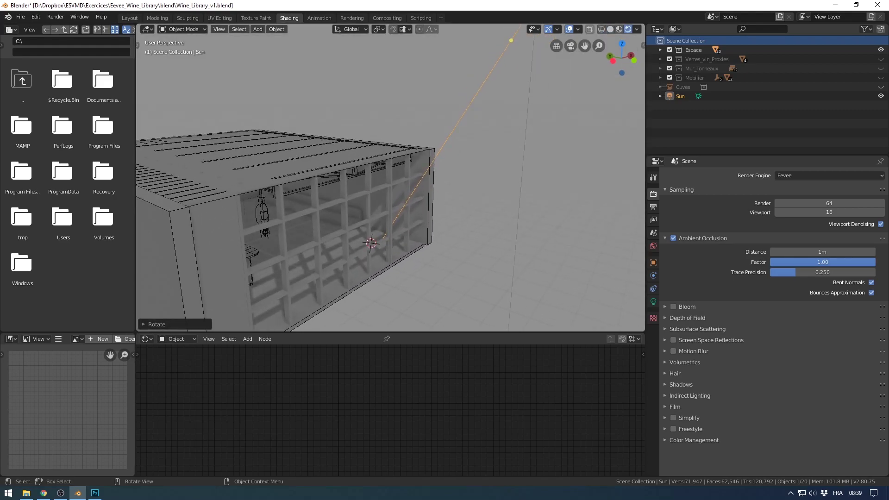
{"action": "left_click", "coordinate": [653, 301]}
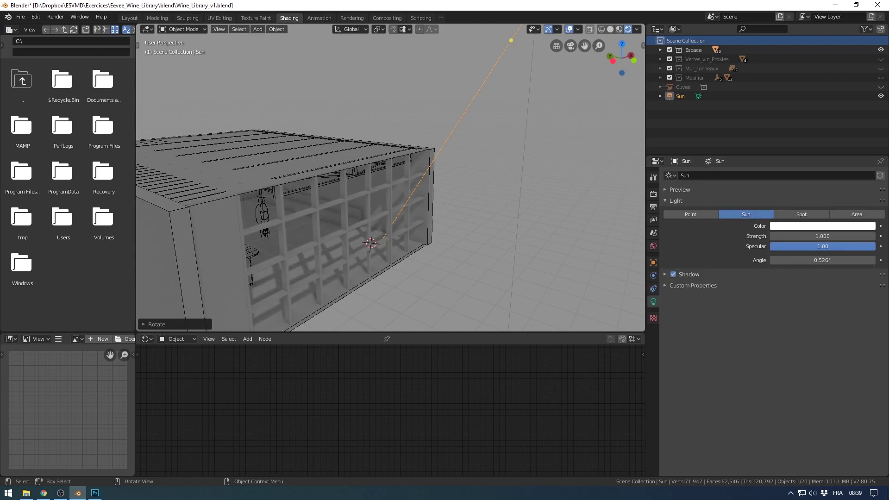
Slide the Sun along its local Z axis while checking the shadows behind the facade grid.
{"action": "middle_click_drag", "start_coordinate": [463, 208], "coordinate": [468, 195]}
{"action": "middle_click_drag", "start_coordinate": [203, 309], "coordinate": [220, 296]}
{"action": "key", "text": "g"}
{"action": "key", "text": "z"}
{"action": "key", "text": "z"}
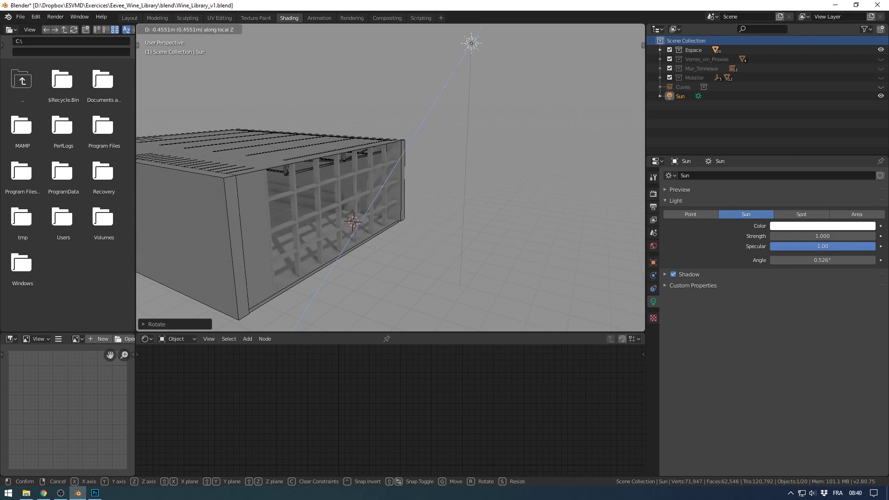
{"action": "left_click", "coordinate": [391, 185]}
{"action": "scroll", "coordinate": [390, 185], "scroll_direction": "down", "scroll_amount": 3}
{"action": "scroll", "coordinate": [402, 178], "scroll_direction": "up", "scroll_amount": 3}
{"action": "middle_click_drag", "start_coordinate": [391, 194], "coordinate": [434, 209]}
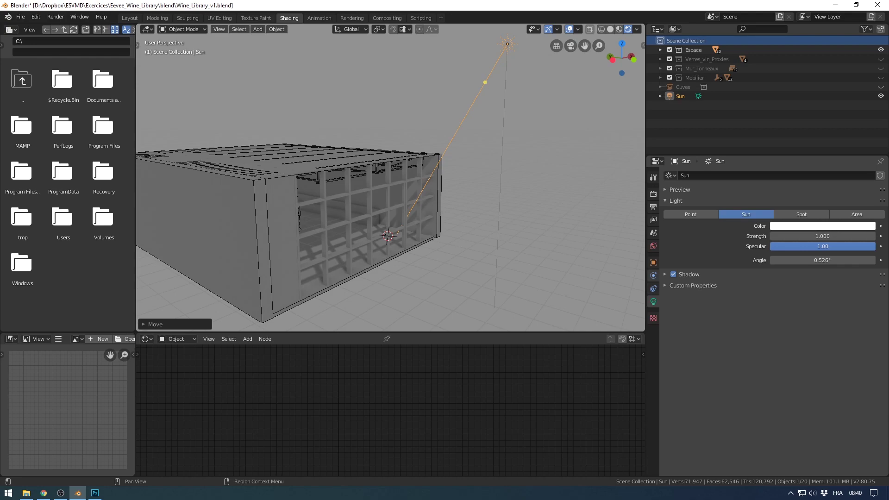
Set the Sun shadow's clip end to 10 m and check the effect on the facade shadows.
{"action": "left_click", "coordinate": [665, 274]}
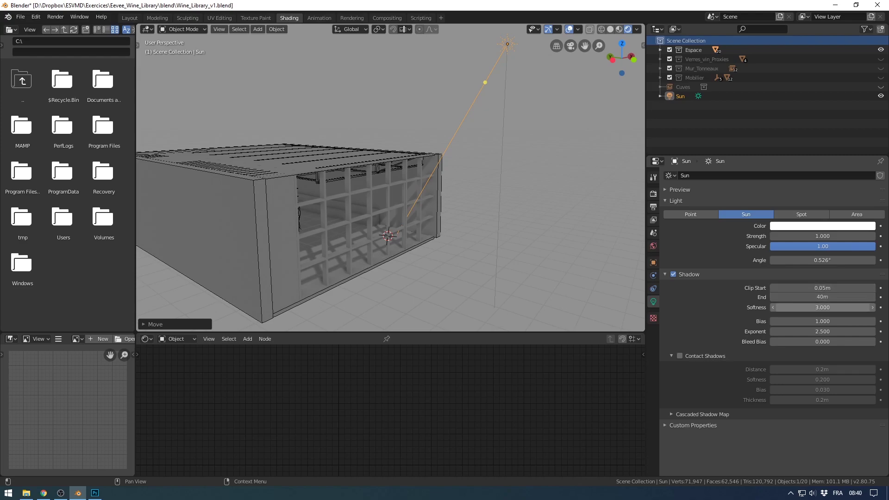
{"action": "left_click", "coordinate": [822, 296]}
{"action": "type", "text": "10"}
{"action": "key", "text": "Return"}
{"action": "middle_click_drag", "start_coordinate": [463, 231], "coordinate": [490, 229]}
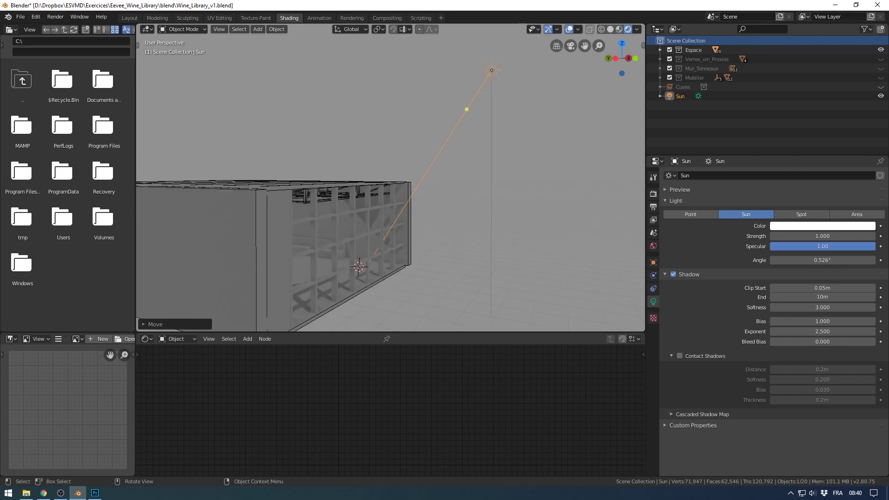
{"action": "middle_click_drag", "start_coordinate": [490, 229], "coordinate": [495, 236]}
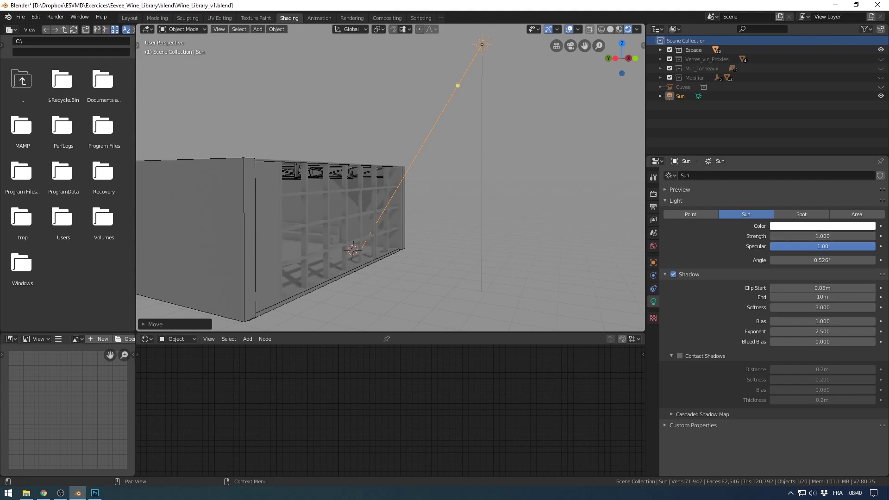
Try a clip end of 40 m and then 94.1 m for the Sun's shadow.
{"action": "scroll", "coordinate": [390, 178], "scroll_direction": "down", "scroll_amount": 3}
{"action": "left_click", "coordinate": [822, 297]}
{"action": "type", "text": "5*8"}
{"action": "key", "text": "Return"}
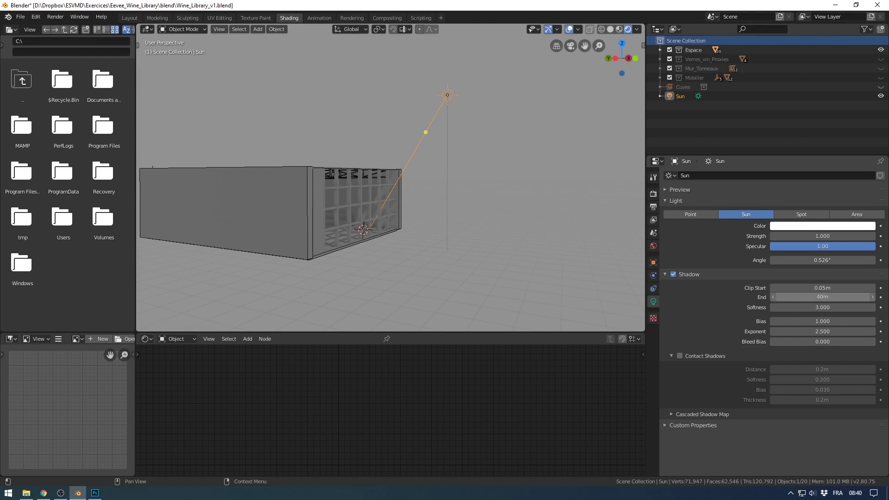
{"action": "left_click_drag", "start_coordinate": [822, 297], "coordinate": [847, 297]}
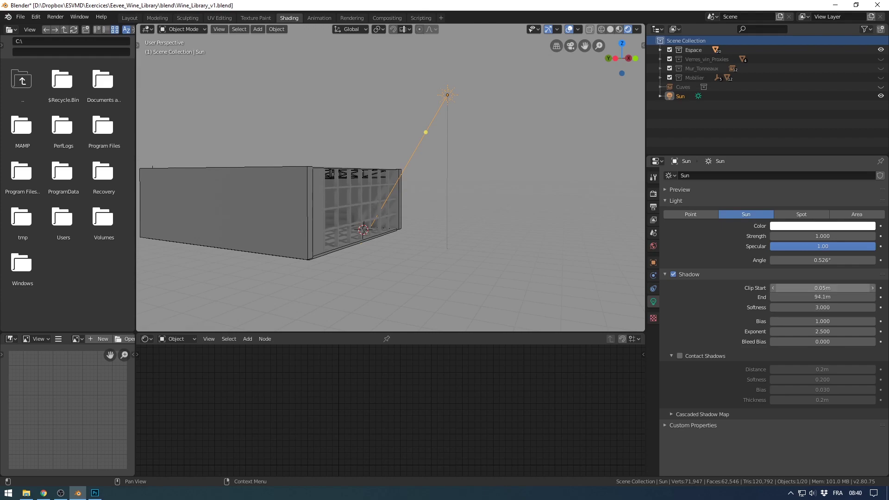
Set the Sun shadow's clip end to 50 m.
{"action": "left_click", "coordinate": [823, 297]}
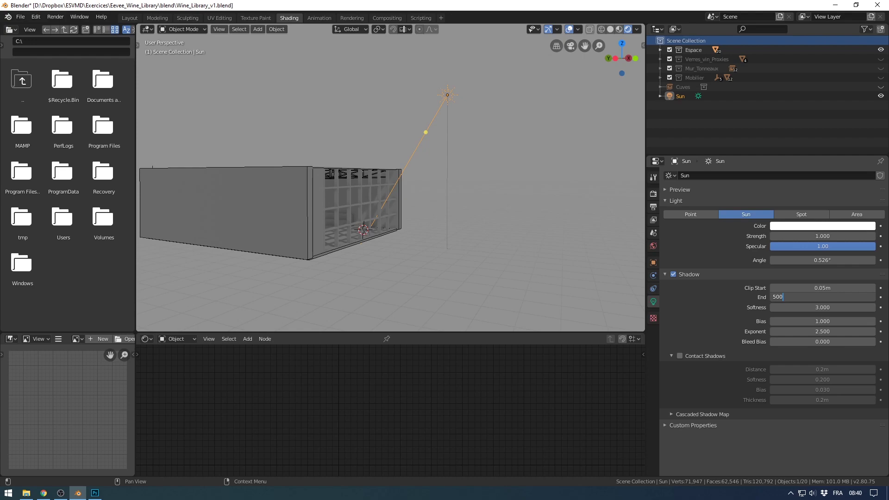
{"action": "type", "text": "500"}
{"action": "key", "text": "Return"}
{"action": "left_click", "coordinate": [823, 297]}
{"action": "key", "text": "Return"}
Examine the Sun's shadows behind the facade grid from the front and from the side of the building.
{"action": "middle_click_drag", "start_coordinate": [463, 208], "coordinate": [479, 187]}
{"action": "scroll", "coordinate": [430, 208], "scroll_direction": "up", "scroll_amount": 2}
{"action": "middle_click_drag", "start_coordinate": [479, 187], "coordinate": [432, 193]}
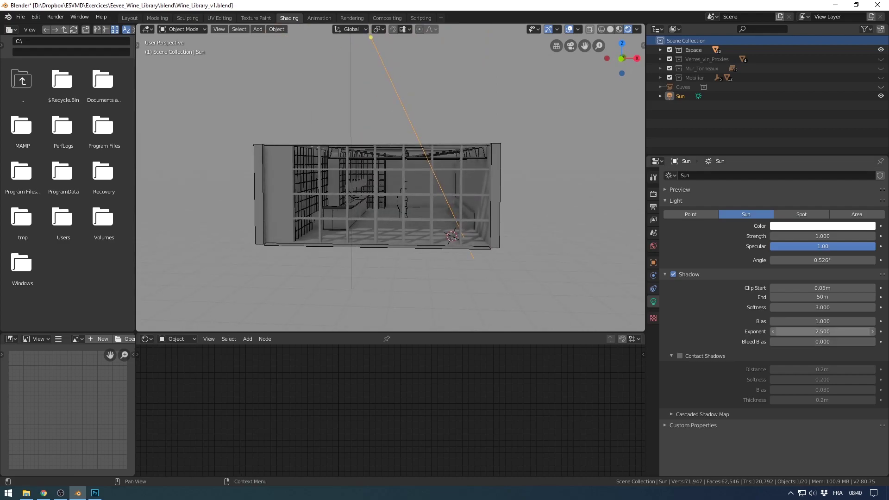
{"action": "scroll", "coordinate": [402, 180], "scroll_direction": "up", "scroll_amount": 3}
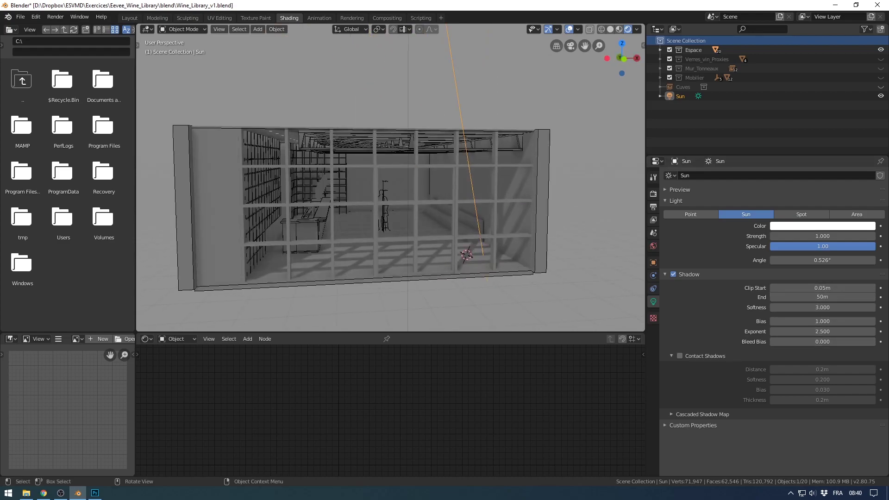
{"action": "middle_click_drag", "start_coordinate": [403, 185], "coordinate": [440, 202]}
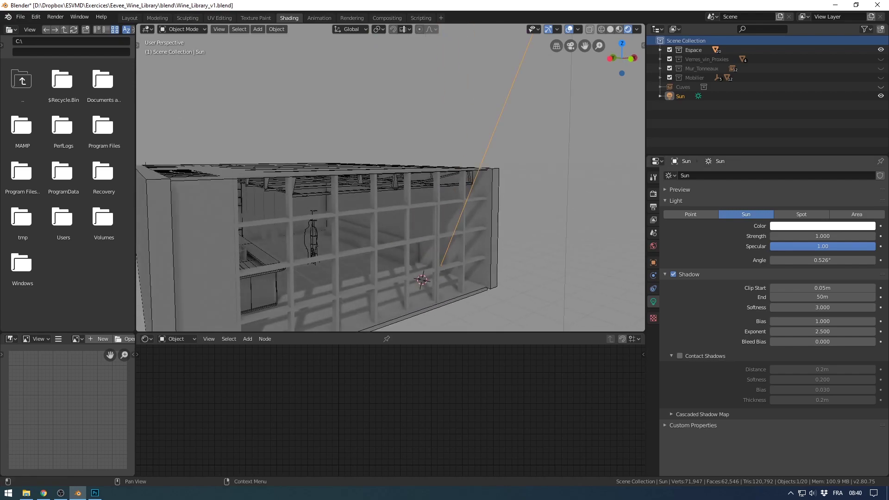
{"action": "scroll", "coordinate": [403, 185], "scroll_direction": "down", "scroll_amount": 3}
{"action": "middle_click_drag", "start_coordinate": [402, 185], "coordinate": [424, 185]}
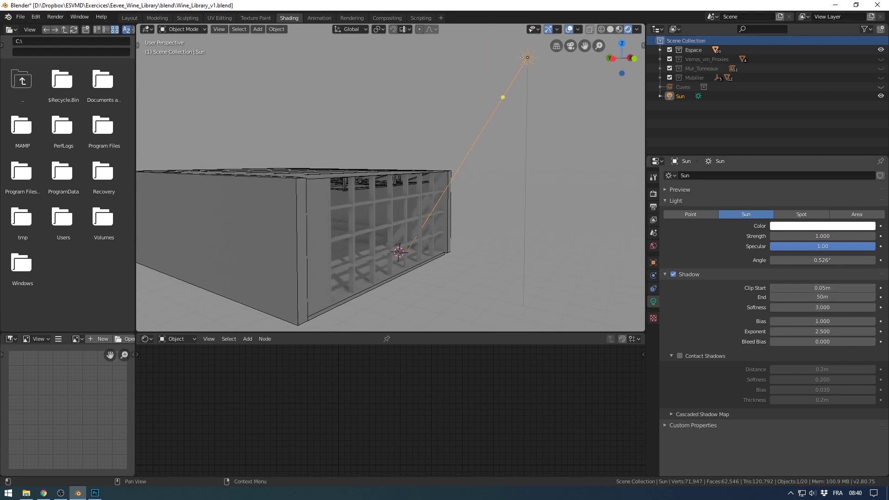
{"action": "middle_click_drag", "start_coordinate": [402, 185], "coordinate": [421, 188]}
{"action": "scroll", "coordinate": [403, 185], "scroll_direction": "up", "scroll_amount": 4}
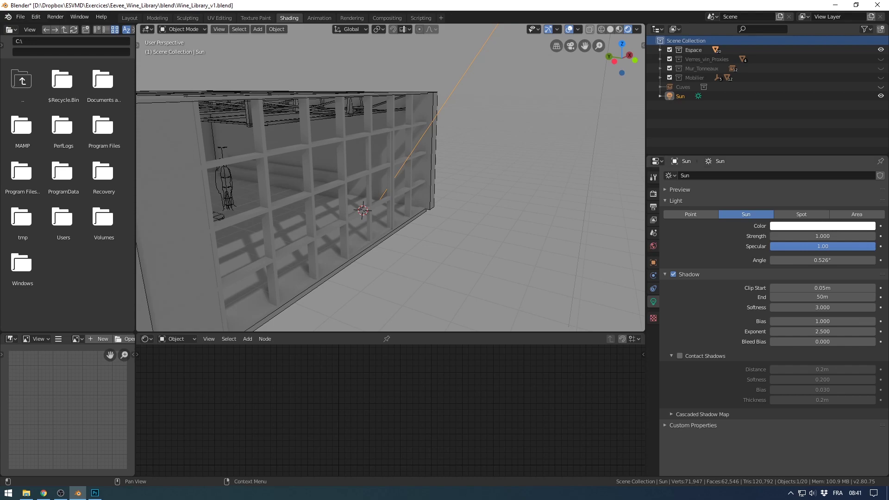
Set the cascade size of the Eevee render shadows to 512 px.
{"action": "left_click", "coordinate": [653, 194]}
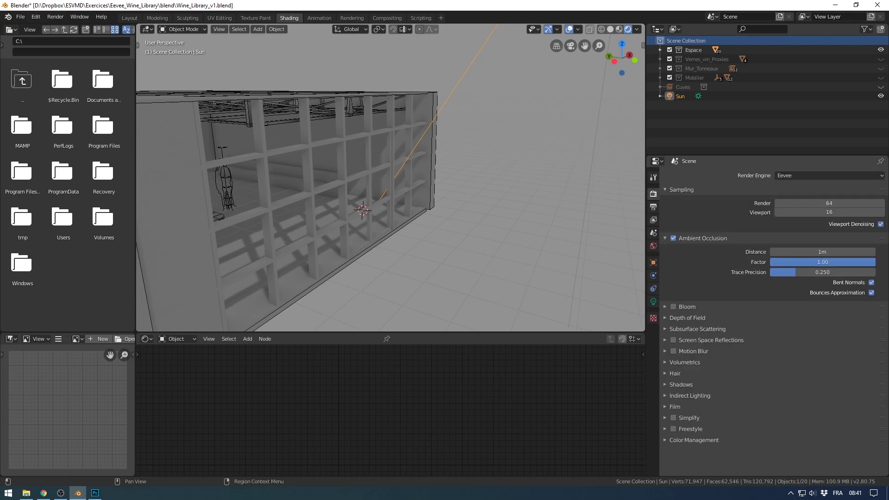
{"action": "left_click", "coordinate": [680, 385]}
{"action": "scroll", "coordinate": [680, 385], "scroll_direction": "down", "scroll_amount": 2}
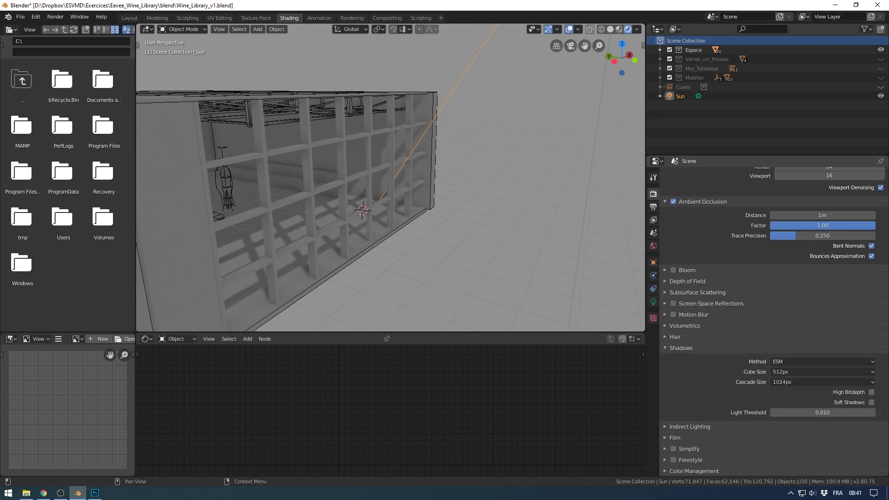
{"action": "left_click", "coordinate": [822, 381]}
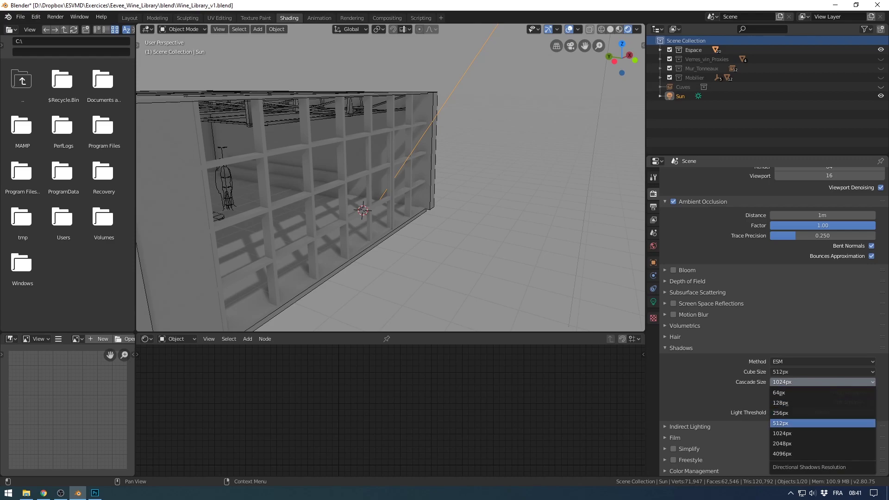
{"action": "left_click", "coordinate": [821, 423]}
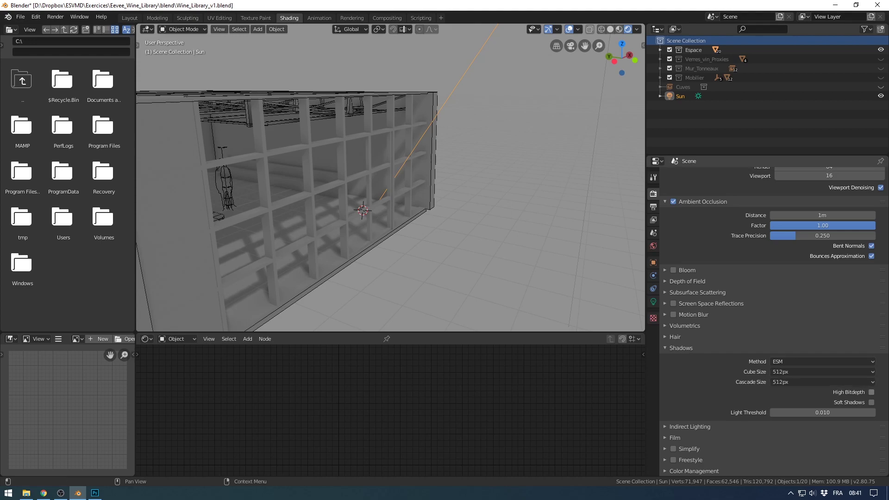
Lower the Sun's shadow softness to 1 and look at the facade shadows more closely.
{"action": "left_click", "coordinate": [653, 301]}
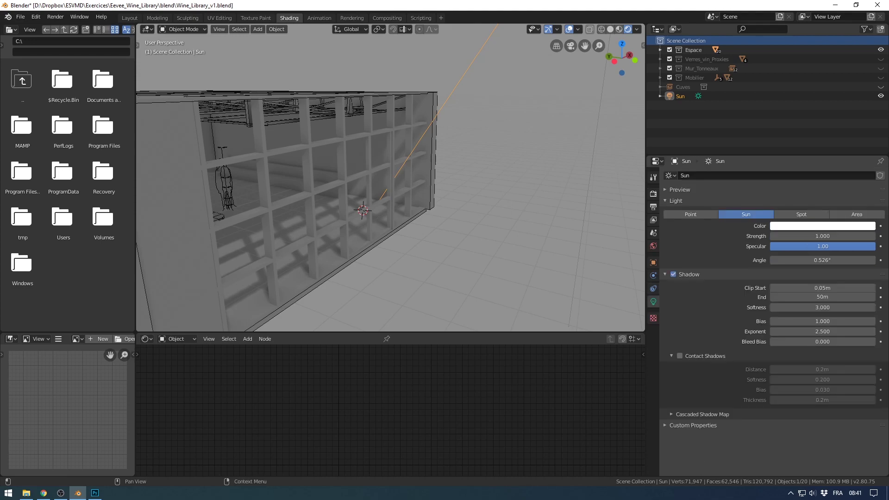
{"action": "left_click", "coordinate": [821, 307]}
{"action": "key", "text": "Return"}
{"action": "scroll", "coordinate": [390, 177], "scroll_direction": "up", "scroll_amount": 2}
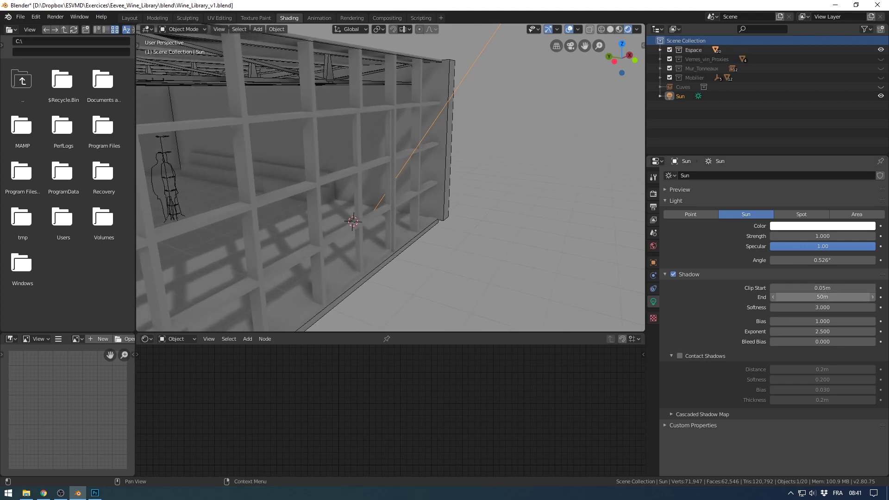
{"action": "left_click", "coordinate": [822, 307]}
{"action": "type", "text": "1"}
{"action": "key", "text": "Return"}
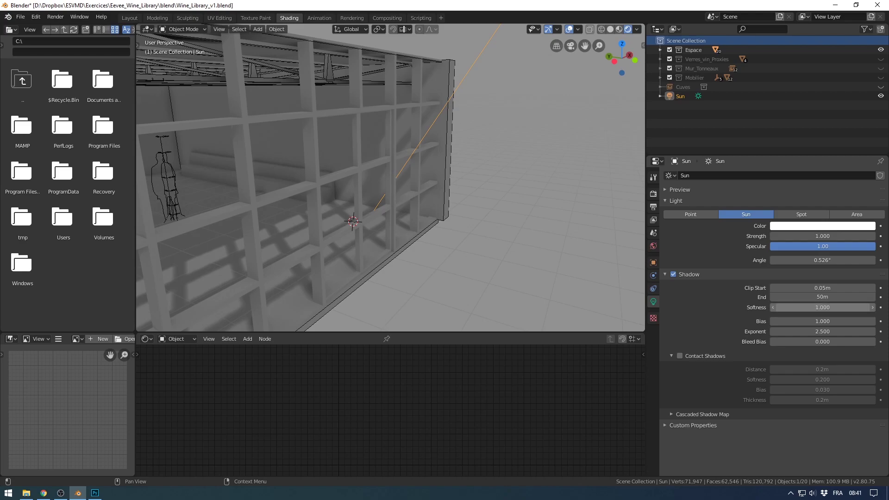
Set the Sun's shadow softness to 0 and check the grid shadows from inside the room.
{"action": "left_click", "coordinate": [822, 307]}
{"action": "type", "text": "0"}
{"action": "key", "text": "Return"}
{"action": "scroll", "coordinate": [391, 177], "scroll_direction": "up", "scroll_amount": 3}
{"action": "mouse_move", "coordinate": [390, 178]}
{"action": "middle_mouse_down"}
{"action": "mouse_move", "coordinate": [370, 185]}
{"action": "mouse_move", "coordinate": [421, 172]}
{"action": "mouse_move", "coordinate": [394, 176]}
{"action": "middle_mouse_up"}
{"action": "scroll", "coordinate": [402, 178], "scroll_direction": "down", "scroll_amount": 3}
{"action": "scroll", "coordinate": [390, 177], "scroll_direction": "down", "scroll_amount": 2}
{"action": "scroll", "coordinate": [390, 177], "scroll_direction": "up", "scroll_amount": 1}
{"action": "scroll", "coordinate": [394, 177], "scroll_direction": "up", "scroll_amount": 2}
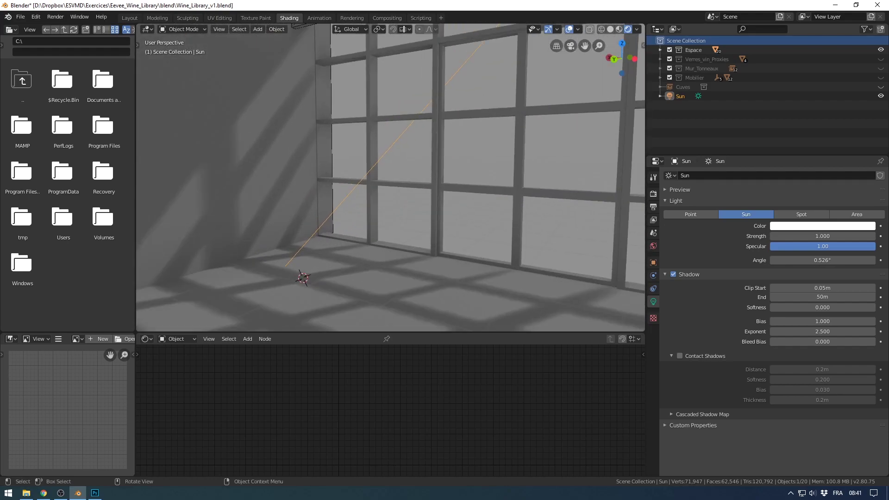
Reduce the render shadows' cascade size to 64 px and inspect the shadows on the floor and wall.
{"action": "left_click", "coordinate": [653, 194]}
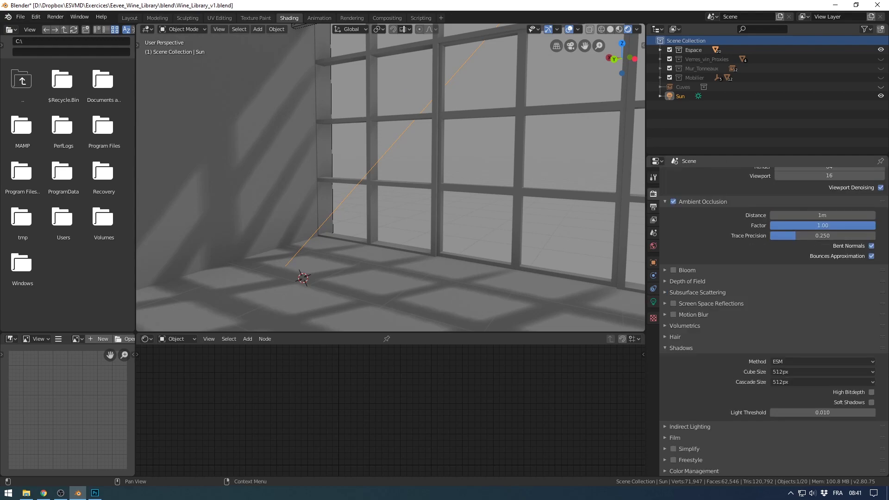
{"action": "scroll", "coordinate": [768, 278], "scroll_direction": "up", "scroll_amount": 3}
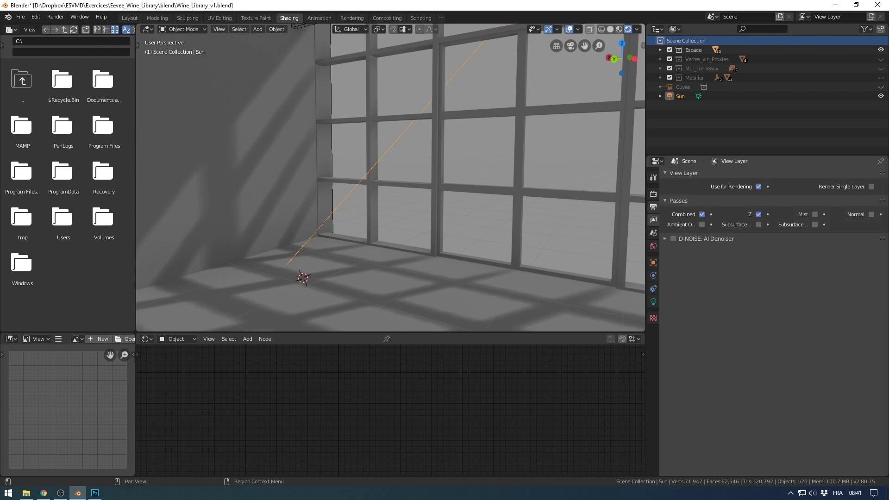
{"action": "left_click", "coordinate": [653, 207]}
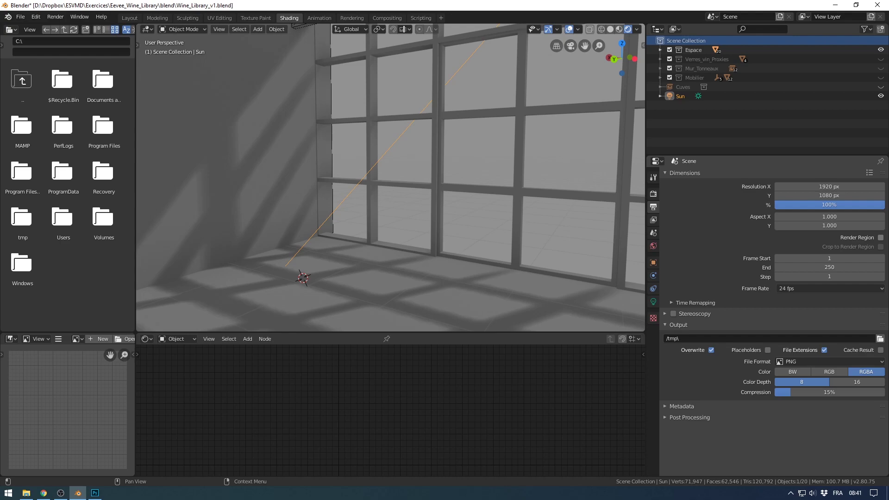
{"action": "left_click", "coordinate": [653, 193]}
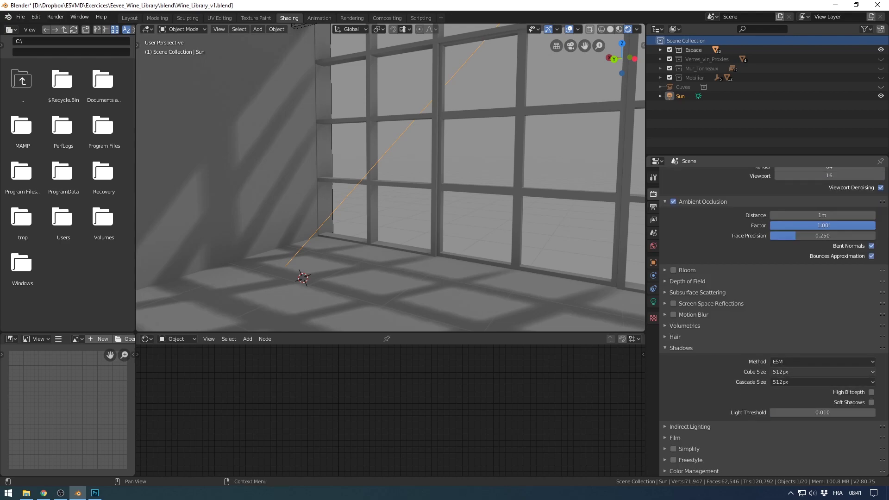
{"action": "left_click", "coordinate": [822, 382]}
{"action": "left_click", "coordinate": [822, 392]}
{"action": "mouse_move", "coordinate": [391, 185]}
{"action": "middle_mouse_down"}
{"action": "mouse_move", "coordinate": [370, 182]}
{"action": "mouse_move", "coordinate": [361, 162]}
{"action": "mouse_move", "coordinate": [389, 185]}
{"action": "middle_mouse_up"}
{"action": "scroll", "coordinate": [371, 182], "scroll_direction": "down", "scroll_amount": 2}
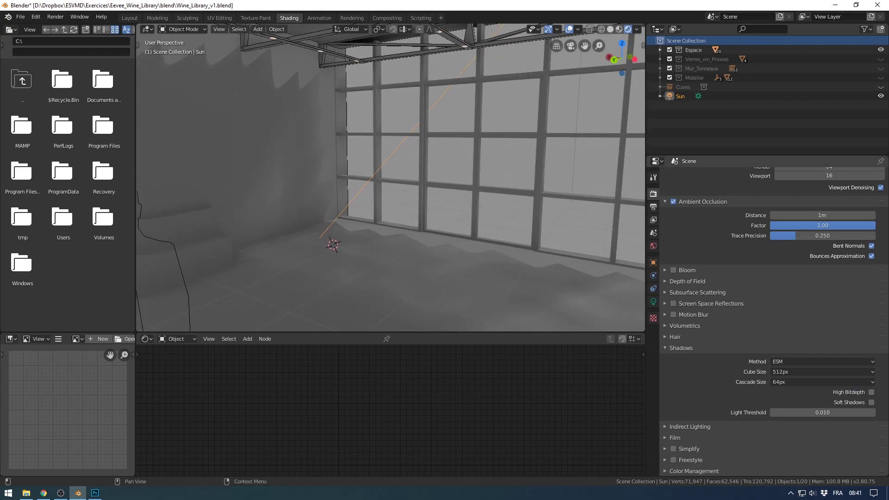
{"action": "scroll", "coordinate": [416, 199], "scroll_direction": "up", "scroll_amount": 1}
{"action": "mouse_move", "coordinate": [416, 199]}
{"action": "middle_mouse_down"}
{"action": "mouse_move", "coordinate": [408, 199]}
{"action": "mouse_move", "coordinate": [416, 199]}
{"action": "middle_mouse_up"}
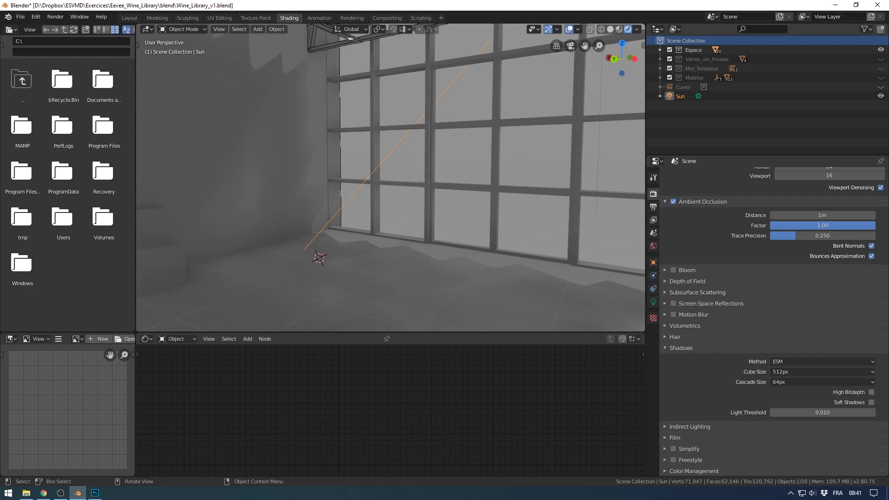
Raise the render shadows' cascade size to 4096 px and compare the sharpness of the grid shadows.
{"action": "left_click", "coordinate": [822, 382]}
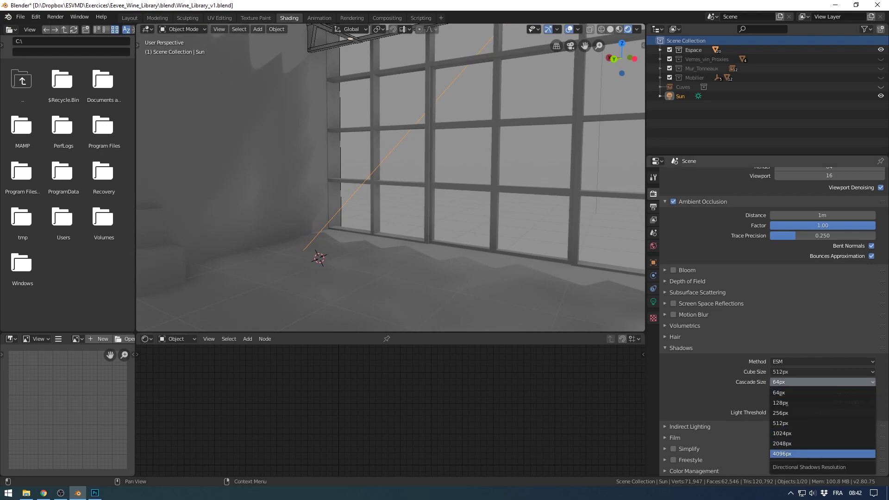
{"action": "left_click", "coordinate": [796, 453]}
{"action": "middle_click_drag", "start_coordinate": [417, 195], "coordinate": [516, 178]}
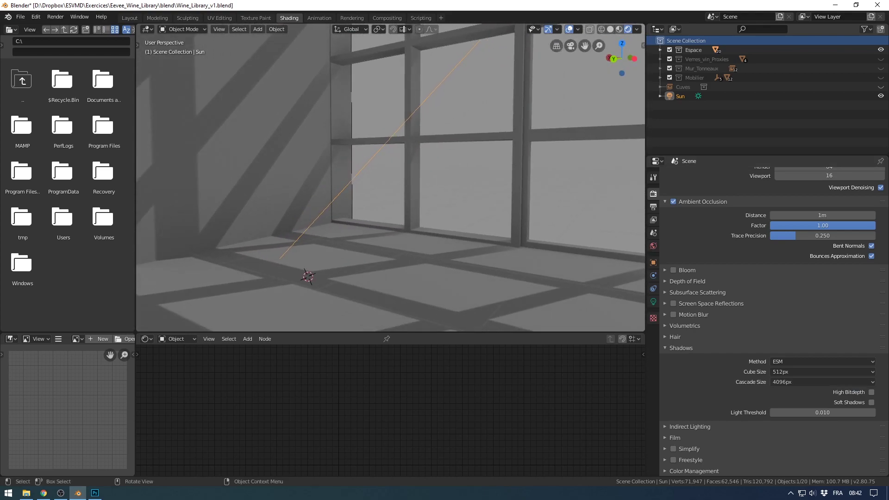
Set the render shadows' cascade size to 2048 px and check the grid shadows across the floor.
{"action": "left_click", "coordinate": [796, 382]}
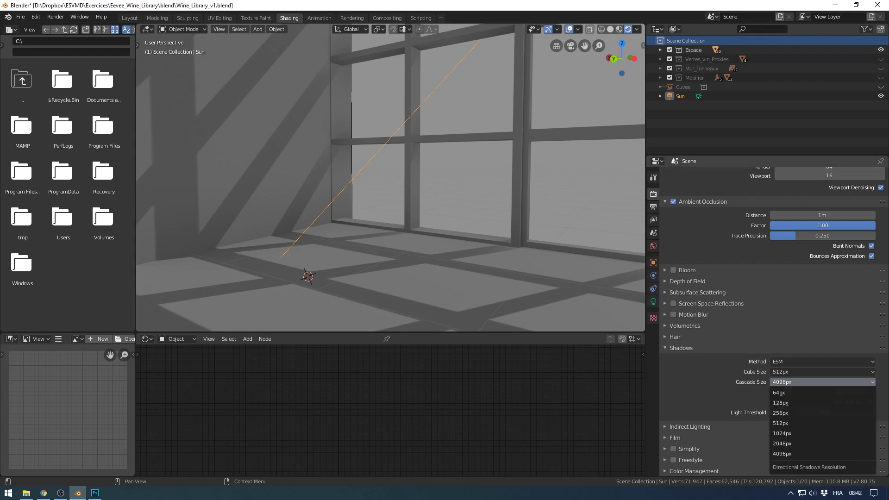
{"action": "left_click", "coordinate": [782, 443]}
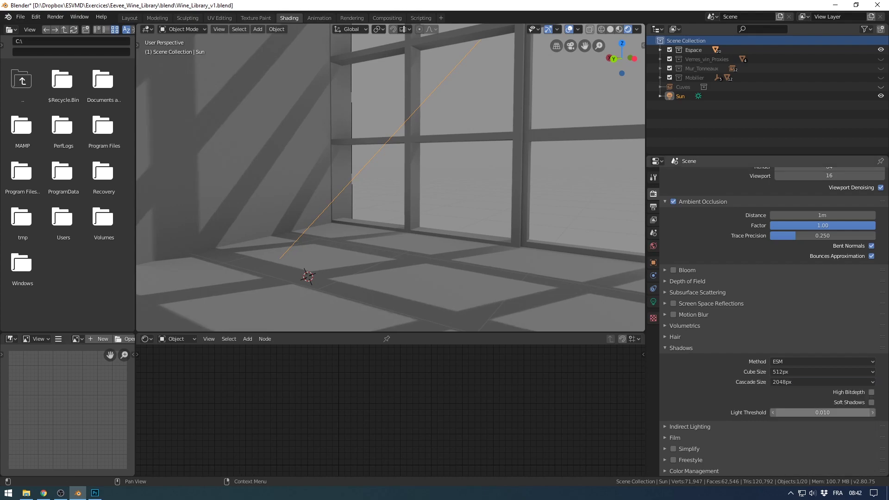
{"action": "middle_click_drag", "start_coordinate": [388, 194], "coordinate": [444, 197], "text": "shift"}
{"action": "scroll", "coordinate": [416, 194], "scroll_direction": "down", "scroll_amount": 1}
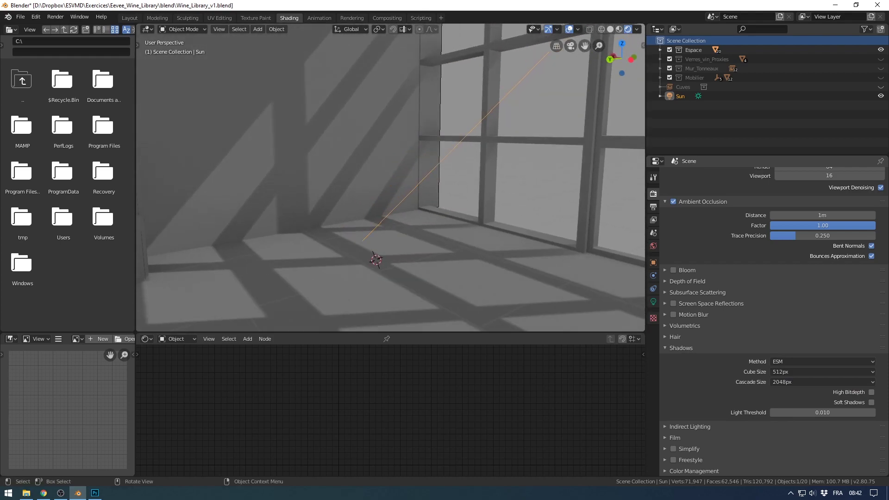
{"action": "scroll", "coordinate": [391, 178], "scroll_direction": "down", "scroll_amount": 3}
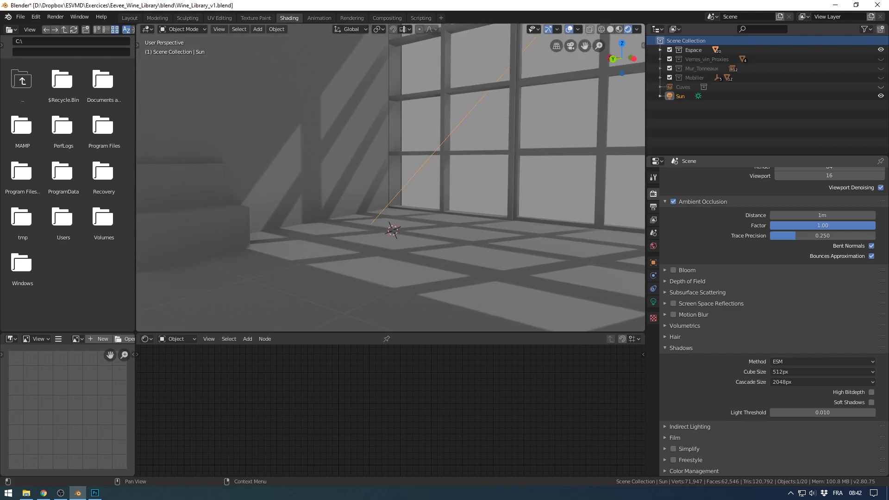
Set the Sun's shadow softness to 1.6.
{"action": "left_click", "coordinate": [653, 301]}
{"action": "mouse_move", "coordinate": [822, 307]}
{"action": "left_mouse_down"}
{"action": "mouse_move", "coordinate": [850, 307]}
{"action": "mouse_move", "coordinate": [824, 307]}
{"action": "left_mouse_up"}
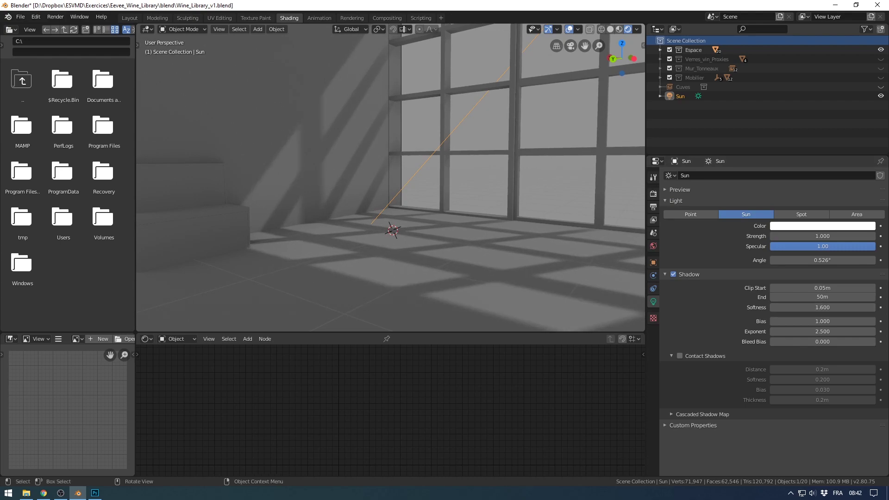
{"action": "middle_click_drag", "start_coordinate": [606, 273], "coordinate": [609, 280]}
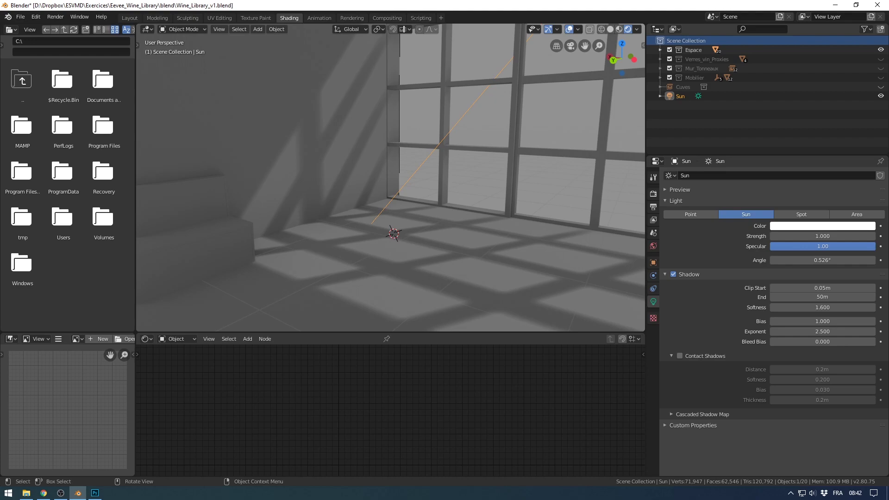
Examine the softened shadows on the side wall and around the facade grid frame up close.
{"action": "middle_click_drag", "start_coordinate": [463, 208], "coordinate": [472, 200]}
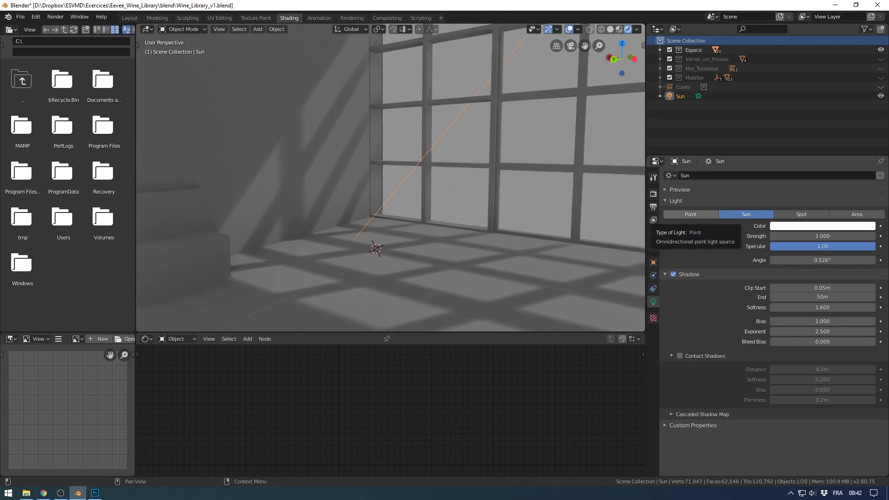
{"action": "middle_click_drag", "start_coordinate": [463, 185], "coordinate": [449, 232], "text": "shift"}
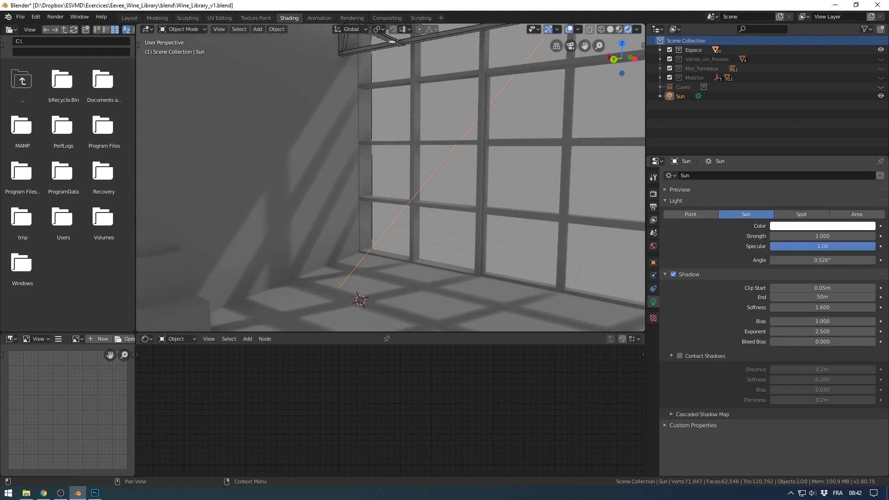
{"action": "scroll", "coordinate": [463, 209], "scroll_direction": "up", "scroll_amount": 3}
{"action": "middle_click_drag", "start_coordinate": [463, 208], "coordinate": [422, 222]}
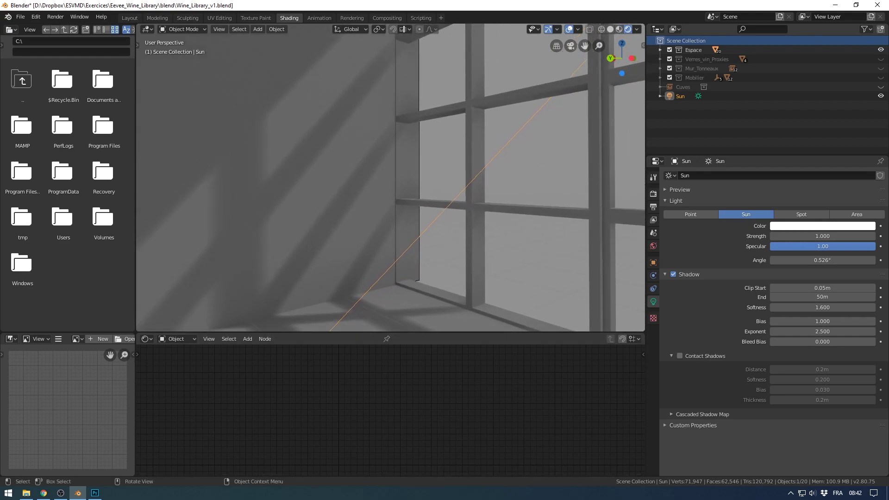
{"action": "scroll", "coordinate": [422, 221], "scroll_direction": "down", "scroll_amount": 1}
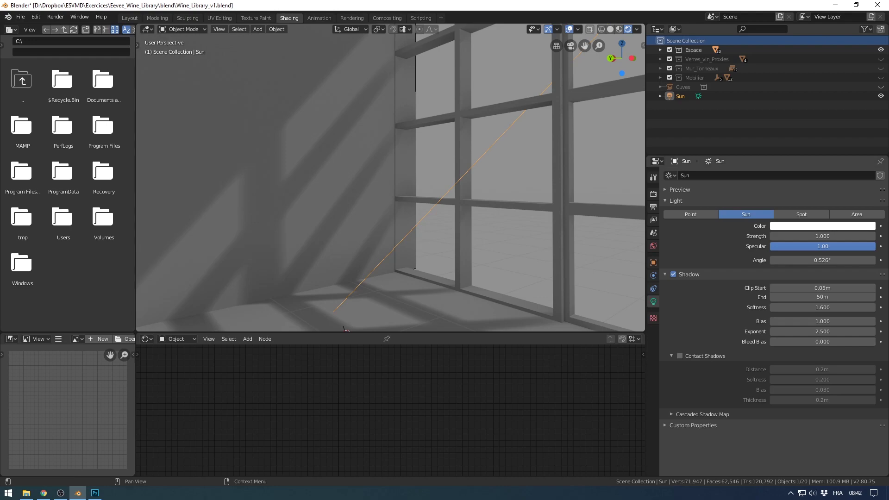
{"action": "mouse_move", "coordinate": [430, 147]}
{"action": "middle_mouse_down"}
{"action": "mouse_move", "coordinate": [451, 145]}
{"action": "mouse_move", "coordinate": [439, 145]}
{"action": "middle_mouse_up"}
{"action": "scroll", "coordinate": [437, 144], "scroll_direction": "up", "scroll_amount": 4}
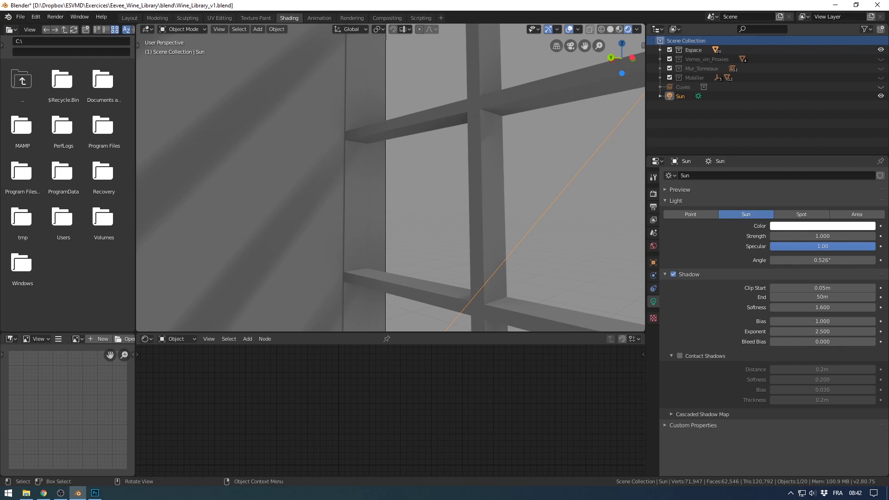
Enable contact shadows for the Sun and compare the facade frame with and without them.
{"action": "middle_click_drag", "start_coordinate": [438, 145], "coordinate": [451, 144]}
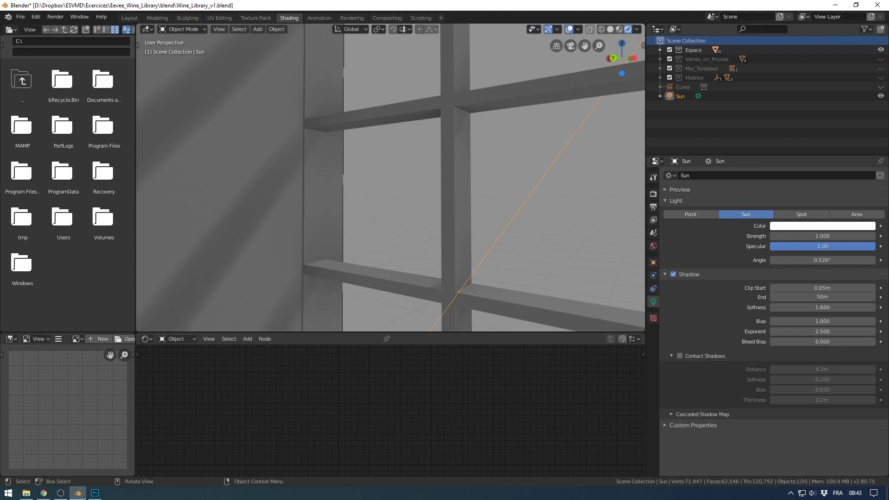
{"action": "middle_click_drag", "start_coordinate": [451, 145], "coordinate": [525, 145], "text": "shift"}
{"action": "left_click", "coordinate": [679, 355]}
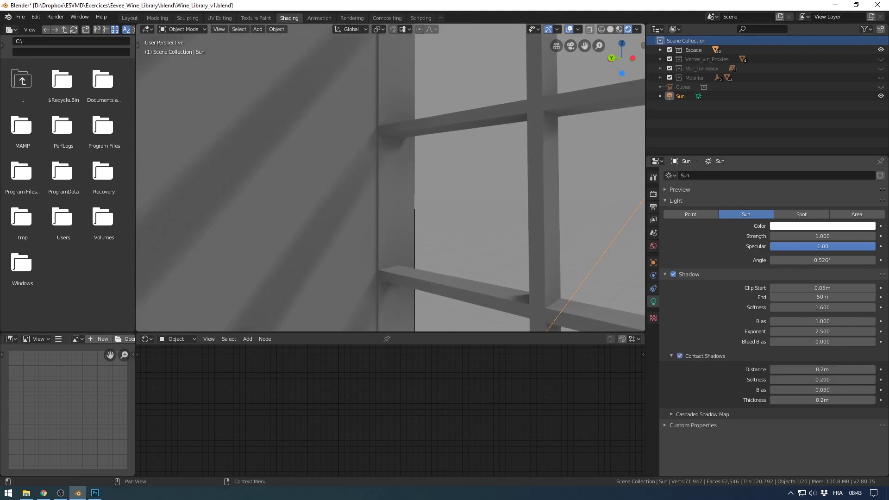
{"action": "left_click", "coordinate": [680, 356]}
{"action": "left_click", "coordinate": [680, 356]}
{"action": "left_click", "coordinate": [680, 356]}
{"action": "left_click", "coordinate": [679, 356]}
{"action": "scroll", "coordinate": [391, 177], "scroll_direction": "down", "scroll_amount": 2}
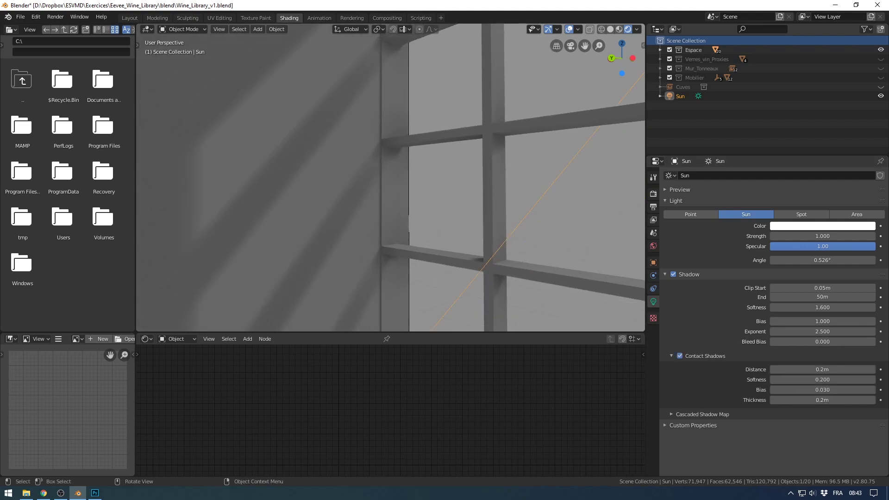
{"action": "scroll", "coordinate": [390, 178], "scroll_direction": "up", "scroll_amount": 2}
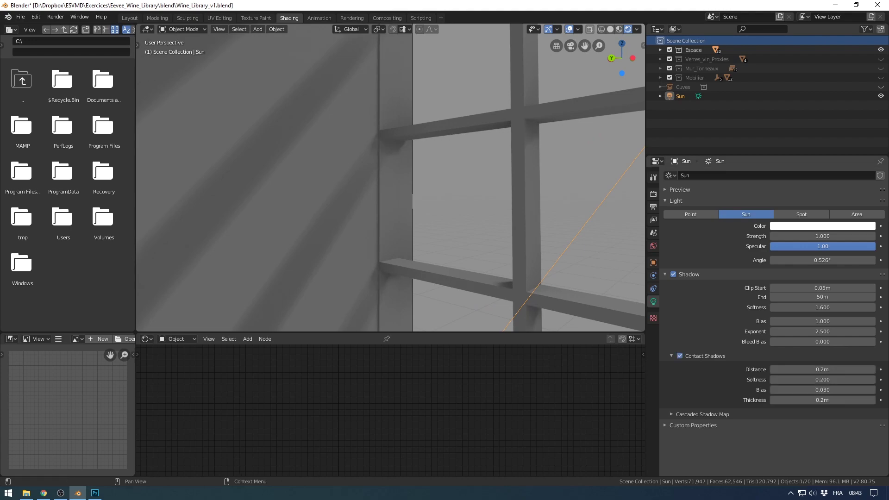
Set the Sun's contact shadow distance to 0.8 m.
{"action": "left_click_drag", "start_coordinate": [822, 369], "coordinate": [838, 369]}
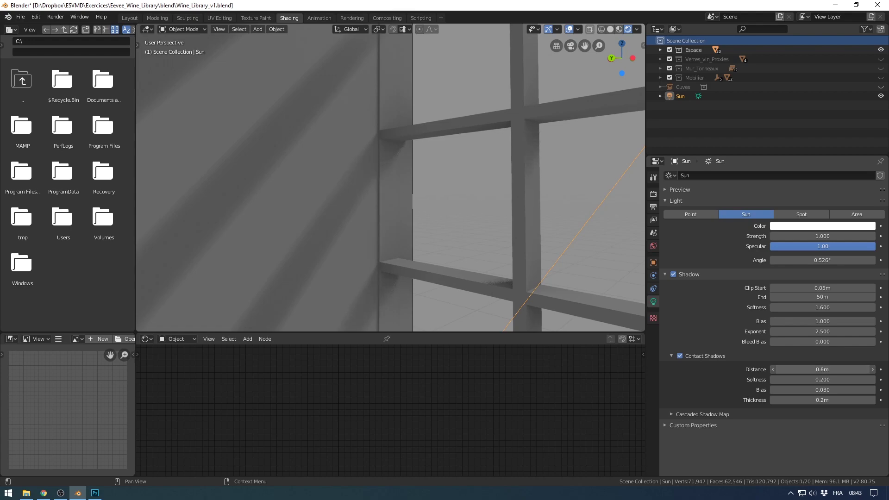
{"action": "scroll", "coordinate": [390, 178], "scroll_direction": "down", "scroll_amount": 2}
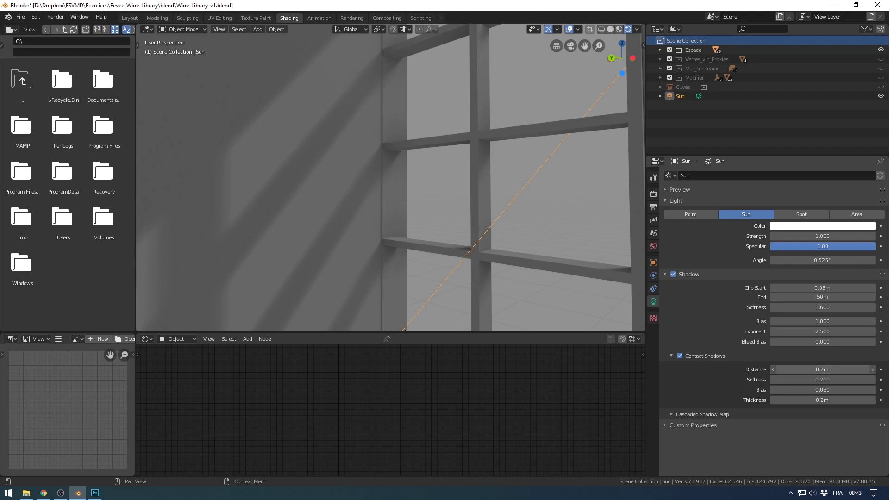
{"action": "left_click", "coordinate": [822, 369]}
{"action": "type", "text": "0.8"}
{"action": "key", "text": "Return"}
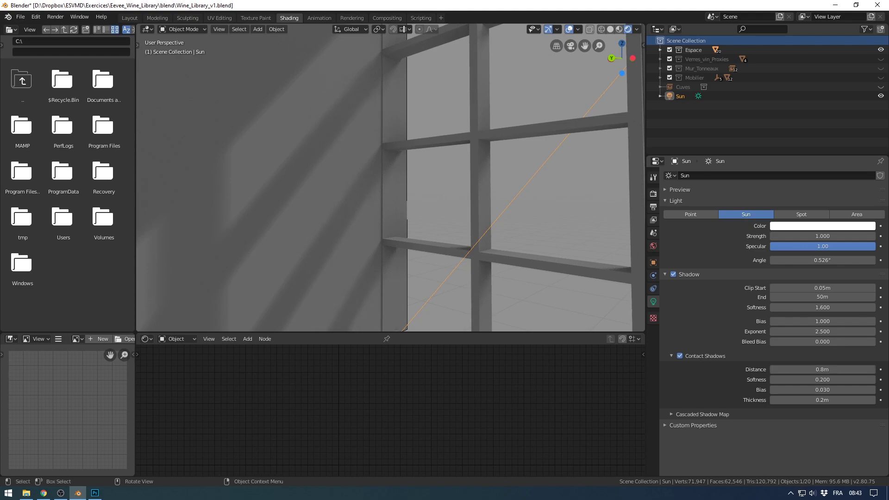
Set the Sun's contact shadow softness to 0.15 and check the shadows near the facade frame.
{"action": "middle_click_drag", "start_coordinate": [462, 208], "coordinate": [461, 218], "text": "shift"}
{"action": "left_click", "coordinate": [822, 380]}
{"action": "type", "text": "0.15"}
{"action": "key", "text": "Return"}
{"action": "middle_click_drag", "start_coordinate": [417, 185], "coordinate": [518, 185]}
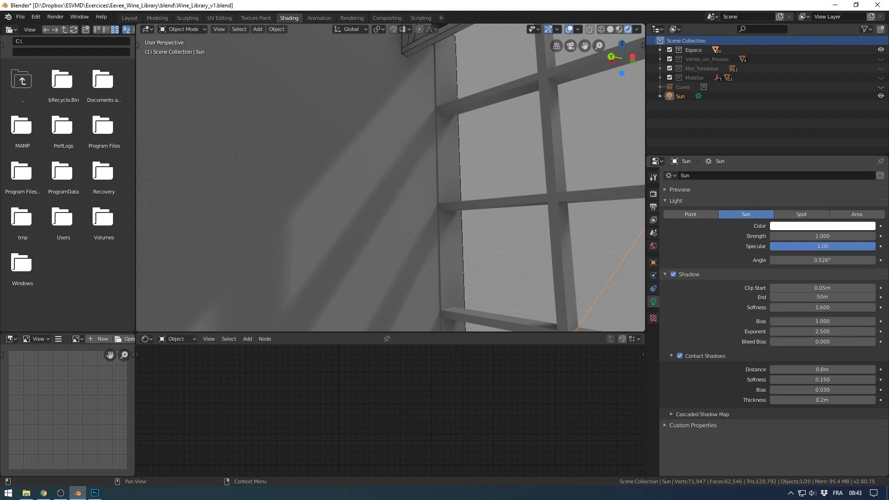
{"action": "middle_click_drag", "start_coordinate": [462, 199], "coordinate": [396, 196]}
{"action": "scroll", "coordinate": [463, 199], "scroll_direction": "down", "scroll_amount": 5}
{"action": "scroll", "coordinate": [398, 210], "scroll_direction": "up", "scroll_amount": 3}
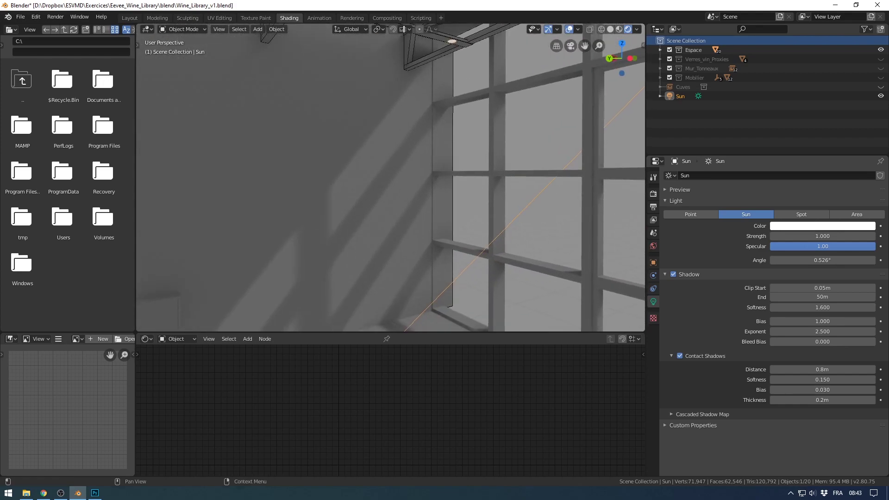
Set the Sun's strength to 5 and check the grid shadows on the floor and side wall.
{"action": "left_click", "coordinate": [822, 236]}
{"action": "type", "text": "5"}
{"action": "key", "text": "Return"}
{"action": "middle_click_drag", "start_coordinate": [417, 185], "coordinate": [347, 166]}
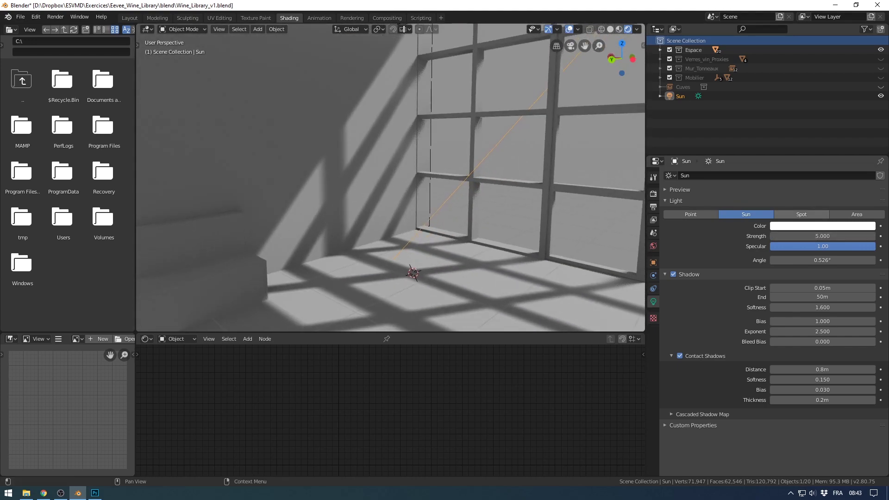
Try 1.25 for the Sun's shadow softness and settle on 1.4.
{"action": "left_click", "coordinate": [822, 307]}
{"action": "type", "text": "1.25"}
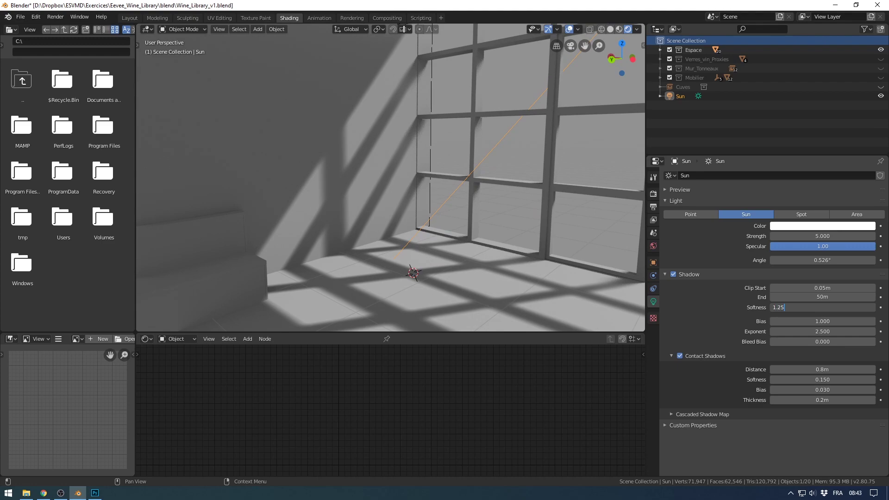
{"action": "key", "text": "Return"}
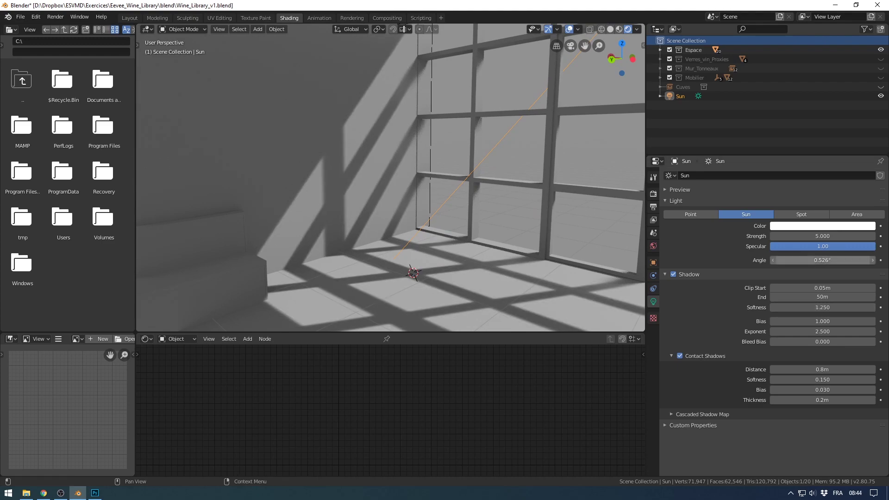
{"action": "left_click", "coordinate": [822, 307]}
{"action": "type", "text": "1.4"}
{"action": "key", "text": "Return"}
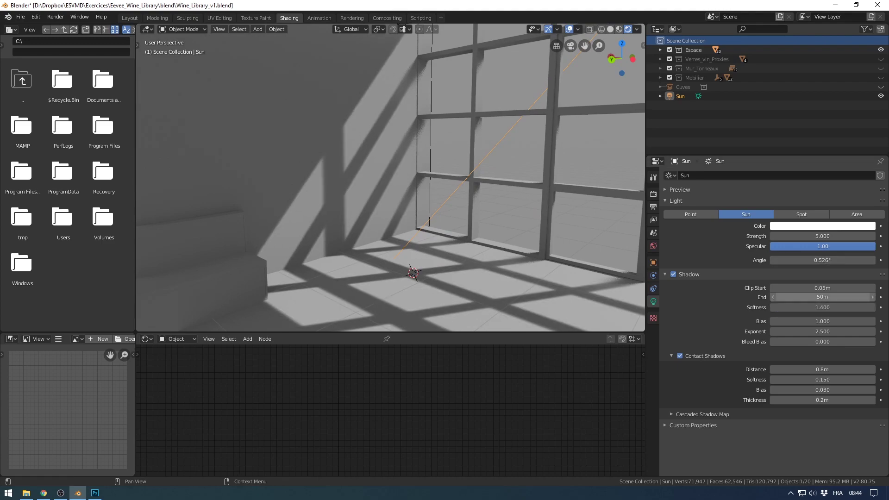
Examine the sunlight and shadows through the glazed facade, from close up and from outside the building.
{"action": "middle_click_drag", "start_coordinate": [472, 180], "coordinate": [365, 176]}
{"action": "scroll", "coordinate": [454, 194], "scroll_direction": "down", "scroll_amount": 3}
{"action": "scroll", "coordinate": [366, 176], "scroll_direction": "up", "scroll_amount": 6}
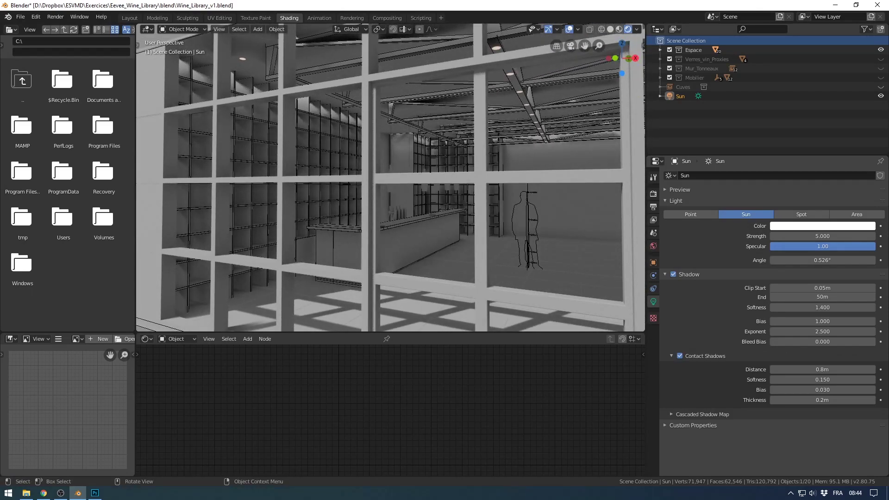
{"action": "middle_click_drag", "start_coordinate": [366, 176], "coordinate": [393, 190], "text": "shift"}
{"action": "scroll", "coordinate": [404, 186], "scroll_direction": "down", "scroll_amount": 4}
{"action": "scroll", "coordinate": [414, 189], "scroll_direction": "down", "scroll_amount": 3}
{"action": "scroll", "coordinate": [393, 190], "scroll_direction": "up", "scroll_amount": 5}
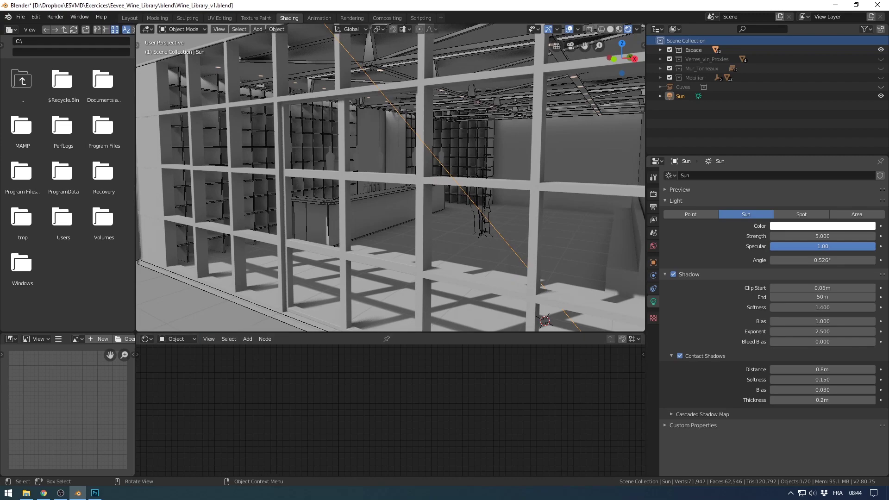
{"action": "scroll", "coordinate": [391, 190], "scroll_direction": "down", "scroll_amount": 3}
{"action": "middle_click_drag", "start_coordinate": [391, 189], "coordinate": [400, 231]}
Select the ceiling plane and try lifting it off the building.
{"action": "left_click", "coordinate": [389, 257]}
{"action": "scroll", "coordinate": [389, 258], "scroll_direction": "down", "scroll_amount": 3}
{"action": "left_click", "coordinate": [389, 155]}
{"action": "middle_click_drag", "start_coordinate": [389, 155], "coordinate": [376, 155]}
{"action": "key", "text": "g"}
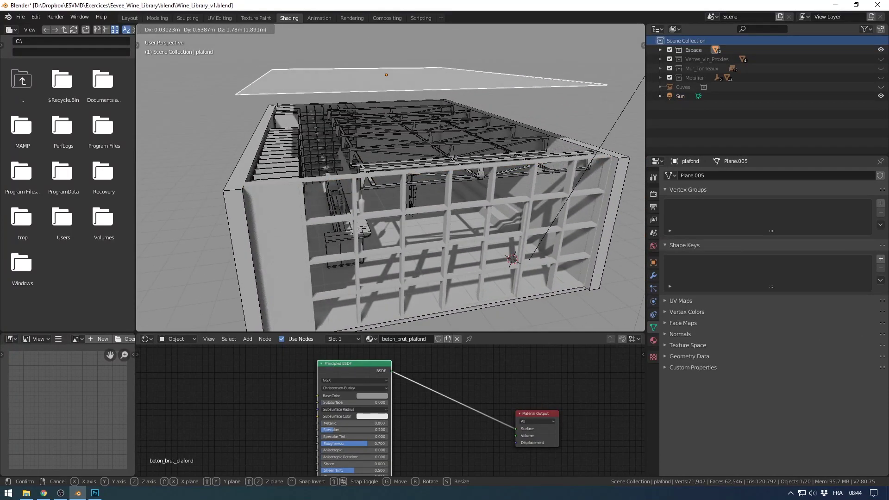
{"action": "key", "text": "Escape"}
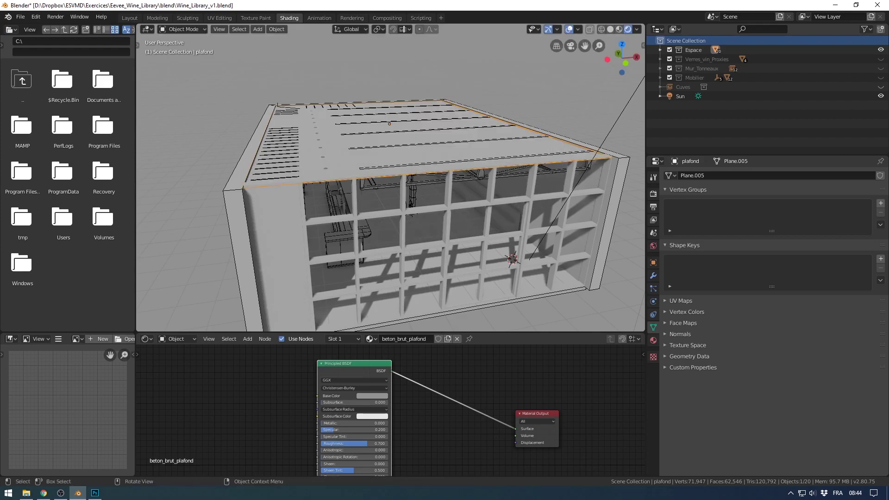
Delete the surplus face from the ceiling mesh in face selection mode and inspect the ceiling from below.
{"action": "scroll", "coordinate": [391, 178], "scroll_direction": "up", "scroll_amount": 5}
{"action": "middle_click_drag", "start_coordinate": [390, 178], "coordinate": [308, 175]}
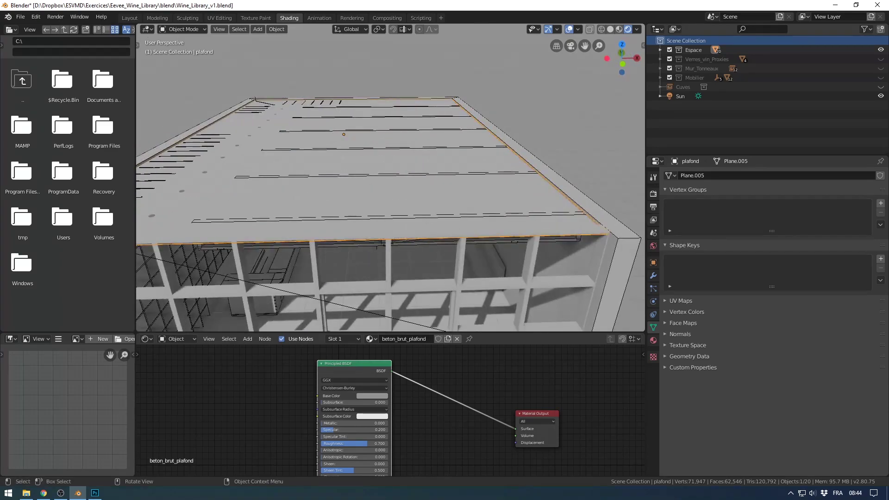
{"action": "key", "text": "Tab"}
{"action": "scroll", "coordinate": [352, 175], "scroll_direction": "up", "scroll_amount": 2}
{"action": "left_click", "coordinate": [232, 29]}
{"action": "left_click", "coordinate": [492, 136]}
{"action": "key", "text": "x"}
{"action": "left_click", "coordinate": [491, 157]}
{"action": "key", "text": "Tab"}
{"action": "middle_click_drag", "start_coordinate": [490, 157], "coordinate": [459, 133]}
{"action": "scroll", "coordinate": [462, 139], "scroll_direction": "down", "scroll_amount": 4}
{"action": "scroll", "coordinate": [451, 126], "scroll_direction": "up", "scroll_amount": 2}
Extrude the ceiling face upward about 0.16 m and check the Sun's light on the ceiling through the facade.
{"action": "key", "text": "Tab"}
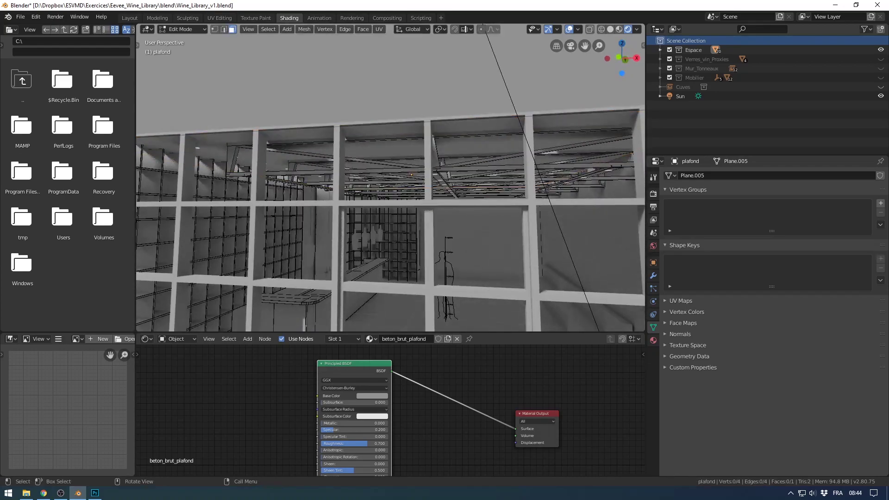
{"action": "key", "text": "e"}
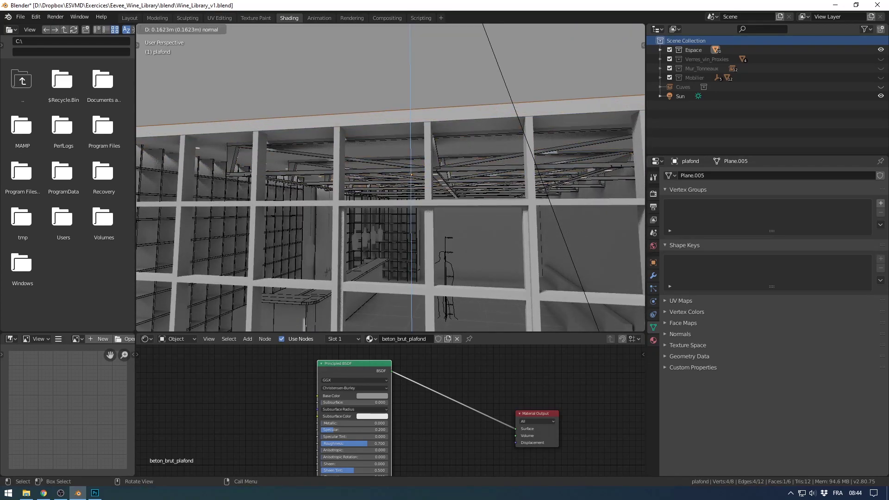
{"action": "key", "text": "Return"}
{"action": "middle_click_drag", "start_coordinate": [459, 132], "coordinate": [377, 118]}
{"action": "key", "text": "Tab"}
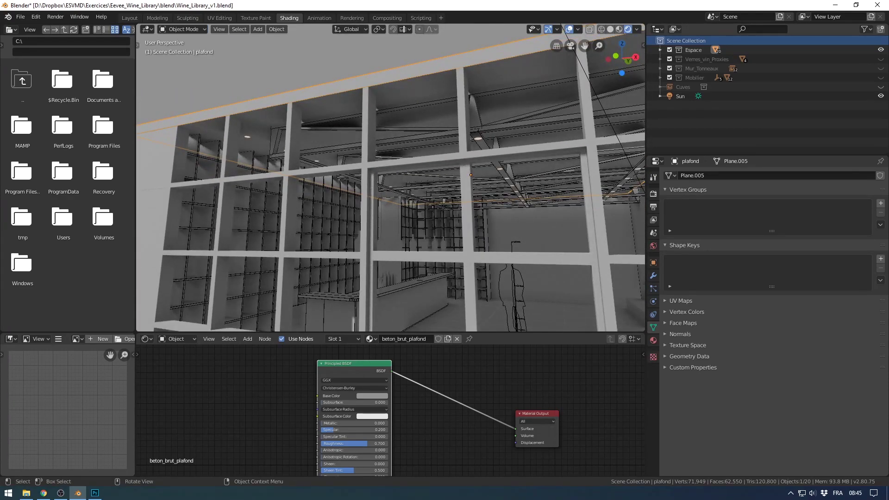
{"action": "left_click", "coordinate": [679, 97]}
{"action": "scroll", "coordinate": [390, 177], "scroll_direction": "down", "scroll_amount": 2}
{"action": "scroll", "coordinate": [390, 177], "scroll_direction": "up", "scroll_amount": 2}
{"action": "middle_click_drag", "start_coordinate": [463, 139], "coordinate": [462, 153]}
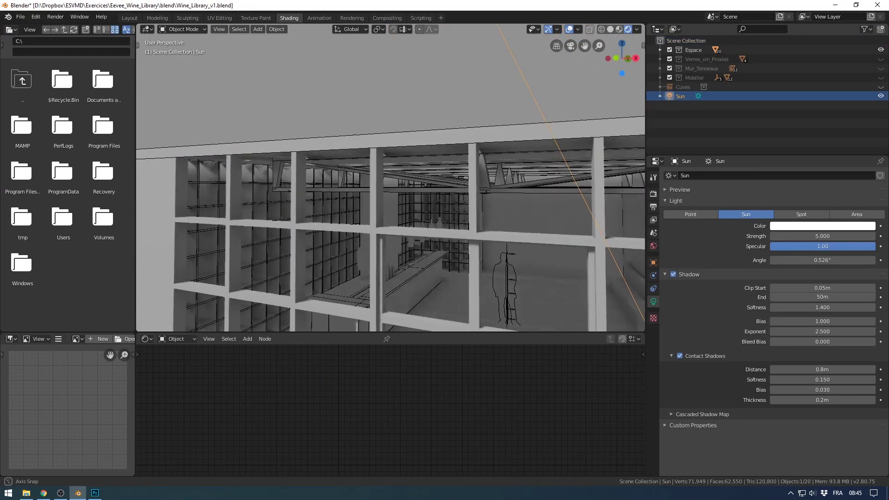
Delete every face of the ceiling slab except its underside and check the ceiling from below.
{"action": "left_click", "coordinate": [463, 152]}
{"action": "key", "text": "Tab"}
{"action": "left_click", "coordinate": [462, 153]}
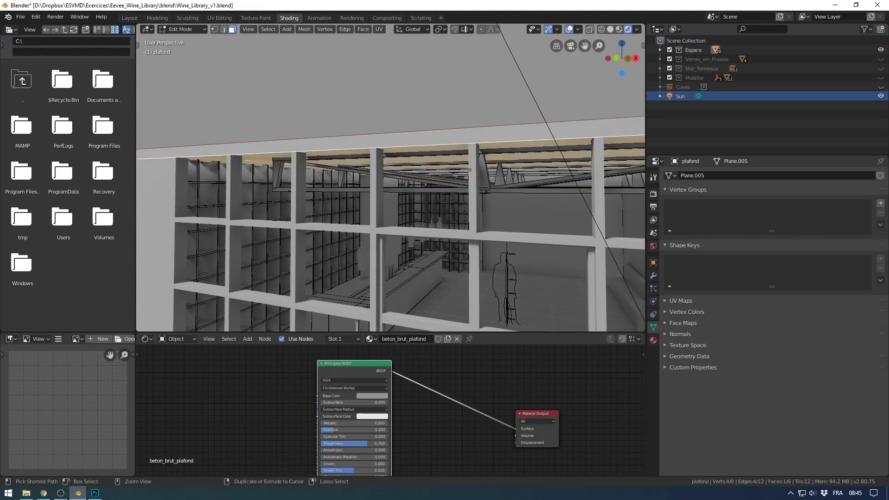
{"action": "key", "text": "ctrl+i"}
{"action": "key", "text": "x"}
{"action": "left_click", "coordinate": [420, 152]}
{"action": "key", "text": "Tab"}
{"action": "middle_click_drag", "start_coordinate": [463, 153], "coordinate": [463, 146]}
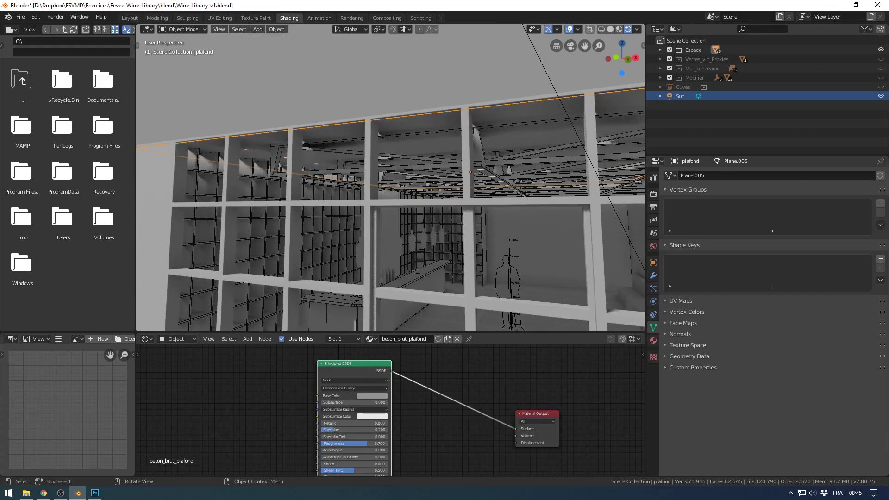
Set the Sun's shadow exponent to 10 and check the roof and facade with the viewport overlays hidden.
{"action": "left_click", "coordinate": [680, 96]}
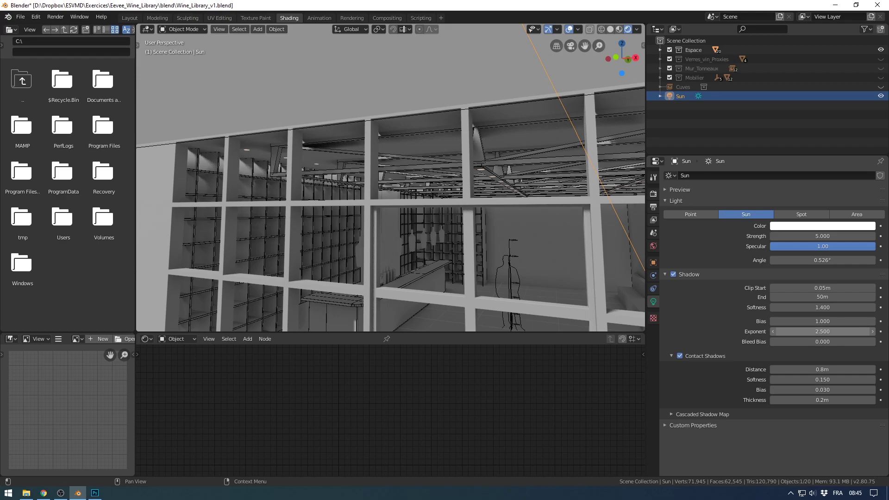
{"action": "left_click_drag", "start_coordinate": [822, 331], "coordinate": [859, 332]}
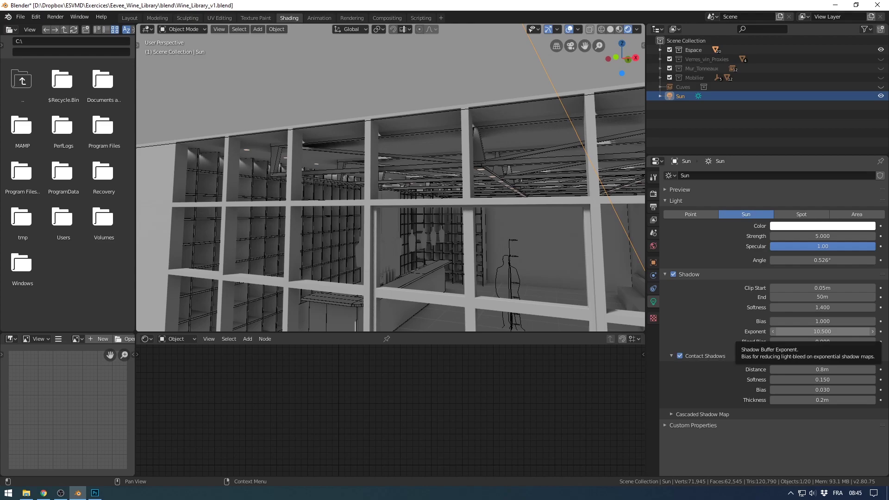
{"action": "left_click", "coordinate": [822, 331]}
{"action": "type", "text": "10"}
{"action": "key", "text": "Return"}
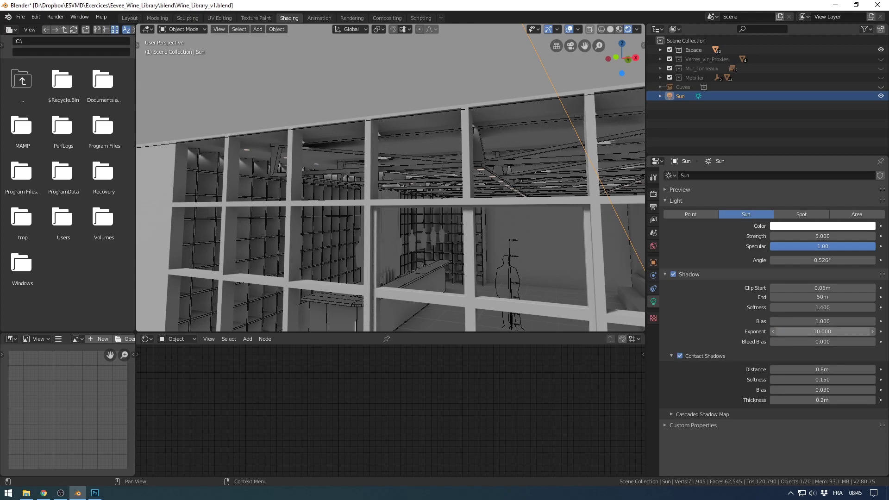
{"action": "middle_click_drag", "start_coordinate": [546, 194], "coordinate": [523, 218]}
{"action": "left_click", "coordinate": [569, 29]}
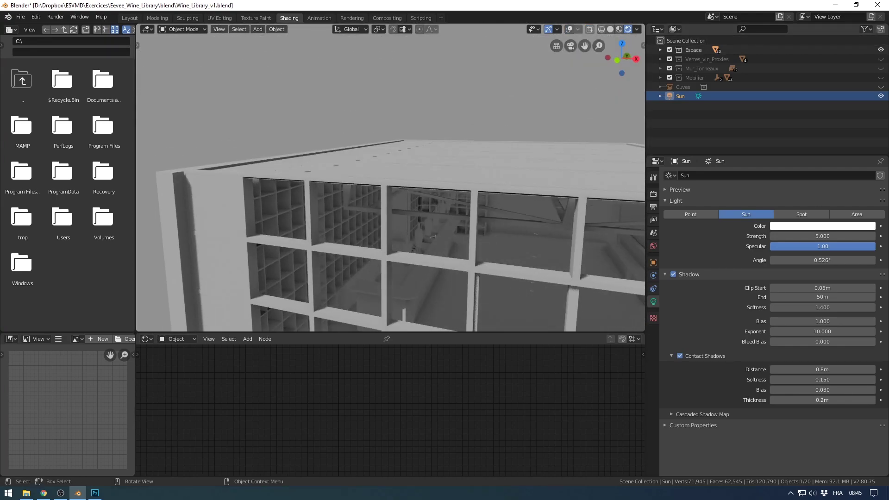
{"action": "left_click", "coordinate": [569, 29]}
Extrude the ceiling face upward about 0.24 m to give the ceiling thickness.
{"action": "left_click", "coordinate": [502, 169]}
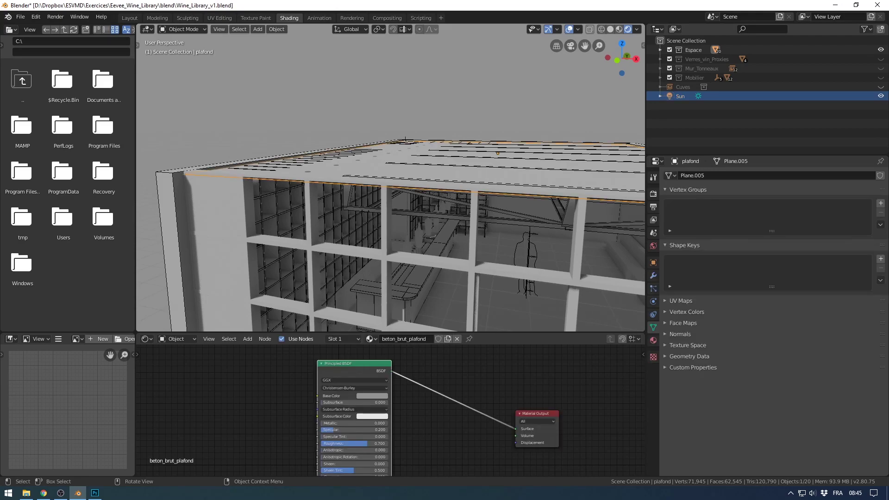
{"action": "key", "text": "Tab"}
{"action": "left_click", "coordinate": [502, 169]}
{"action": "middle_click_drag", "start_coordinate": [502, 169], "coordinate": [505, 146]}
{"action": "key", "text": "e"}
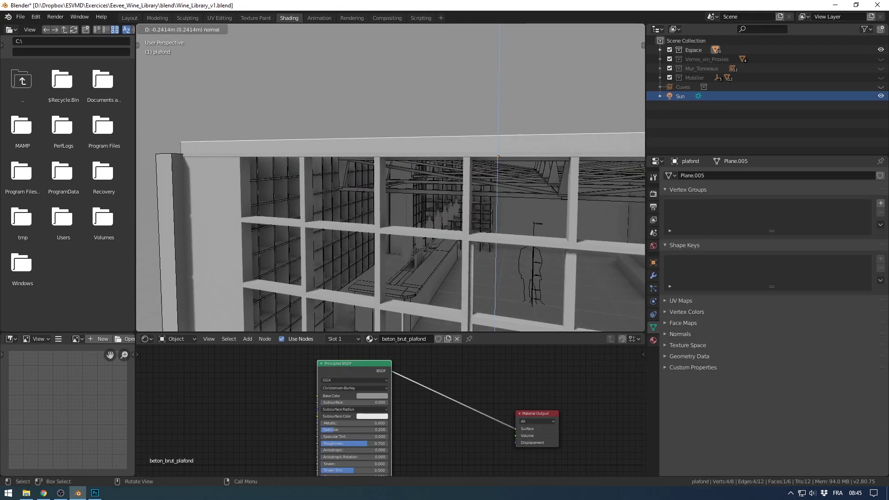
{"action": "left_click", "coordinate": [490, 152]}
Recalculate the normals of the whole ceiling slab, inspect it from below and reselect the Sun.
{"action": "key", "text": "a"}
{"action": "key", "text": "a"}
{"action": "key", "text": "a"}
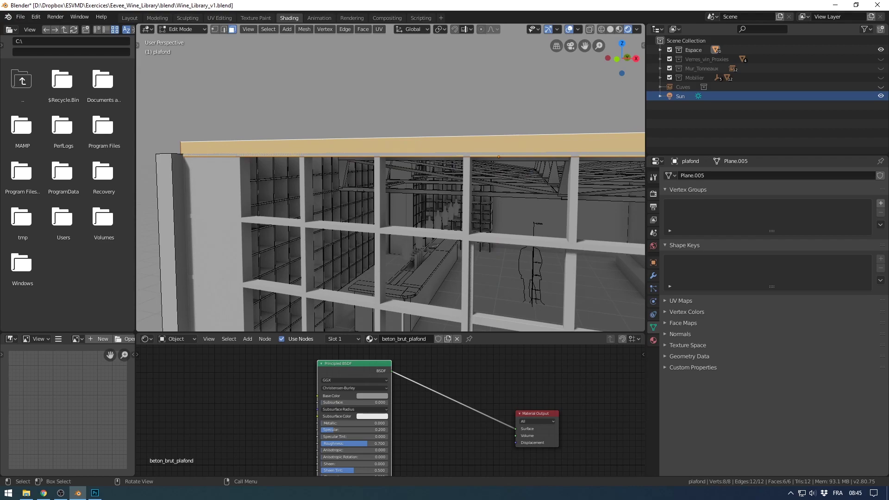
{"action": "middle_click_drag", "start_coordinate": [479, 162], "coordinate": [470, 144]}
{"action": "key", "text": "space"}
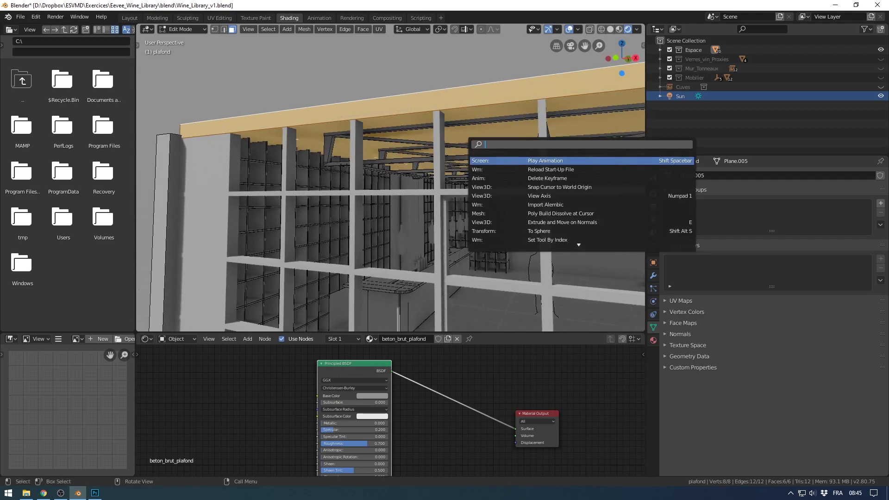
{"action": "type", "text": "norma"}
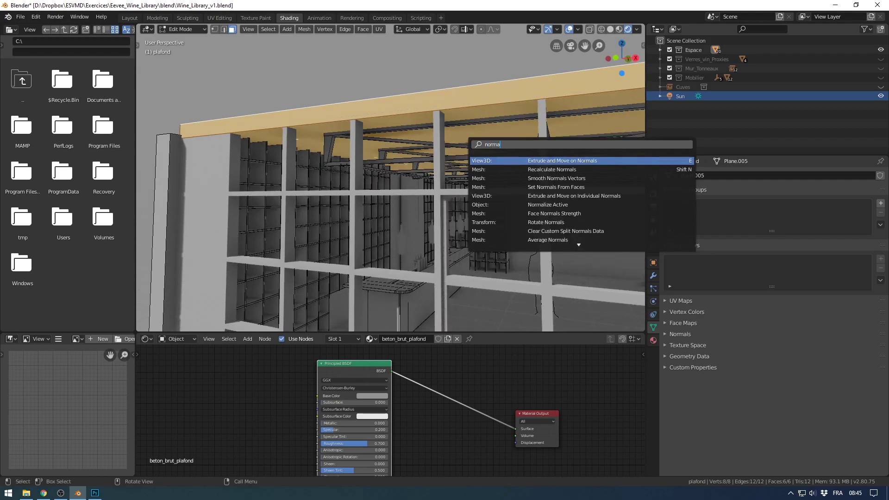
{"action": "key", "text": "Down"}
{"action": "key", "text": "Return"}
{"action": "key", "text": "Tab"}
{"action": "middle_click_drag", "start_coordinate": [469, 145], "coordinate": [452, 141]}
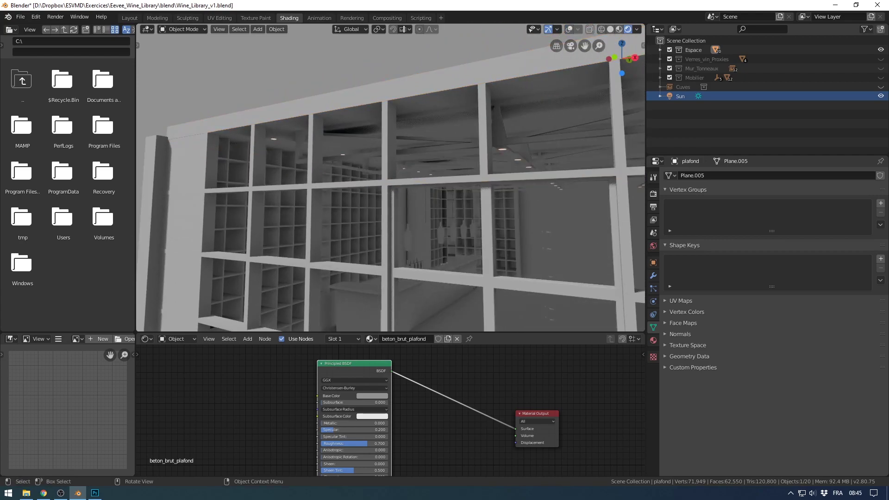
{"action": "left_click", "coordinate": [679, 95]}
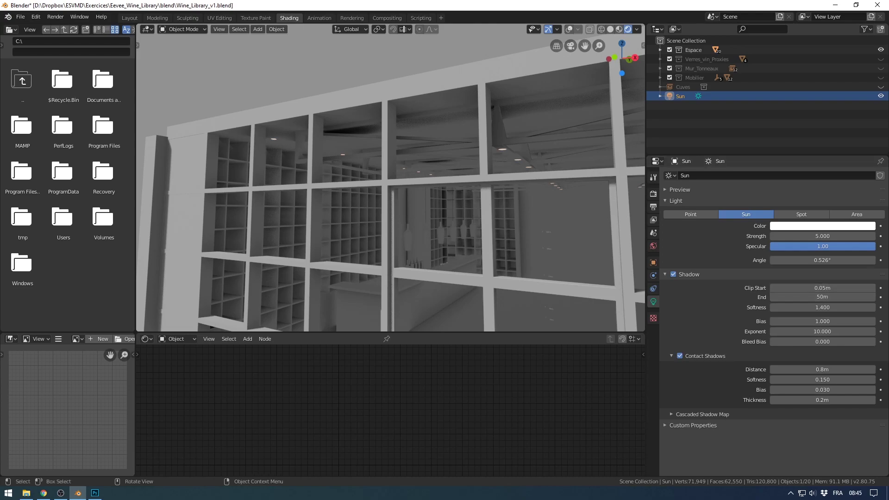
Inspect the glazed facade and the roof edge from several angles, and turn the viewport overlays back on.
{"action": "middle_click_drag", "start_coordinate": [456, 185], "coordinate": [464, 183]}
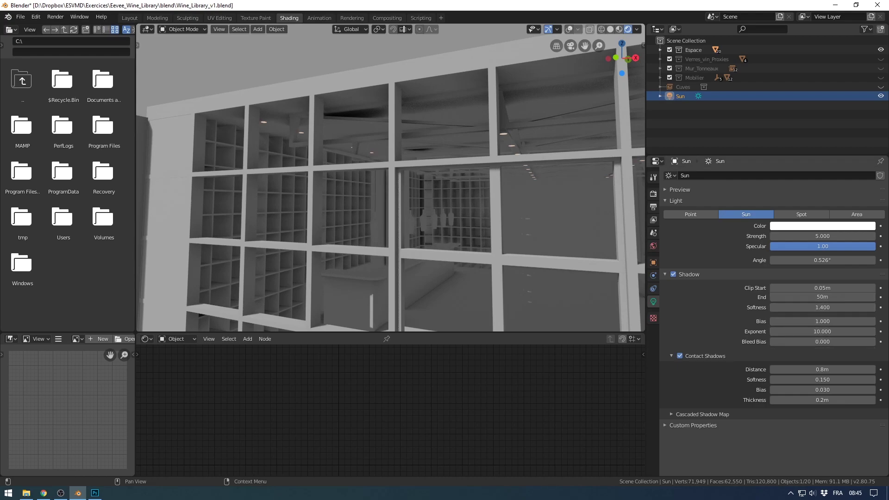
{"action": "middle_click_drag", "start_coordinate": [416, 186], "coordinate": [375, 155]}
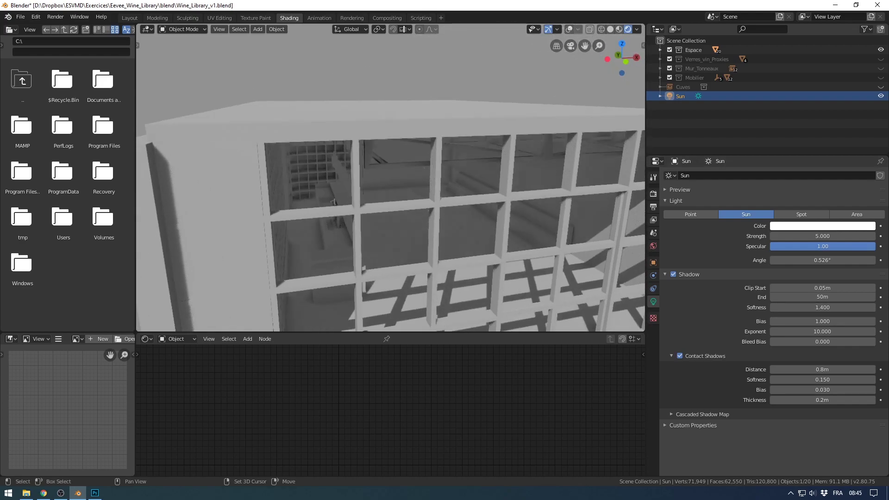
{"action": "scroll", "coordinate": [375, 155], "scroll_direction": "down", "scroll_amount": 3}
{"action": "middle_click_drag", "start_coordinate": [393, 185], "coordinate": [363, 160], "text": "shift"}
{"action": "key", "text": "alt+shift+z"}
{"action": "scroll", "coordinate": [364, 160], "scroll_direction": "up", "scroll_amount": 3}
Select the floor slab and check its thickness in Edit Mode with all its faces selected.
{"action": "left_click", "coordinate": [394, 296]}
{"action": "key", "text": "Tab"}
{"action": "middle_click_drag", "start_coordinate": [394, 296], "coordinate": [367, 282]}
{"action": "scroll", "coordinate": [363, 258], "scroll_direction": "down", "scroll_amount": 2}
{"action": "key", "text": "alt+a"}
{"action": "key", "text": "a"}
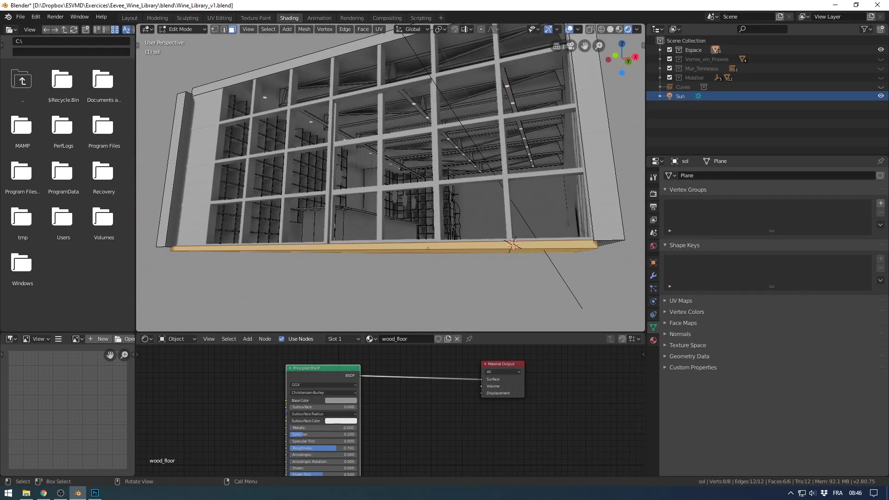
{"action": "key", "text": "Tab"}
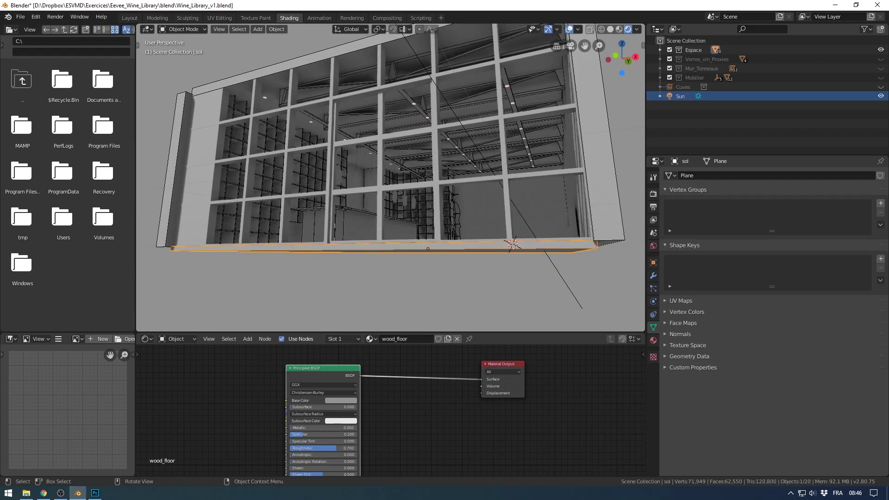
Select the load-bearing walls and check from below how they meet the floor slab.
{"action": "middle_click_drag", "start_coordinate": [472, 222], "coordinate": [430, 217]}
{"action": "left_click", "coordinate": [431, 185]}
{"action": "middle_click_drag", "start_coordinate": [430, 186], "coordinate": [472, 157]}
{"action": "scroll", "coordinate": [415, 180], "scroll_direction": "up", "scroll_amount": 2}
{"action": "scroll", "coordinate": [415, 181], "scroll_direction": "down", "scroll_amount": 2}
{"action": "scroll", "coordinate": [415, 180], "scroll_direction": "up", "scroll_amount": 2}
{"action": "key", "text": "Tab"}
{"action": "key", "text": "Tab"}
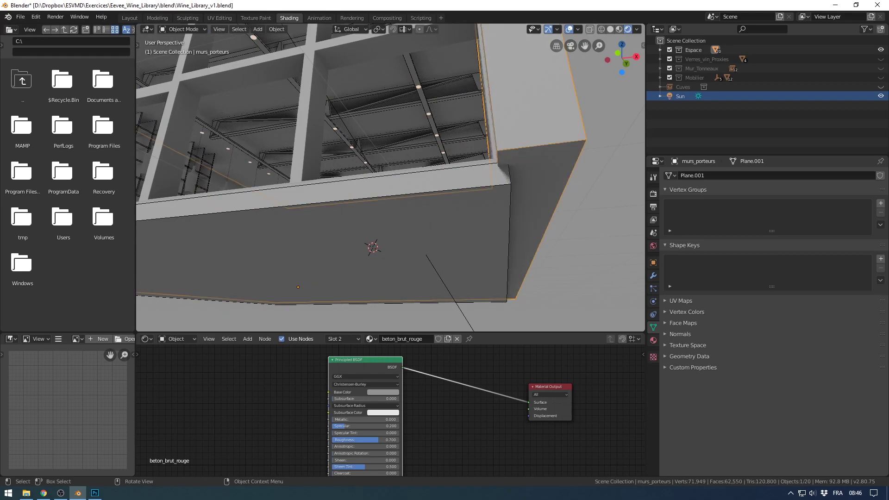
Move the floor slab's side face next to the load-bearing wall about 0.05 m inward along X.
{"action": "left_click", "coordinate": [472, 222]}
{"action": "key", "text": "Tab"}
{"action": "middle_click_drag", "start_coordinate": [472, 222], "coordinate": [458, 217]}
{"action": "left_click", "coordinate": [458, 218]}
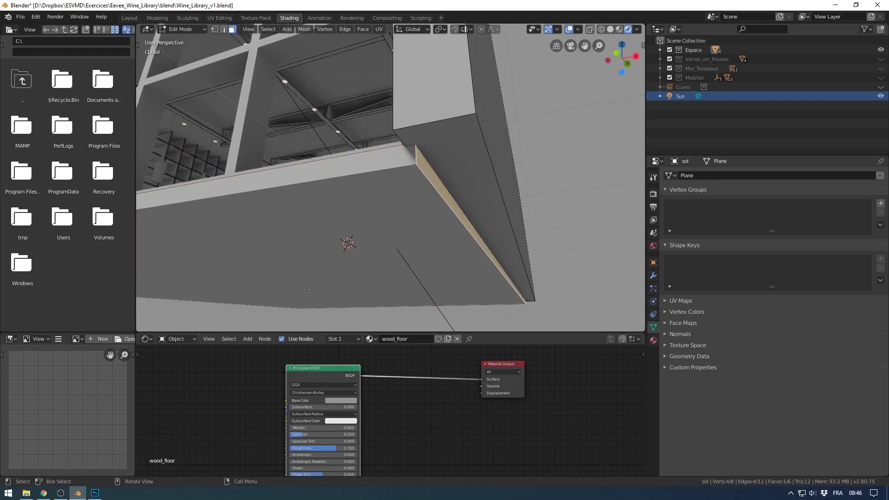
{"action": "key", "text": "g"}
{"action": "key", "text": "x"}
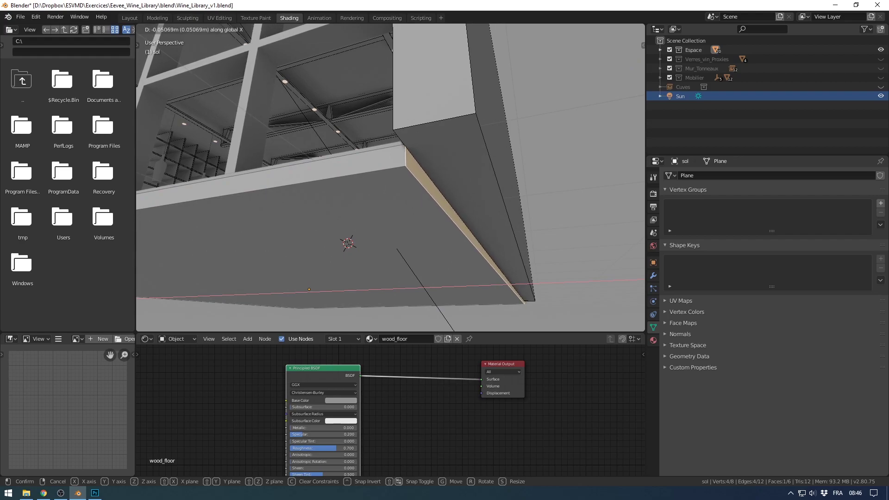
{"action": "left_click", "coordinate": [407, 195]}
{"action": "key", "text": "Tab"}
Show the Face Orientation overlay to check the normals of the whole building, and hide it again.
{"action": "middle_click_drag", "start_coordinate": [407, 194], "coordinate": [458, 239]}
{"action": "left_click", "coordinate": [578, 29]}
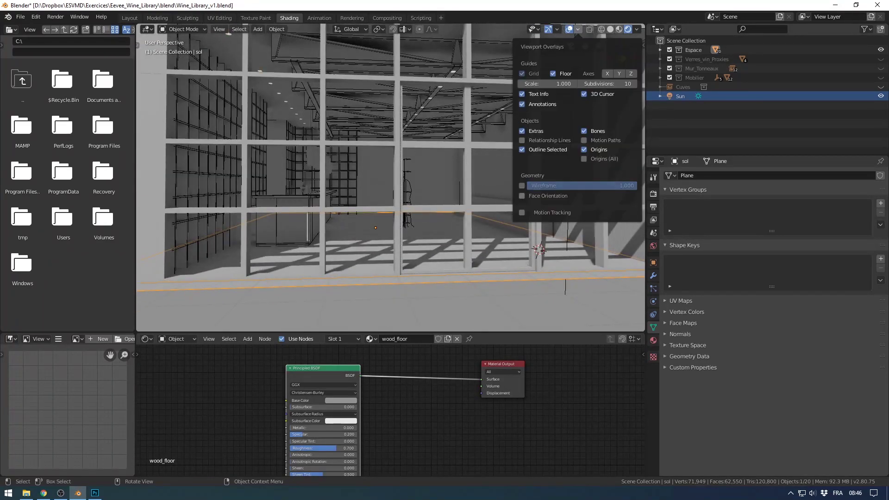
{"action": "left_click", "coordinate": [521, 196]}
{"action": "middle_click_drag", "start_coordinate": [440, 199], "coordinate": [409, 187]}
{"action": "scroll", "coordinate": [398, 176], "scroll_direction": "down", "scroll_amount": 4}
{"action": "scroll", "coordinate": [389, 180], "scroll_direction": "up", "scroll_amount": 2}
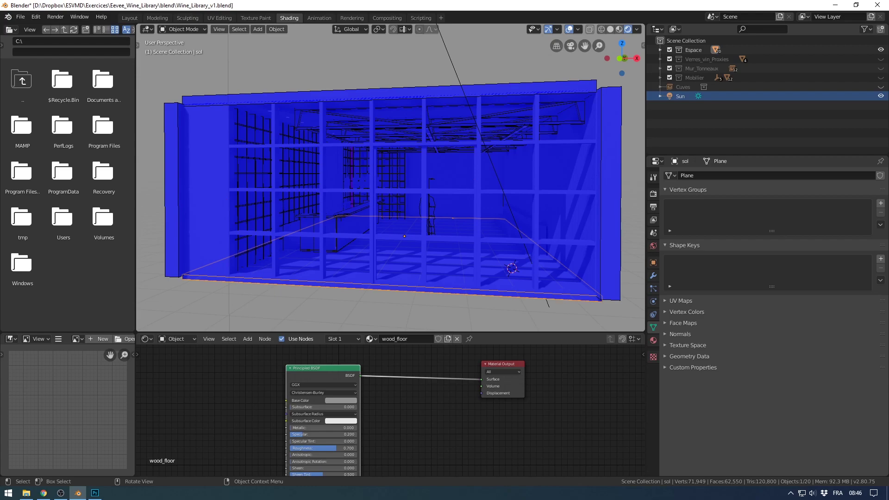
{"action": "left_click", "coordinate": [578, 30]}
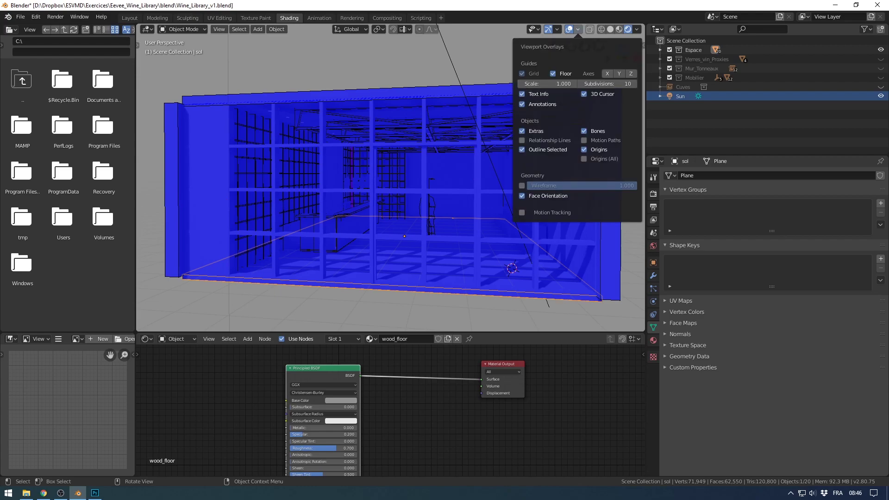
{"action": "left_click", "coordinate": [522, 196]}
{"action": "key", "text": "KP_1"}
Switch to Photoshop and brush green ticks beside Geometry, AO Dist., Cascade Shadows and both Sun items of the checklist.
{"action": "left_click", "coordinate": [94, 492]}
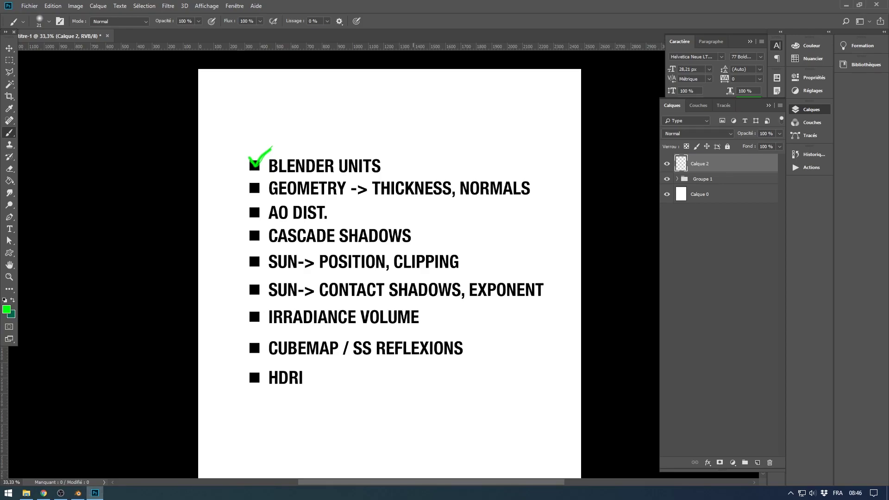
{"action": "left_click_drag", "start_coordinate": [256, 187], "coordinate": [270, 172]}
{"action": "left_click_drag", "start_coordinate": [254, 211], "coordinate": [269, 195]}
{"action": "left_click_drag", "start_coordinate": [250, 232], "coordinate": [277, 221]}
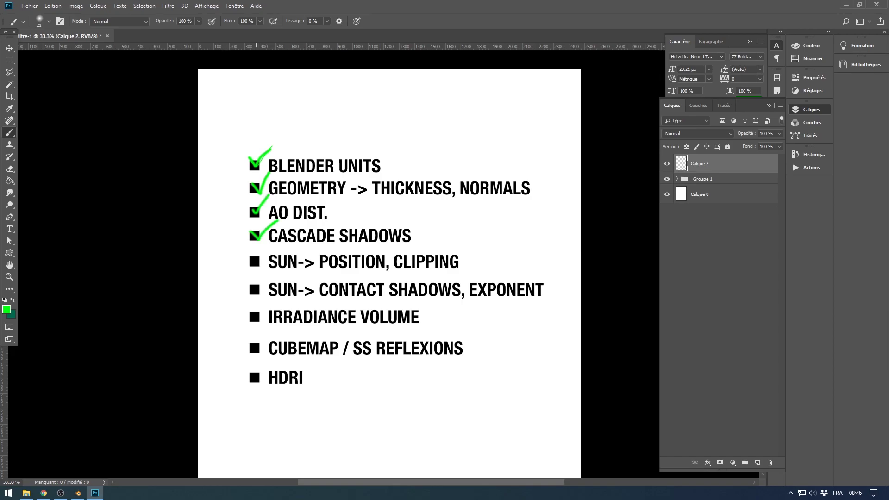
{"action": "mouse_move", "coordinate": [246, 258]}
{"action": "left_mouse_down"}
{"action": "mouse_move", "coordinate": [254, 264]}
{"action": "mouse_move", "coordinate": [275, 240]}
{"action": "left_mouse_up"}
{"action": "mouse_move", "coordinate": [247, 285]}
{"action": "left_mouse_down"}
{"action": "mouse_move", "coordinate": [254, 291]}
{"action": "mouse_move", "coordinate": [274, 271]}
{"action": "left_mouse_up"}
Switch back to Blender, deselect everything and set the World background color to white.
{"action": "left_click", "coordinate": [78, 492]}
{"action": "middle_click_drag", "start_coordinate": [351, 199], "coordinate": [393, 191]}
{"action": "scroll", "coordinate": [390, 185], "scroll_direction": "up", "scroll_amount": 6}
{"action": "key", "text": "alt+a"}
{"action": "scroll", "coordinate": [366, 199], "scroll_direction": "down", "scroll_amount": 3}
{"action": "left_click", "coordinate": [653, 246]}
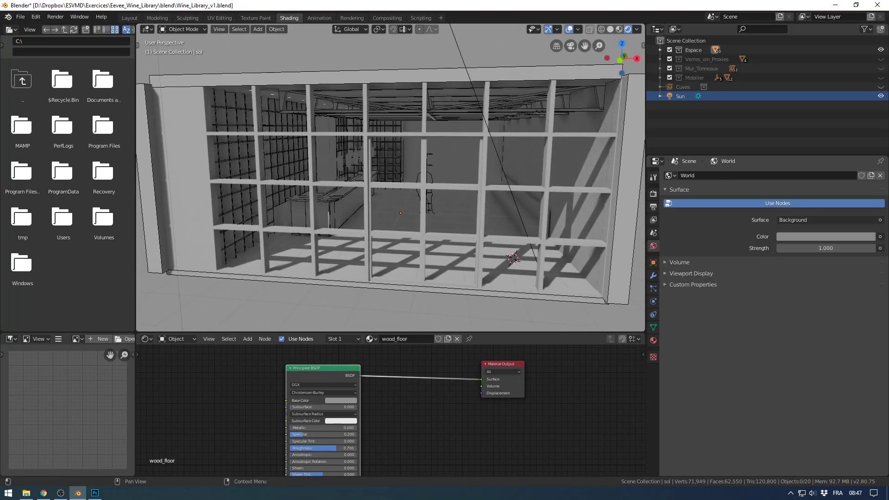
{"action": "left_click", "coordinate": [825, 236]}
{"action": "left_click_drag", "start_coordinate": [867, 135], "coordinate": [867, 104]}
Select the suspended lamps above the bar counter and snap the 3D cursor to them.
{"action": "middle_click_drag", "start_coordinate": [509, 185], "coordinate": [457, 172]}
{"action": "scroll", "coordinate": [489, 179], "scroll_direction": "up", "scroll_amount": 2}
{"action": "left_click", "coordinate": [339, 165]}
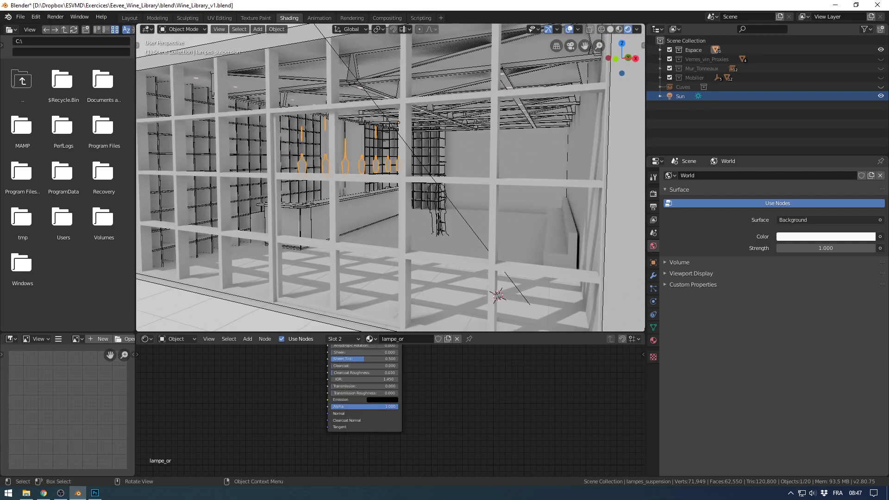
{"action": "middle_click_drag", "start_coordinate": [340, 167], "coordinate": [351, 166]}
{"action": "key", "text": "shift+s"}
Add a Point light and place it just below the farthest suspended lamp, over the end of the counter.
{"action": "key", "text": "shift+a"}
{"action": "mouse_move", "coordinate": [341, 217]}
{"action": "left_click", "coordinate": [419, 218]}
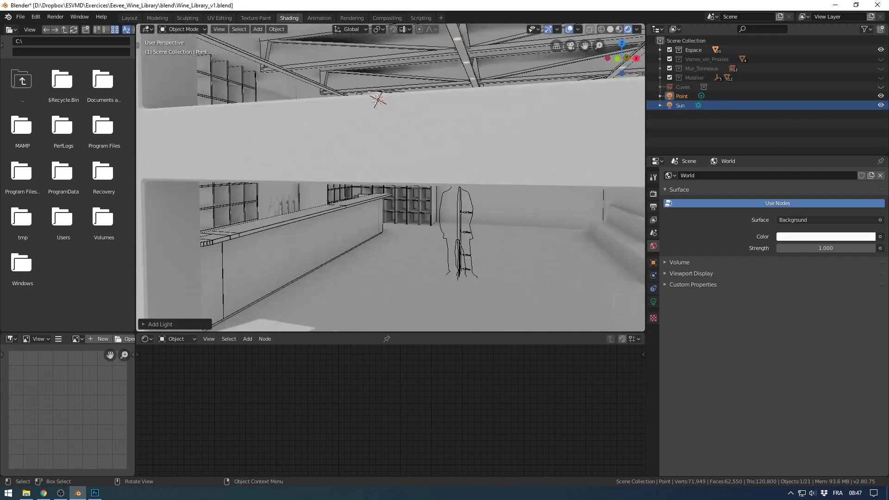
{"action": "key", "text": "g"}
{"action": "key", "text": "Return"}
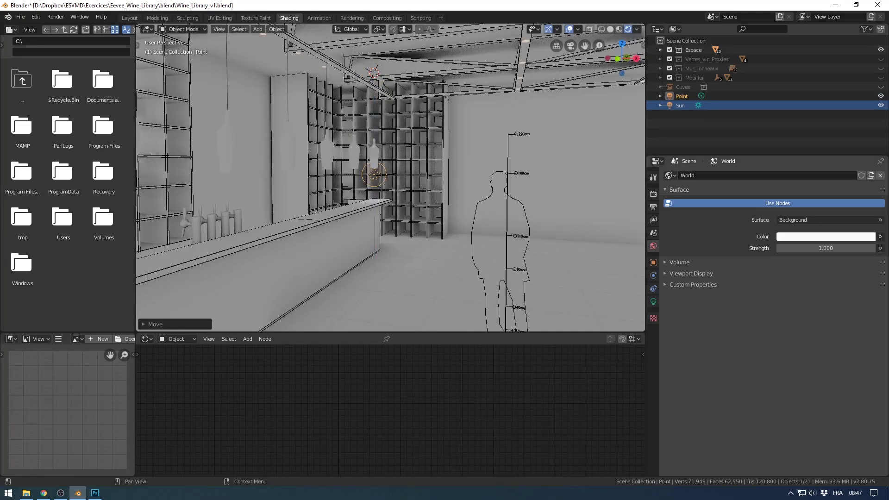
Set the Point light's power to 200 W.
{"action": "left_click", "coordinate": [654, 301]}
{"action": "left_click", "coordinate": [822, 236]}
{"action": "type", "text": "2"}
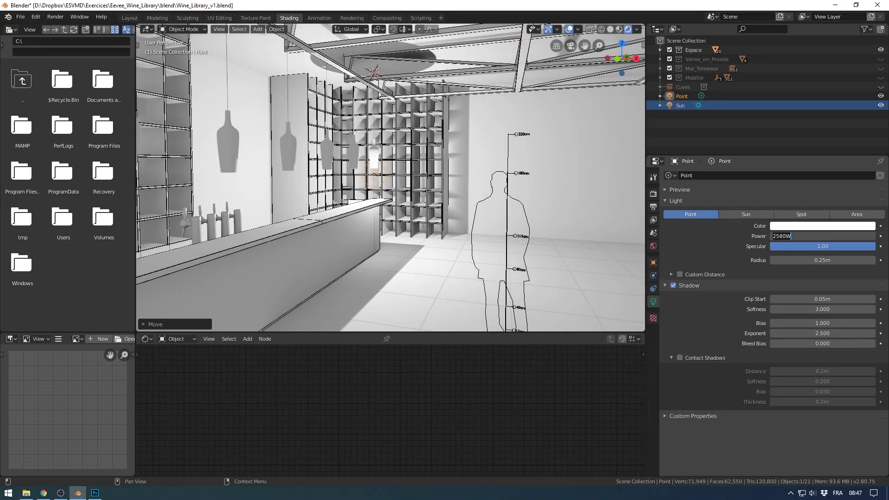
{"action": "type", "text": "00"}
{"action": "key", "text": "Return"}
Change the Point light's color to a saturated green and check its effect on the interior.
{"action": "left_click", "coordinate": [822, 226]}
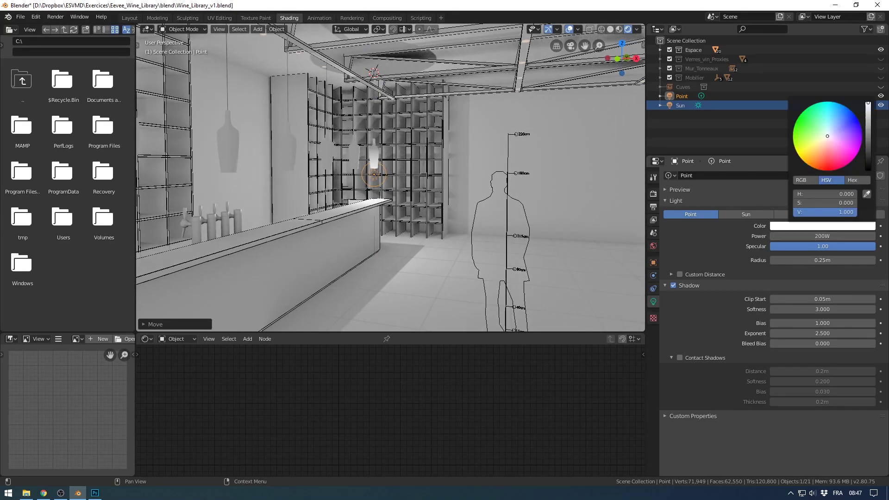
{"action": "left_click", "coordinate": [812, 105]}
{"action": "mouse_move", "coordinate": [509, 185]}
{"action": "middle_mouse_down"}
{"action": "mouse_move", "coordinate": [470, 197]}
{"action": "mouse_move", "coordinate": [504, 188]}
{"action": "middle_mouse_up"}
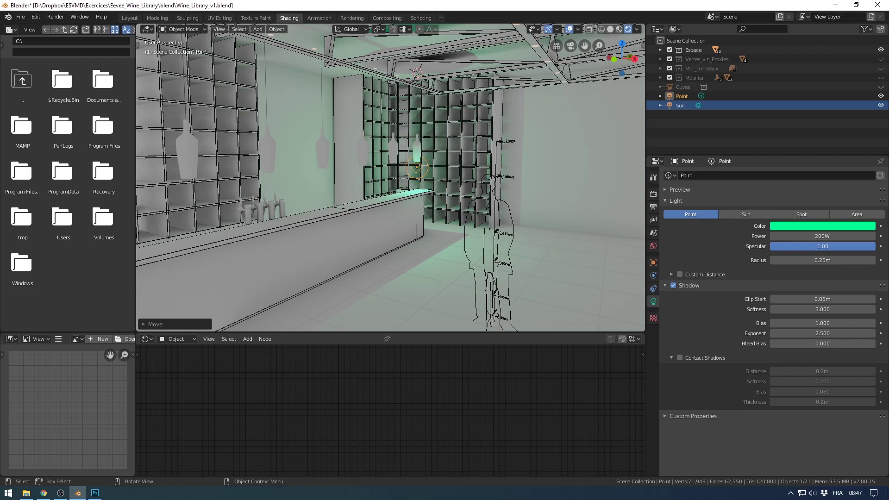
{"action": "middle_click_drag", "start_coordinate": [505, 188], "coordinate": [426, 200]}
{"action": "scroll", "coordinate": [390, 177], "scroll_direction": "down", "scroll_amount": 5}
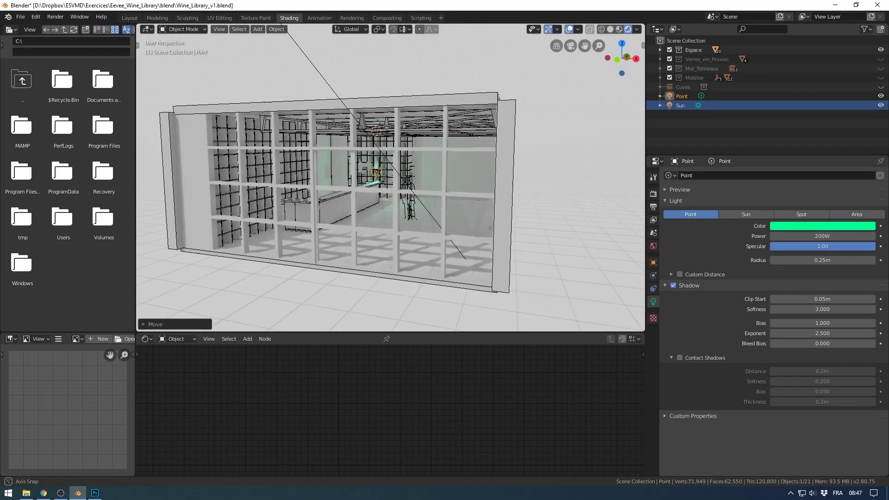
Switch the render engine to Cycles and compare how the green light bounces through the interior.
{"action": "scroll", "coordinate": [390, 177], "scroll_direction": "up", "scroll_amount": 2}
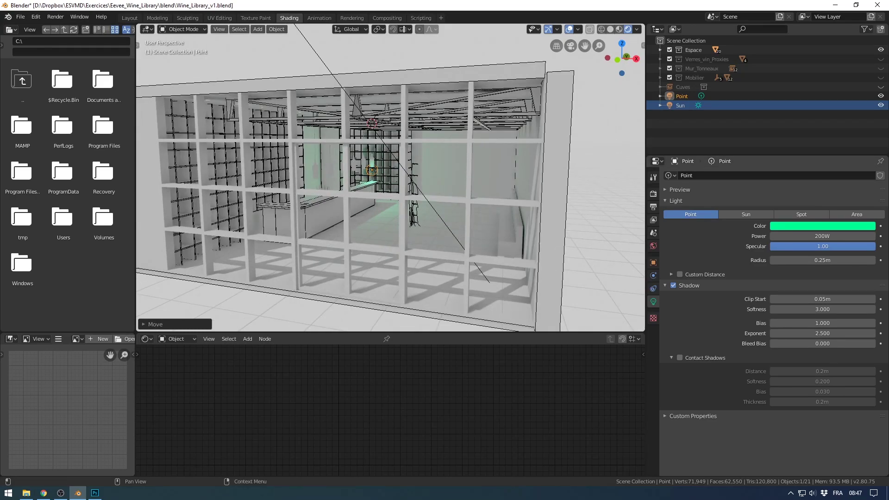
{"action": "left_click", "coordinate": [653, 194]}
{"action": "scroll", "coordinate": [822, 212], "scroll_direction": "up", "scroll_amount": 2}
{"action": "left_click", "coordinate": [829, 175]}
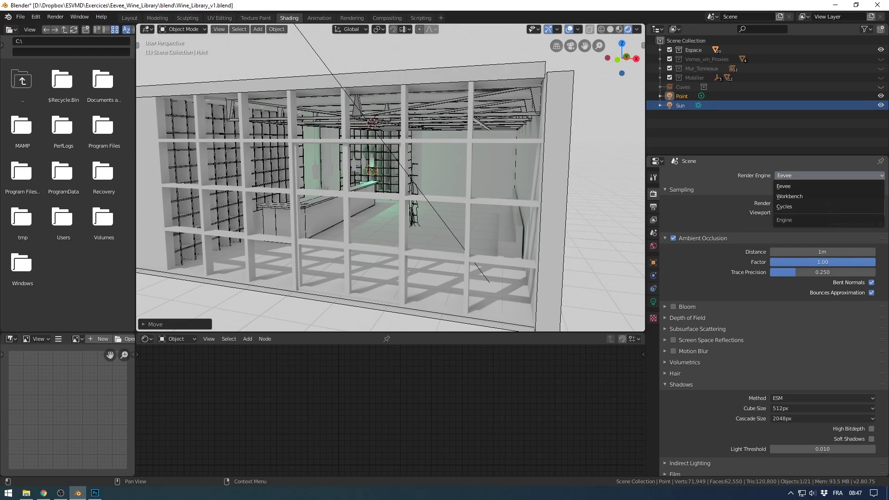
{"action": "left_click", "coordinate": [784, 207]}
{"action": "scroll", "coordinate": [390, 177], "scroll_direction": "down", "scroll_amount": 4}
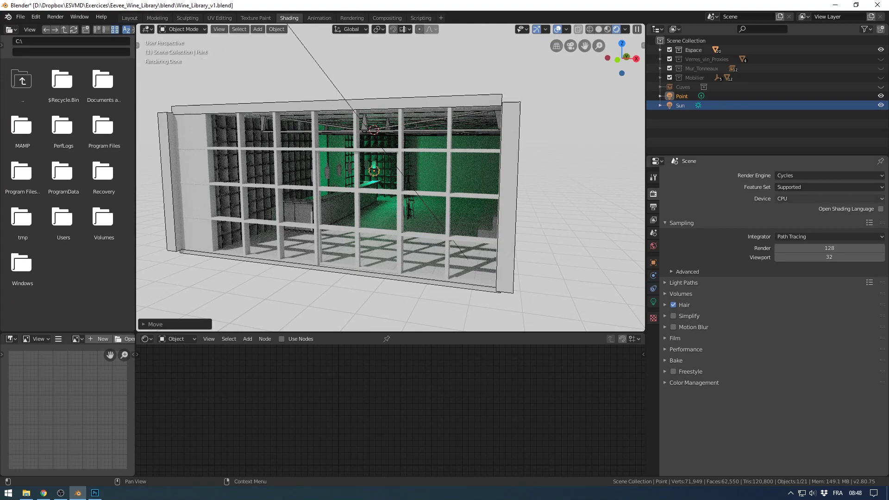
{"action": "left_click", "coordinate": [861, 198]}
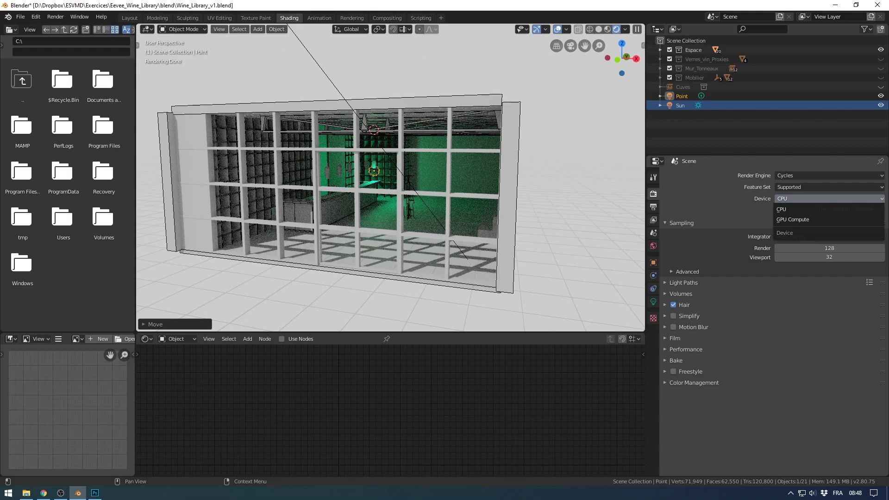
{"action": "middle_click_drag", "start_coordinate": [417, 180], "coordinate": [444, 190]}
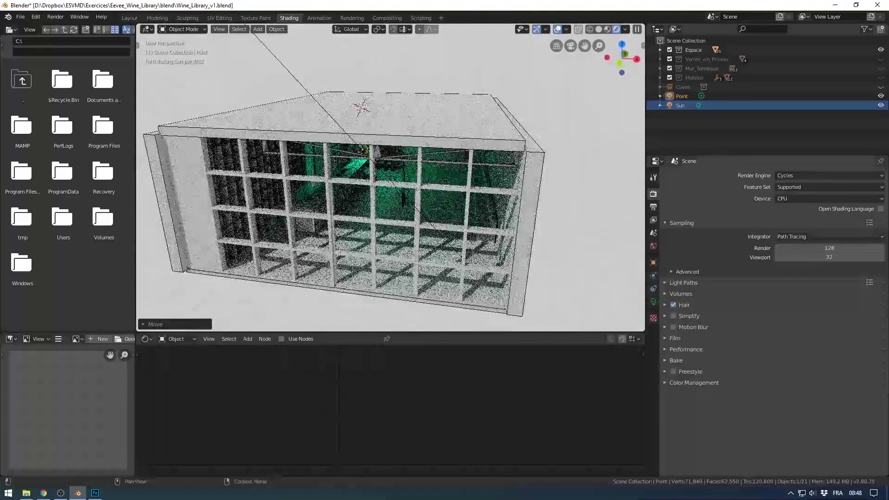
Return the render engine to Eevee and look at the same interior lighting from the front.
{"action": "left_click", "coordinate": [828, 198]}
{"action": "left_click", "coordinate": [829, 187]}
{"action": "left_click", "coordinate": [828, 175]}
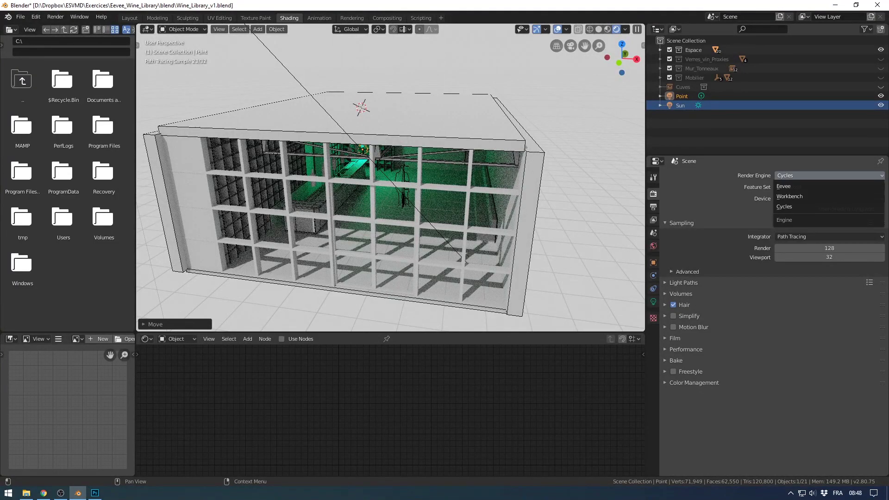
{"action": "left_click", "coordinate": [824, 186]}
{"action": "middle_click_drag", "start_coordinate": [394, 194], "coordinate": [421, 180]}
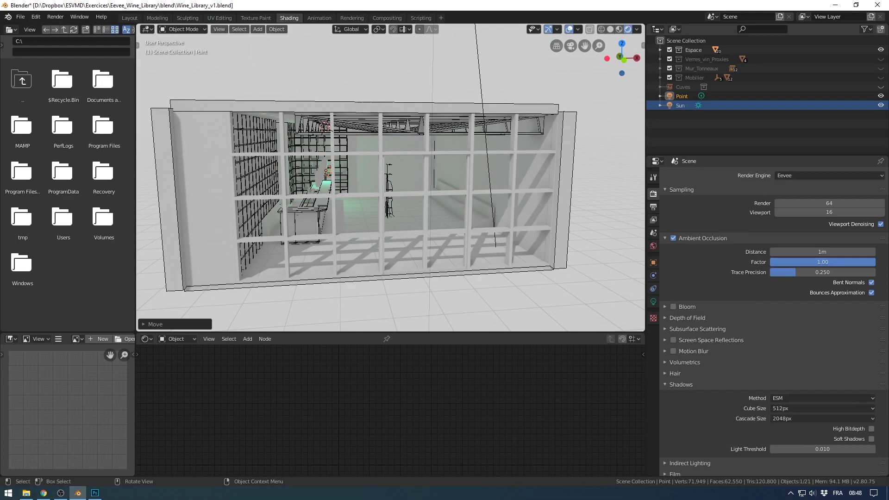
In a wireframe top view, add an Irradiance Volume light probe to the main Scene Collection.
{"action": "key", "text": "KP_7"}
{"action": "key", "text": "z"}
{"action": "left_click", "coordinate": [308, 179]}
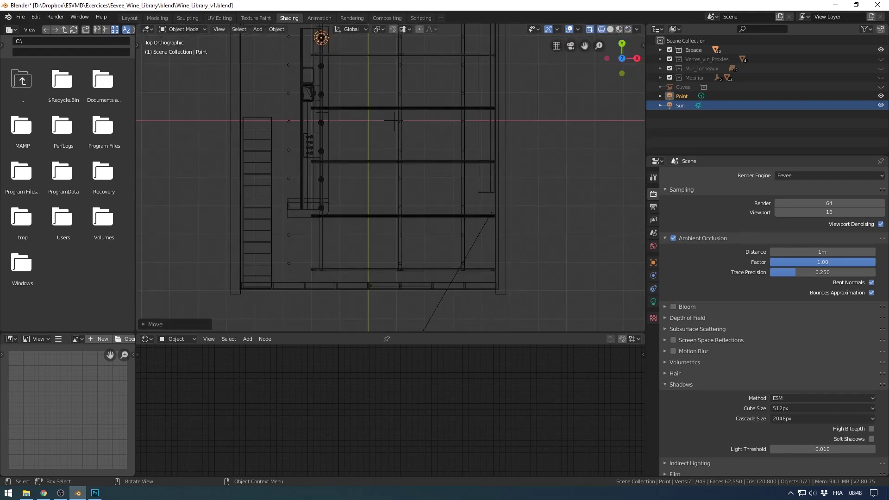
{"action": "left_click", "coordinate": [685, 41]}
{"action": "scroll", "coordinate": [394, 121], "scroll_direction": "down", "scroll_amount": 1}
{"action": "middle_click_drag", "start_coordinate": [394, 121], "coordinate": [394, 146], "text": "shift"}
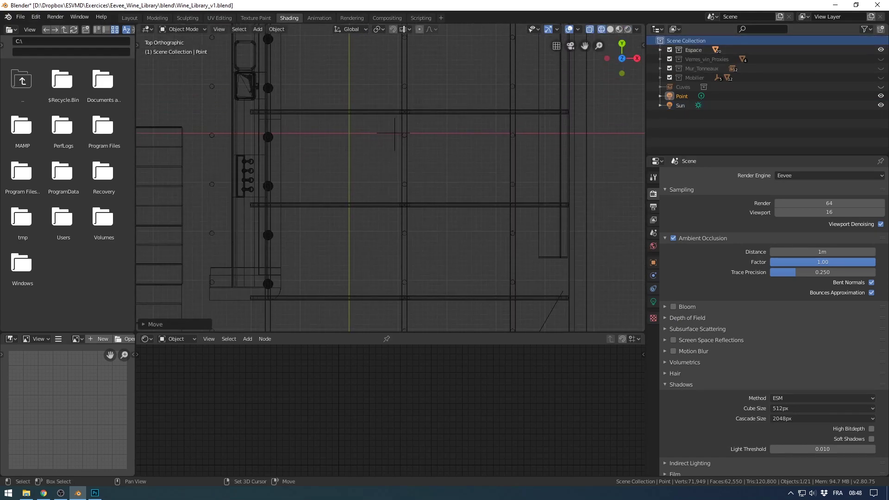
{"action": "key", "text": "shift+a"}
{"action": "mouse_move", "coordinate": [402, 221]}
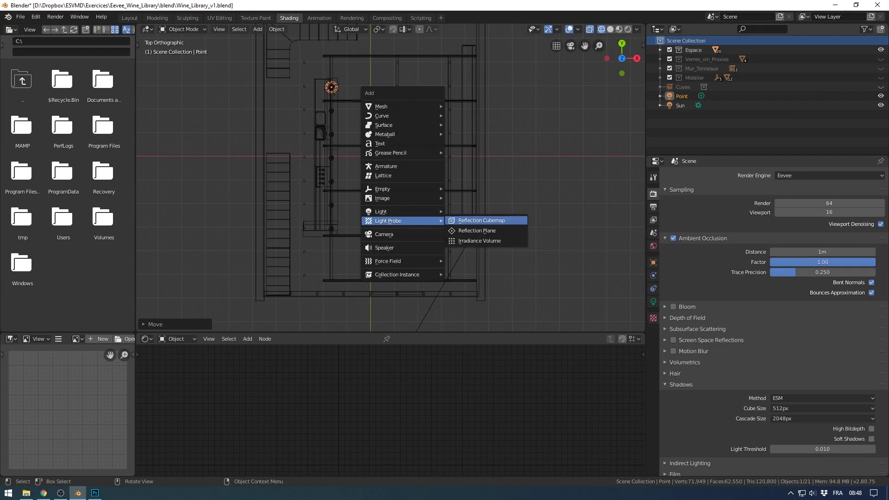
{"action": "left_click", "coordinate": [479, 241]}
Move the irradiance volume to the centre of the room and scale it up uniformly to the room's width.
{"action": "middle_click_drag", "start_coordinate": [399, 156], "coordinate": [420, 226], "text": "shift"}
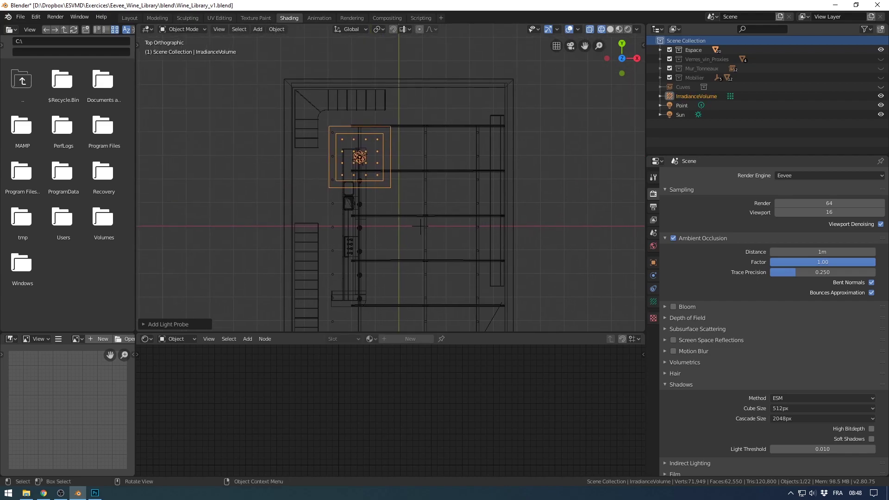
{"action": "scroll", "coordinate": [391, 177], "scroll_direction": "down", "scroll_amount": 2}
{"action": "left_click", "coordinate": [427, 202]}
{"action": "key", "text": "s"}
{"action": "key", "text": "x"}
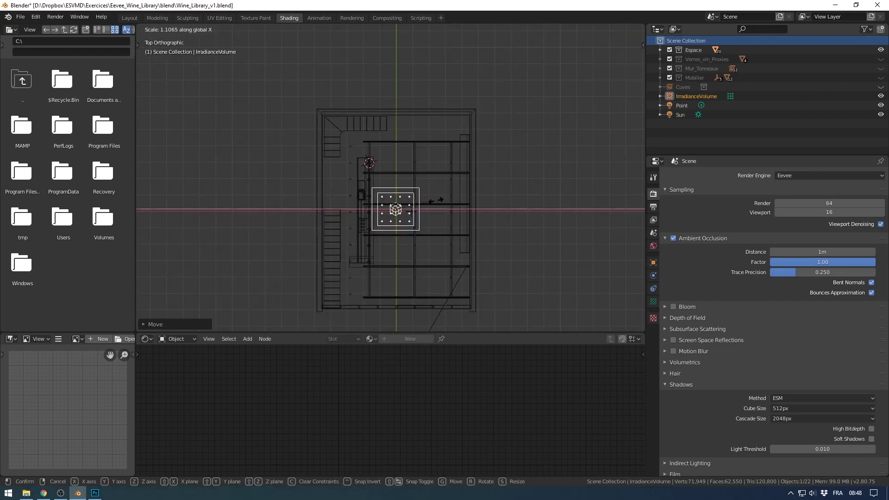
{"action": "right_click", "coordinate": [513, 179]}
{"action": "key", "text": "s"}
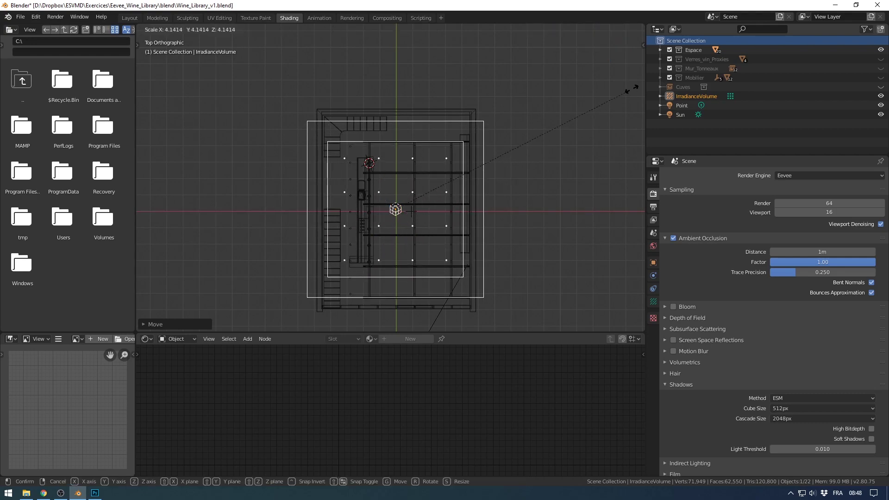
{"action": "left_click", "coordinate": [146, 71]}
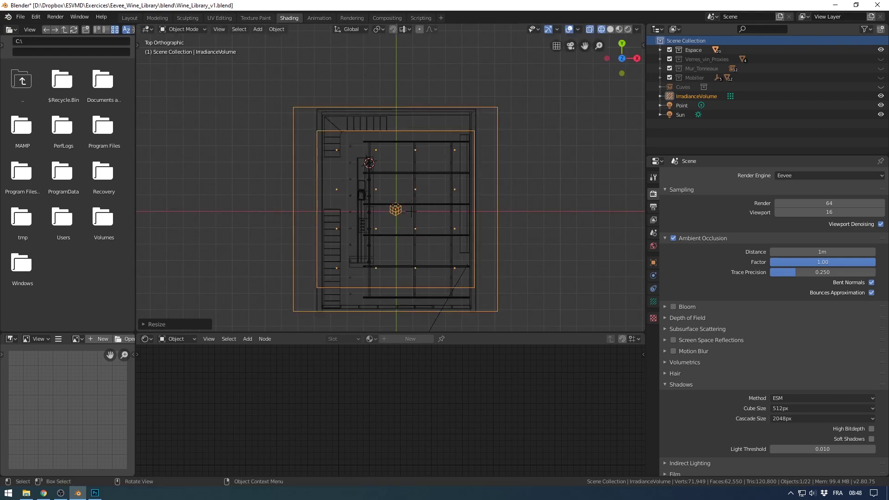
Align the irradiance volume with the room along X and stretch it along Y to cover the room's full depth.
{"action": "key", "text": "g"}
{"action": "key", "text": "x"}
{"action": "left_click", "coordinate": [466, 145]}
{"action": "key", "text": "s"}
{"action": "key", "text": "y"}
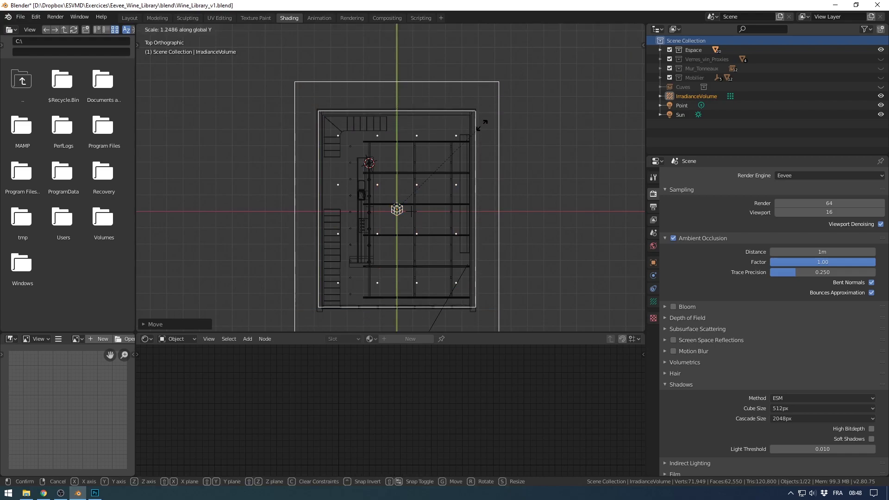
{"action": "left_click", "coordinate": [482, 122]}
{"action": "key", "text": "g"}
{"action": "left_click", "coordinate": [411, 211]}
In the front view, scale and move the irradiance volume along Z so it fits the room's height.
{"action": "key", "text": "KP_1"}
{"action": "key", "text": "KP_5"}
{"action": "key", "text": "KP_5"}
{"action": "key", "text": "KP_5"}
{"action": "key", "text": "KP_5"}
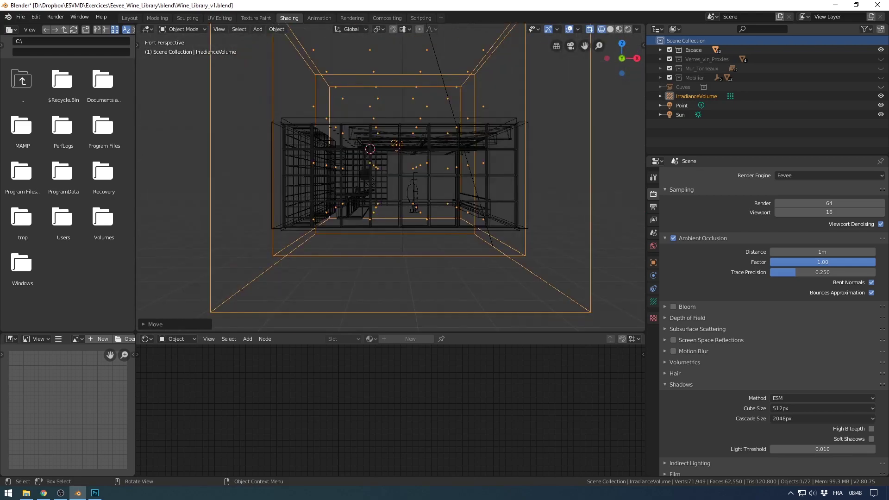
{"action": "scroll", "coordinate": [481, 110], "scroll_direction": "down", "scroll_amount": 3}
{"action": "key", "text": "s"}
{"action": "key", "text": "z"}
{"action": "key", "text": "Return"}
{"action": "key", "text": "g"}
{"action": "key", "text": "z"}
{"action": "key", "text": "Return"}
{"action": "scroll", "coordinate": [506, 120], "scroll_direction": "up", "scroll_amount": 3}
{"action": "key", "text": "s"}
{"action": "key", "text": "z"}
{"action": "key", "text": "Return"}
{"action": "key", "text": "g"}
{"action": "key", "text": "z"}
{"action": "key", "text": "Return"}
{"action": "scroll", "coordinate": [395, 176], "scroll_direction": "up", "scroll_amount": 3}
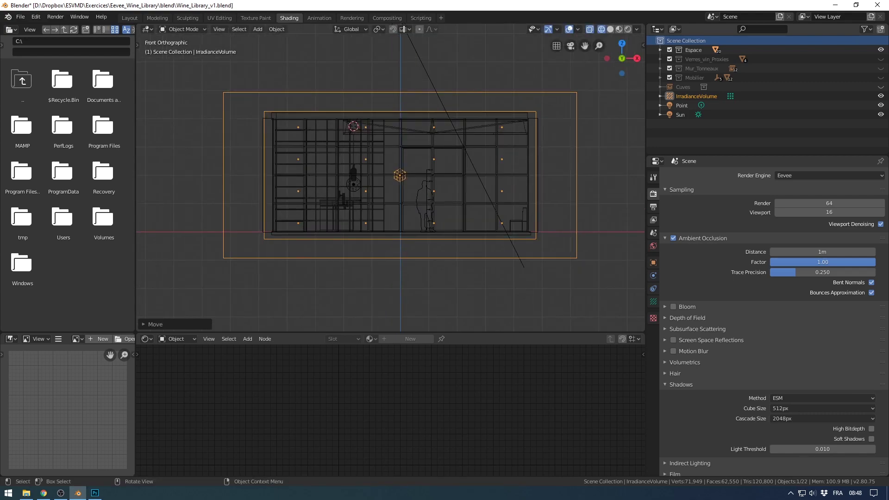
Set the irradiance volume's probe resolution to 4 in X, 6 in Y and 3 in Z.
{"action": "left_click", "coordinate": [653, 301]}
{"action": "left_click", "coordinate": [773, 234]}
{"action": "left_click", "coordinate": [872, 234]}
{"action": "left_click", "coordinate": [871, 234]}
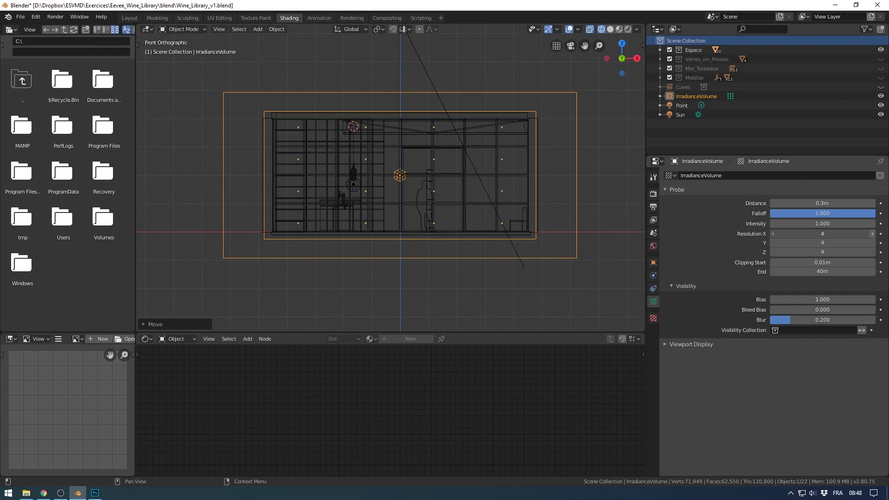
{"action": "left_click", "coordinate": [872, 234]}
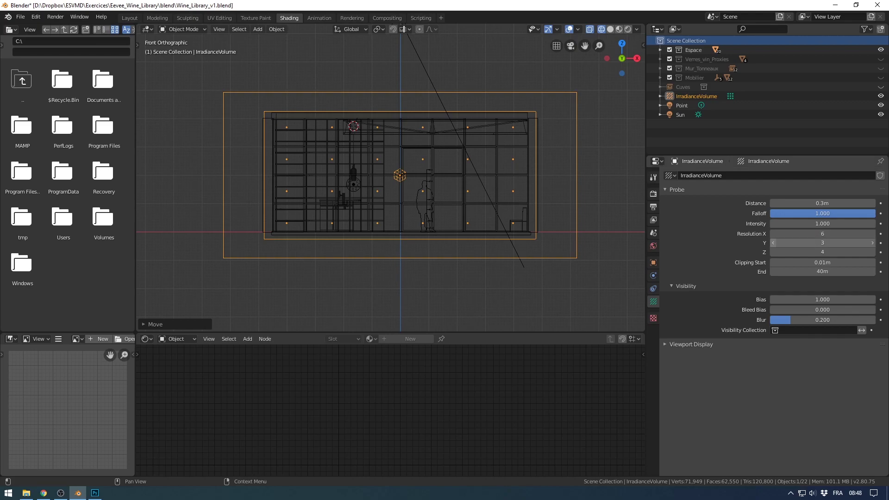
{"action": "left_click", "coordinate": [872, 242]}
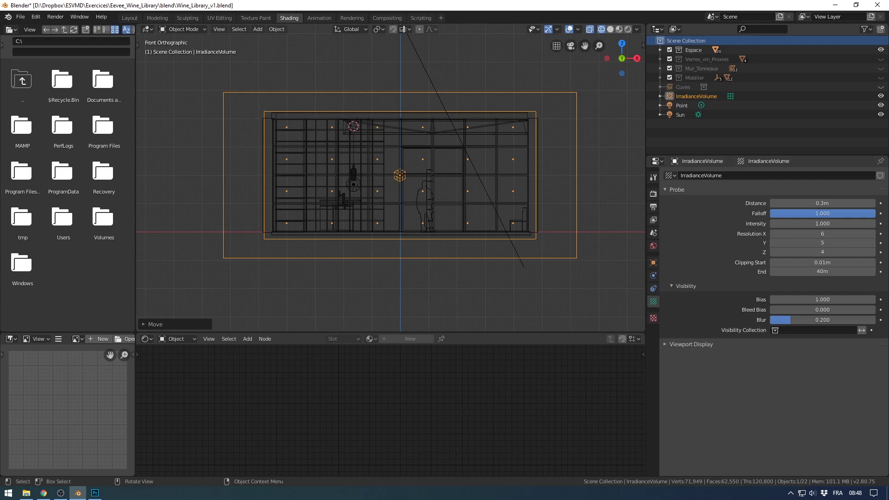
{"action": "key", "text": "KP_7"}
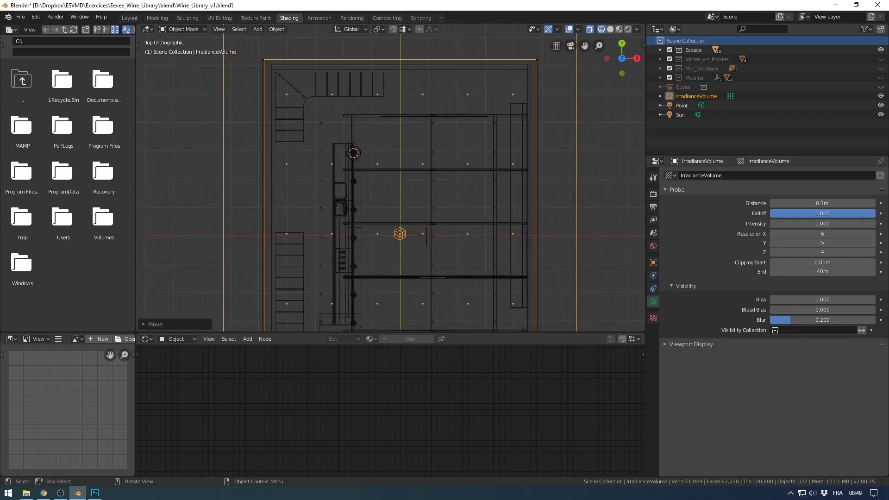
{"action": "left_click", "coordinate": [872, 251]}
{"action": "left_click", "coordinate": [773, 253]}
{"action": "left_click", "coordinate": [773, 253]}
{"action": "left_click", "coordinate": [773, 243]}
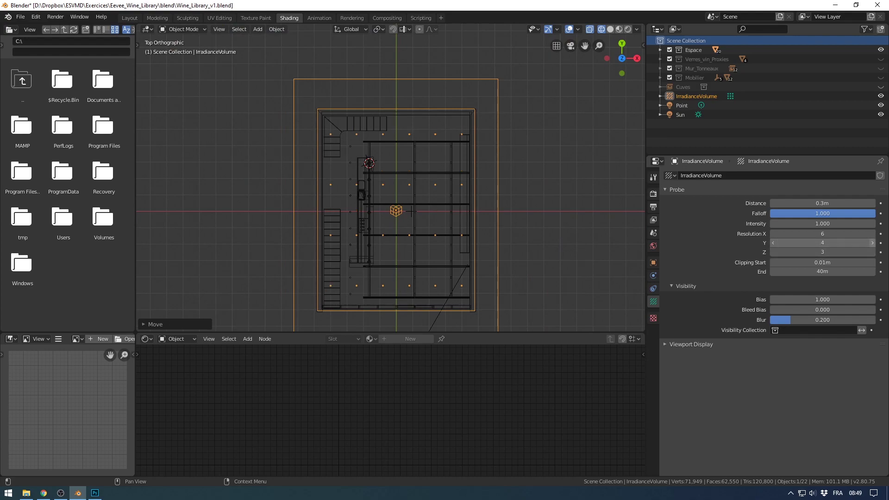
{"action": "left_click", "coordinate": [871, 242]}
{"action": "left_click", "coordinate": [773, 234]}
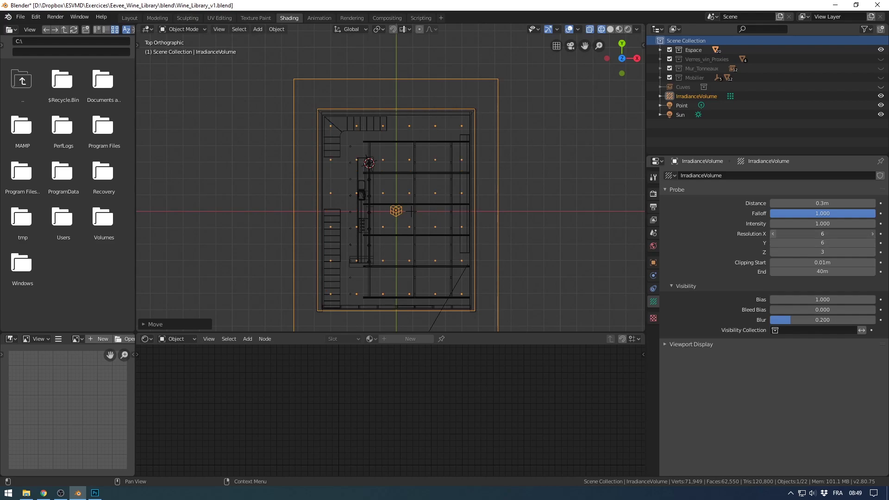
{"action": "left_click", "coordinate": [773, 234]}
{"action": "key", "text": "KP_1"}
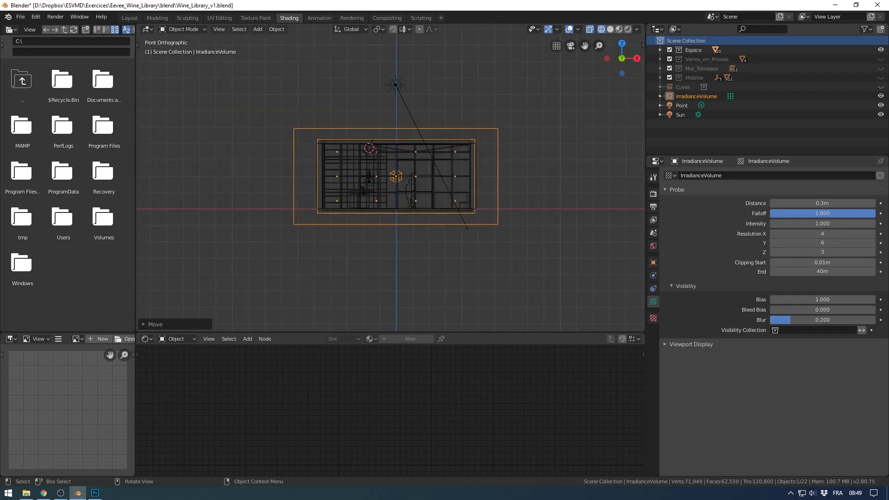
Switch the viewport from wireframe to rendered shading and hide the green Point light.
{"action": "scroll", "coordinate": [396, 185], "scroll_direction": "up", "scroll_amount": 2}
{"action": "scroll", "coordinate": [395, 186], "scroll_direction": "up", "scroll_amount": 5}
{"action": "middle_click_drag", "start_coordinate": [395, 185], "coordinate": [431, 181]}
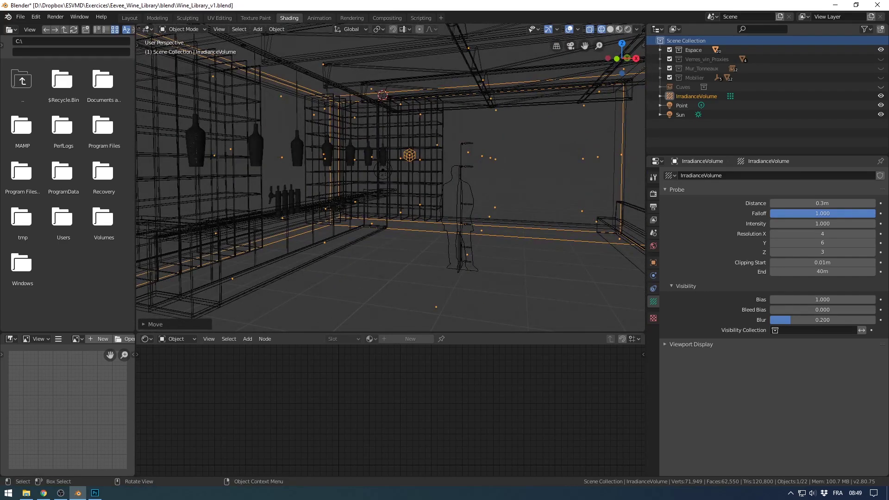
{"action": "key", "text": "z"}
{"action": "left_click", "coordinate": [553, 167]}
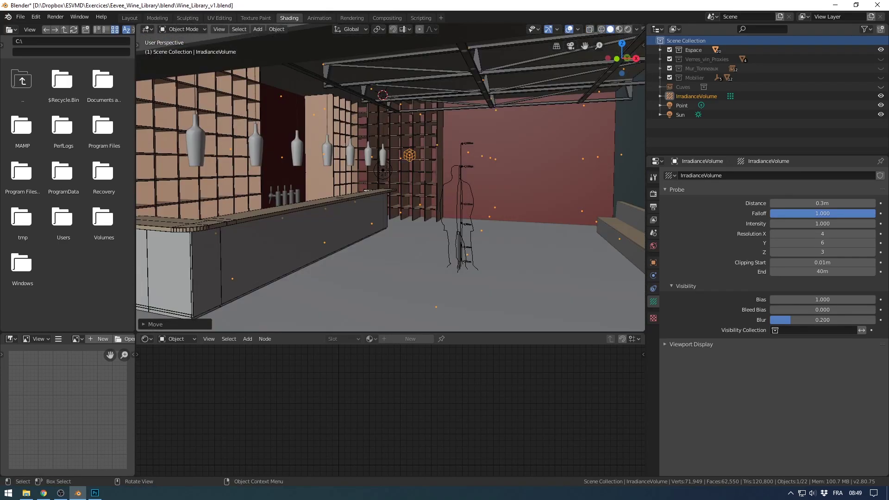
{"action": "scroll", "coordinate": [553, 166], "scroll_direction": "down", "scroll_amount": 3}
{"action": "left_click", "coordinate": [628, 29]}
{"action": "mouse_move", "coordinate": [550, 139]}
{"action": "middle_mouse_down"}
{"action": "mouse_move", "coordinate": [574, 141]}
{"action": "mouse_move", "coordinate": [558, 139]}
{"action": "middle_mouse_up"}
{"action": "left_click", "coordinate": [653, 193]}
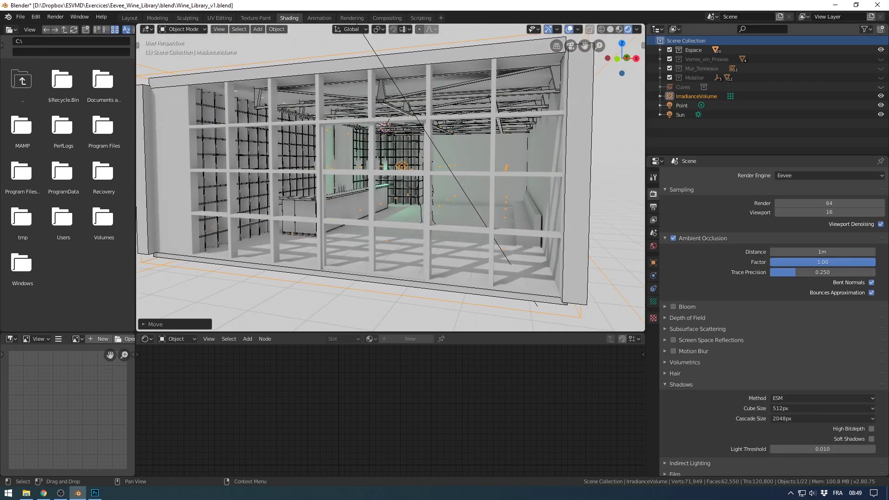
{"action": "left_click", "coordinate": [880, 105]}
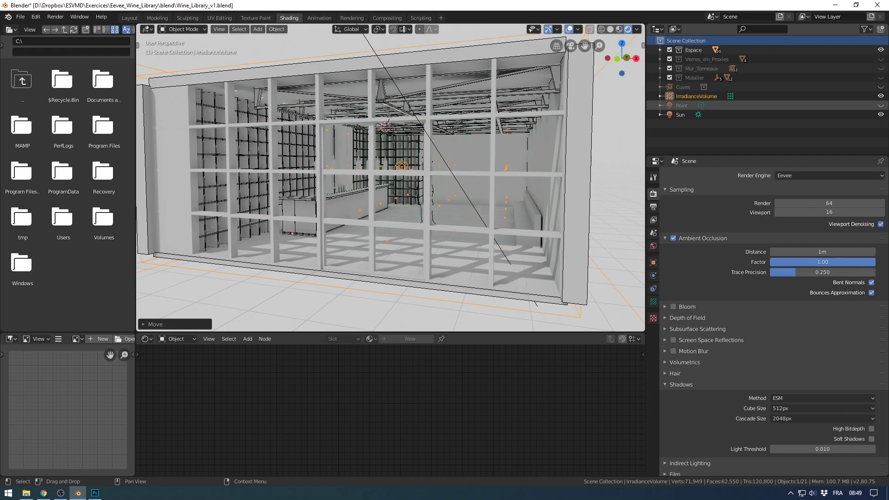
In the render settings' Indirect Lighting section, set the cubemap size to 256px and bake the indirect lighting.
{"action": "left_click", "coordinate": [653, 207]}
{"action": "left_click", "coordinate": [653, 220]}
{"action": "left_click", "coordinate": [653, 207]}
{"action": "scroll", "coordinate": [391, 178], "scroll_direction": "up", "scroll_amount": 2}
{"action": "middle_click_drag", "start_coordinate": [390, 177], "coordinate": [390, 185]}
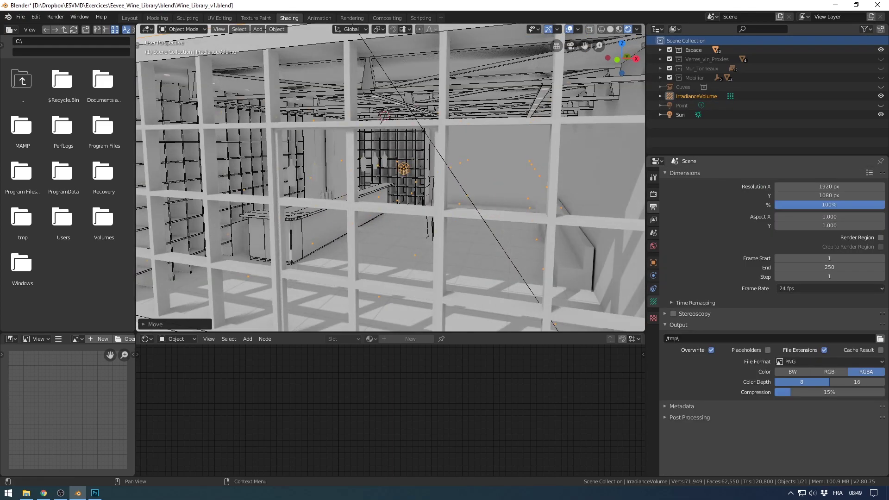
{"action": "left_click", "coordinate": [653, 301]}
{"action": "middle_click_drag", "start_coordinate": [486, 199], "coordinate": [500, 197]}
{"action": "left_click", "coordinate": [653, 194]}
{"action": "scroll", "coordinate": [772, 324], "scroll_direction": "down", "scroll_amount": 2}
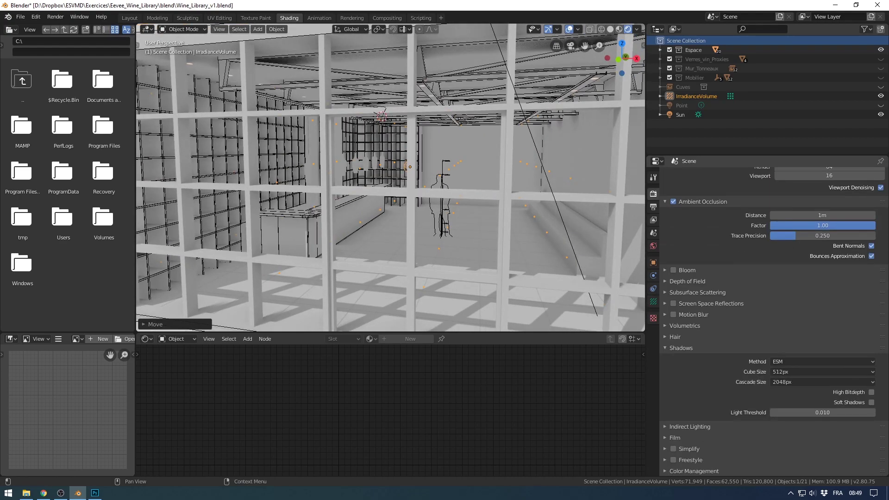
{"action": "left_click", "coordinate": [690, 426]}
{"action": "scroll", "coordinate": [750, 391], "scroll_direction": "down", "scroll_amount": 3}
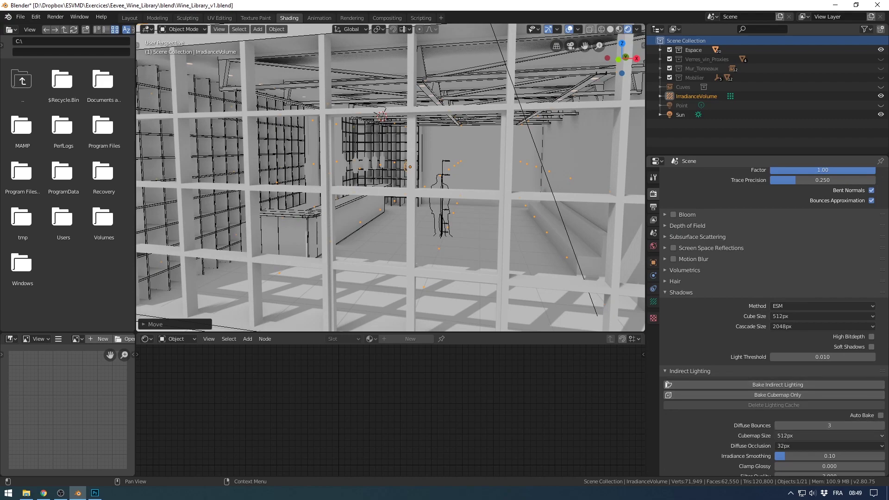
{"action": "left_click", "coordinate": [828, 435]}
{"action": "left_click", "coordinate": [828, 405]}
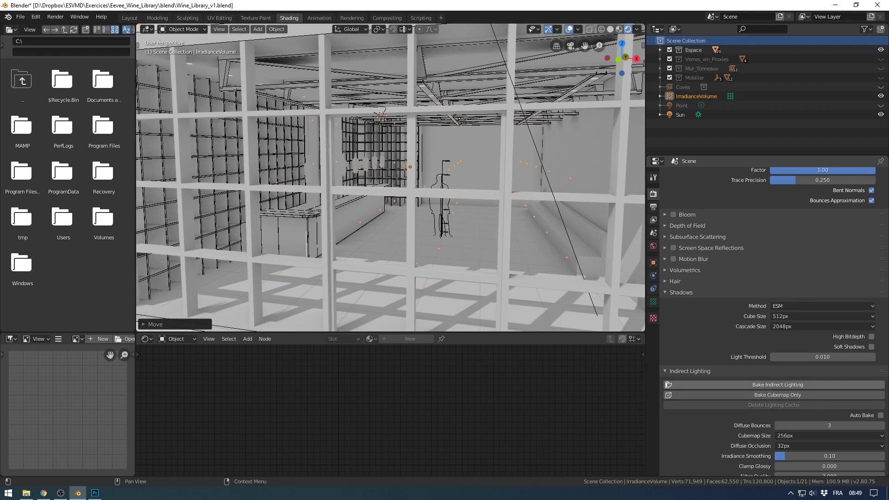
{"action": "left_click", "coordinate": [777, 384]}
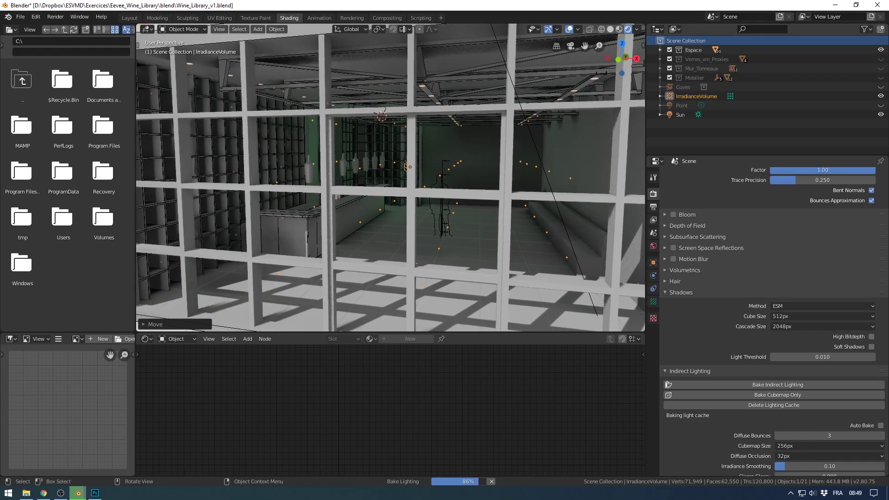
Show the viewport-disable and render-disable toggle columns in the Outliner through its filter options.
{"action": "left_click", "coordinate": [864, 29]}
{"action": "left_click", "coordinate": [818, 58]}
{"action": "left_click", "coordinate": [828, 59]}
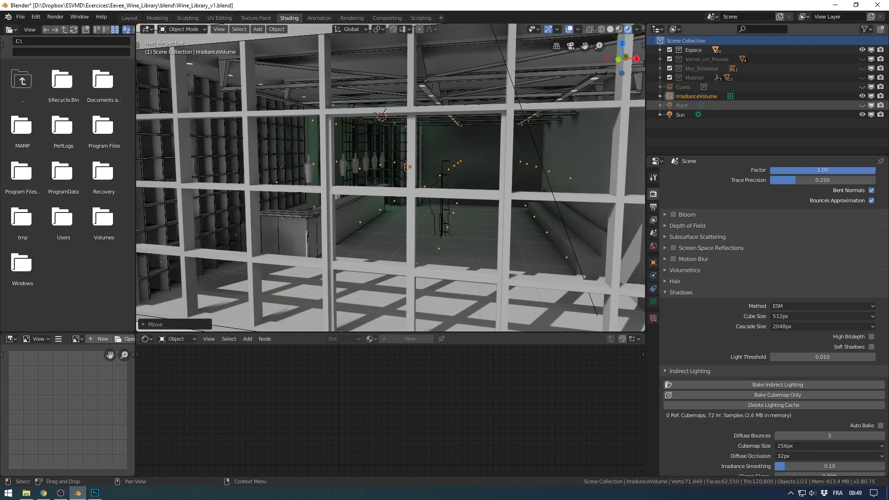
Make the green Point light visible again and set its power to 50 W.
{"action": "scroll", "coordinate": [390, 178], "scroll_direction": "up", "scroll_amount": 2}
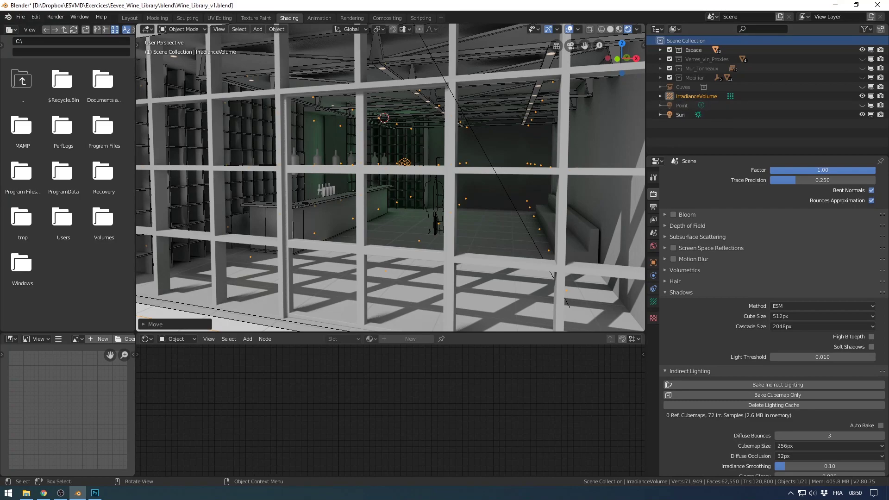
{"action": "scroll", "coordinate": [390, 178], "scroll_direction": "up", "scroll_amount": 6}
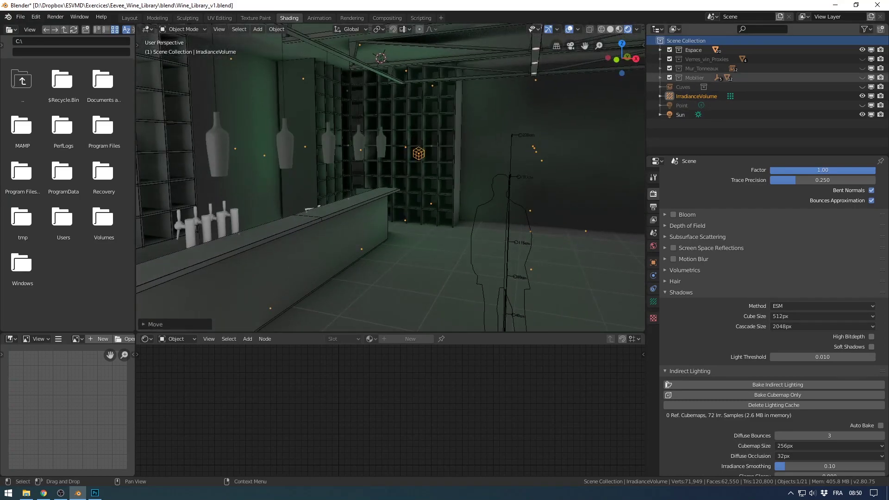
{"action": "left_click", "coordinate": [862, 105]}
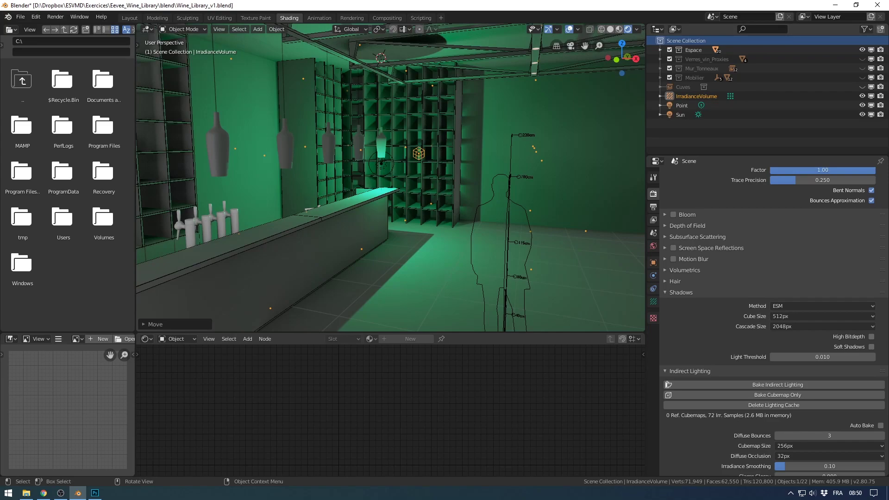
{"action": "left_click", "coordinate": [381, 164]}
{"action": "scroll", "coordinate": [722, 319], "scroll_direction": "down", "scroll_amount": 2}
{"action": "left_click", "coordinate": [653, 301]}
{"action": "left_click_drag", "start_coordinate": [822, 236], "coordinate": [807, 236]}
{"action": "double_click", "coordinate": [808, 236]}
{"action": "type", "text": "50"}
{"action": "key", "text": "Return"}
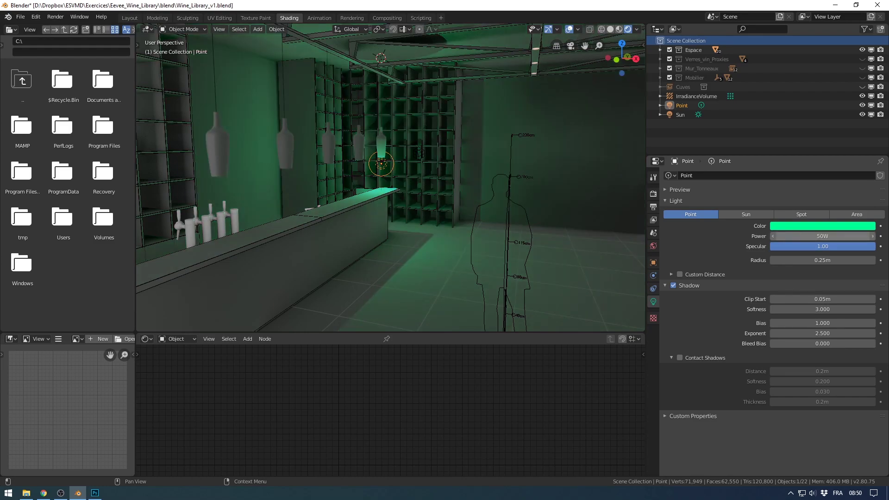
Move the Point light around the bar area and place it near the far pendant lamps.
{"action": "scroll", "coordinate": [390, 177], "scroll_direction": "down", "scroll_amount": 5}
{"action": "key", "text": "g"}
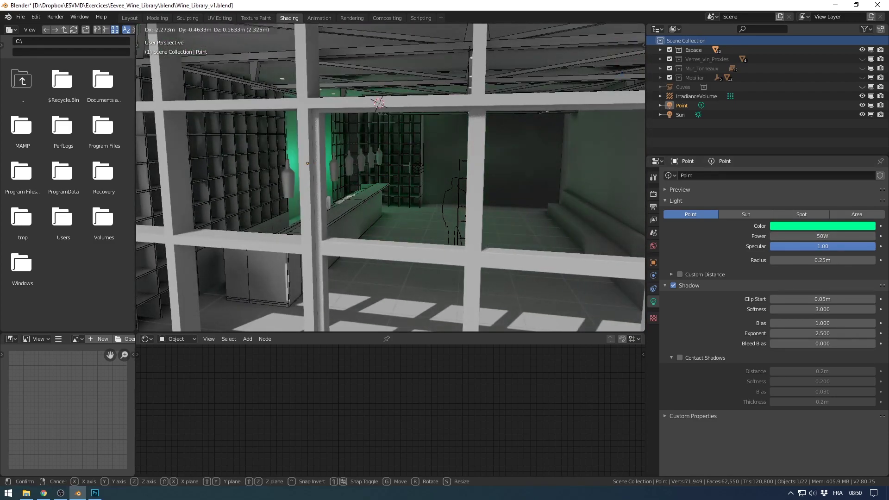
{"action": "key", "text": "Return"}
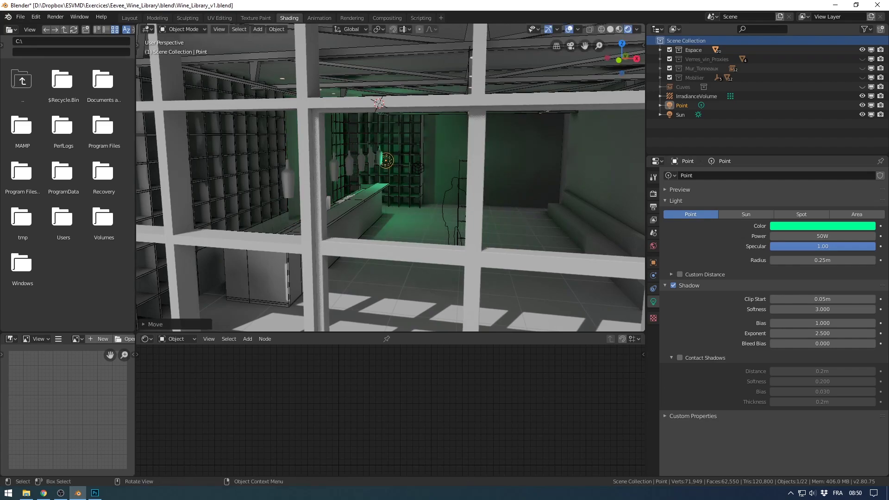
Turn off the viewport overlays and examine the baked lighting from inside and outside the room.
{"action": "scroll", "coordinate": [390, 177], "scroll_direction": "up", "scroll_amount": 5}
{"action": "middle_click_drag", "start_coordinate": [391, 178], "coordinate": [420, 207]}
{"action": "key", "text": "shift+alt+z"}
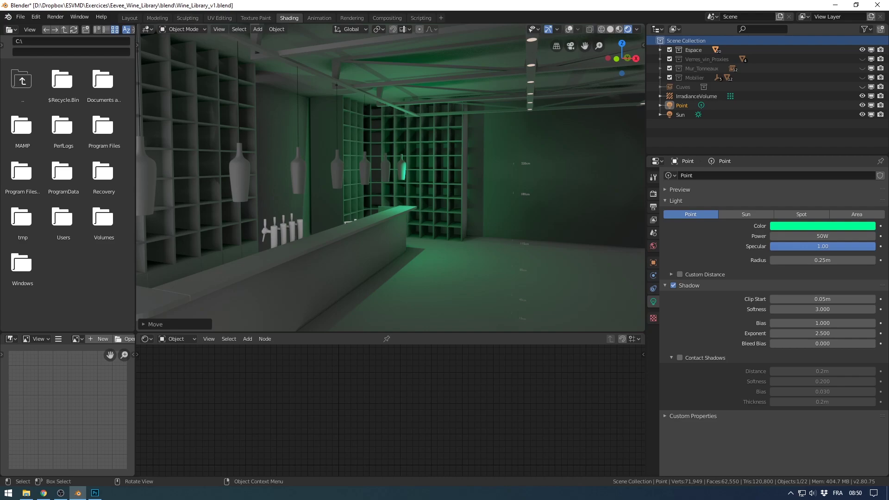
{"action": "scroll", "coordinate": [393, 185], "scroll_direction": "down", "scroll_amount": 4}
{"action": "mouse_move", "coordinate": [394, 186]}
{"action": "middle_mouse_down"}
{"action": "mouse_move", "coordinate": [405, 186]}
{"action": "mouse_move", "coordinate": [389, 184]}
{"action": "mouse_move", "coordinate": [398, 180]}
{"action": "middle_mouse_up"}
{"action": "scroll", "coordinate": [404, 186], "scroll_direction": "down", "scroll_amount": 3}
{"action": "scroll", "coordinate": [398, 180], "scroll_direction": "up", "scroll_amount": 4}
{"action": "scroll", "coordinate": [398, 180], "scroll_direction": "down", "scroll_amount": 2}
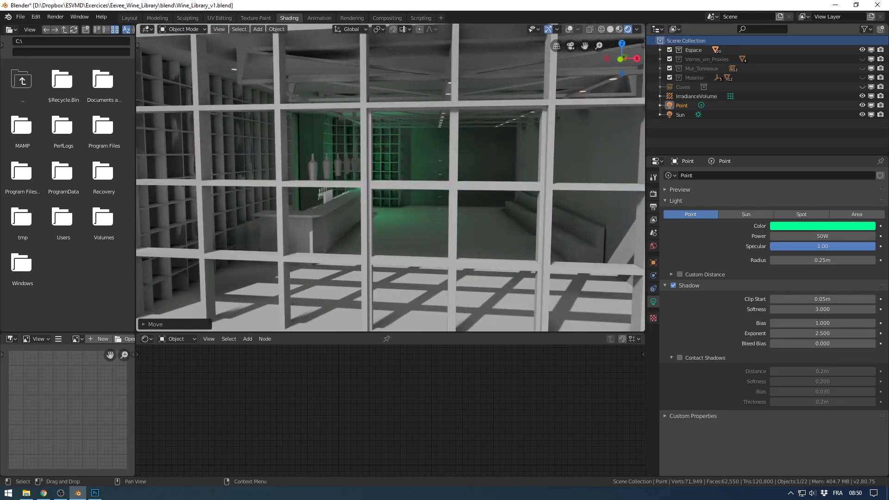
Delete the green Point light from the scene.
{"action": "left_click", "coordinate": [697, 95]}
{"action": "scroll", "coordinate": [389, 185], "scroll_direction": "down", "scroll_amount": 3}
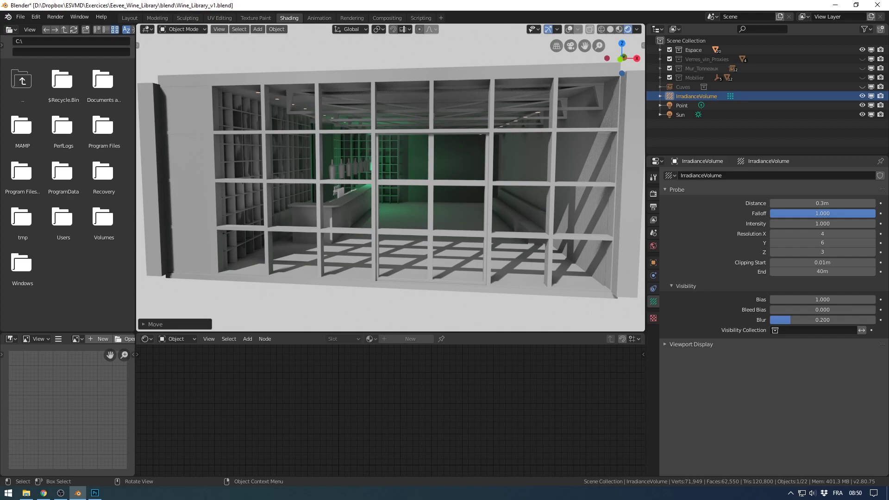
{"action": "middle_click_drag", "start_coordinate": [398, 180], "coordinate": [385, 187]}
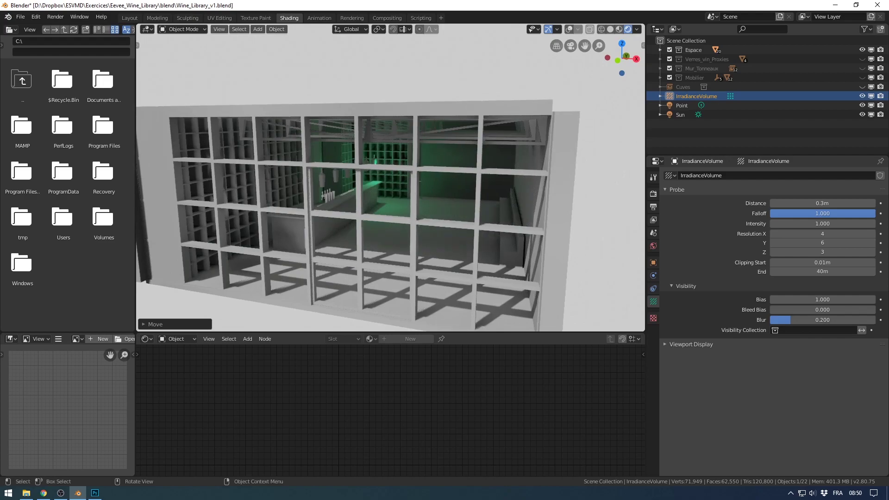
{"action": "left_click", "coordinate": [682, 105]}
{"action": "key", "text": "Delete"}
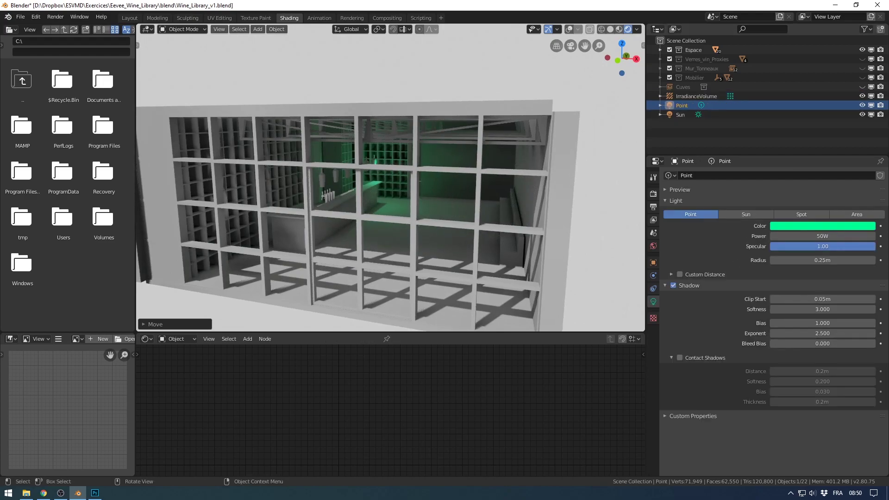
Examine the baked bounce lighting on the walls and floor through the glazed façade without the Point light.
{"action": "mouse_move", "coordinate": [389, 185]}
{"action": "middle_mouse_down"}
{"action": "mouse_move", "coordinate": [408, 184]}
{"action": "mouse_move", "coordinate": [372, 185]}
{"action": "middle_mouse_up"}
{"action": "left_click", "coordinate": [696, 96]}
{"action": "left_click", "coordinate": [567, 185]}
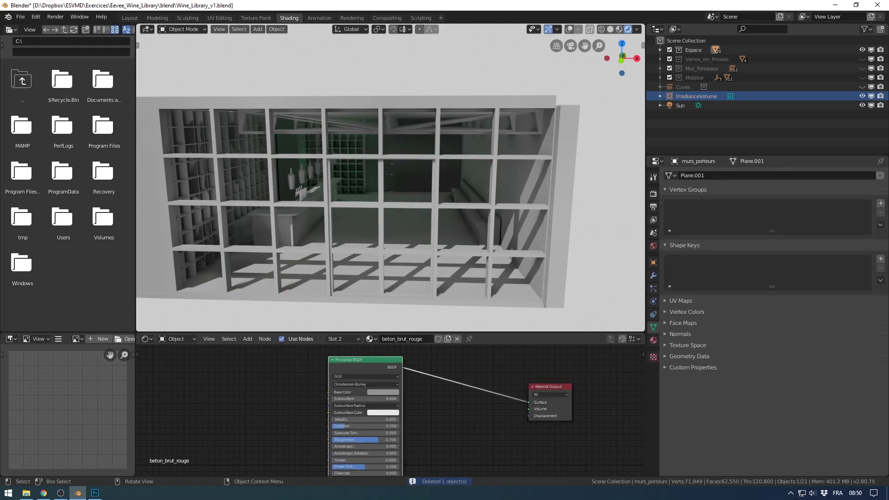
{"action": "left_click", "coordinate": [407, 268]}
{"action": "scroll", "coordinate": [407, 269], "scroll_direction": "up", "scroll_amount": 1}
{"action": "scroll", "coordinate": [407, 269], "scroll_direction": "down", "scroll_amount": 1}
{"action": "mouse_move", "coordinate": [389, 222]}
{"action": "middle_mouse_down", "text": "shift"}
{"action": "mouse_move", "coordinate": [415, 222]}
{"action": "mouse_move", "coordinate": [405, 222]}
{"action": "middle_mouse_up", "text": "shift"}
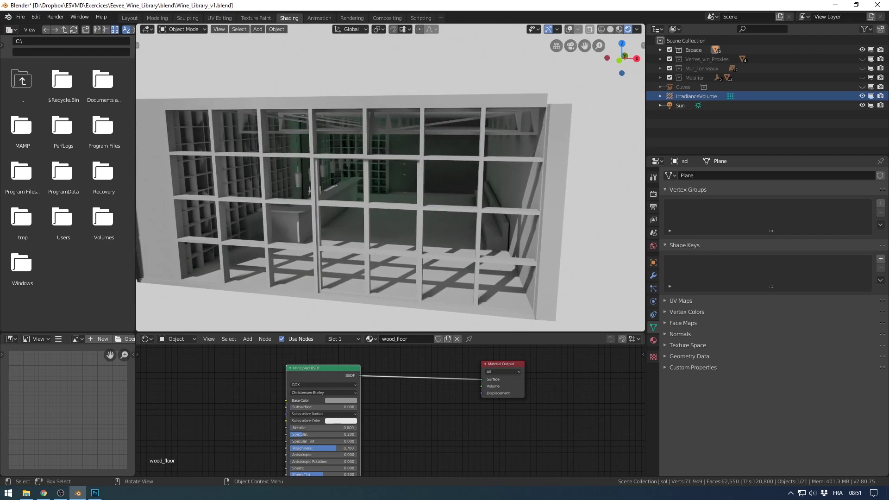
{"action": "middle_click_drag", "start_coordinate": [404, 223], "coordinate": [464, 209]}
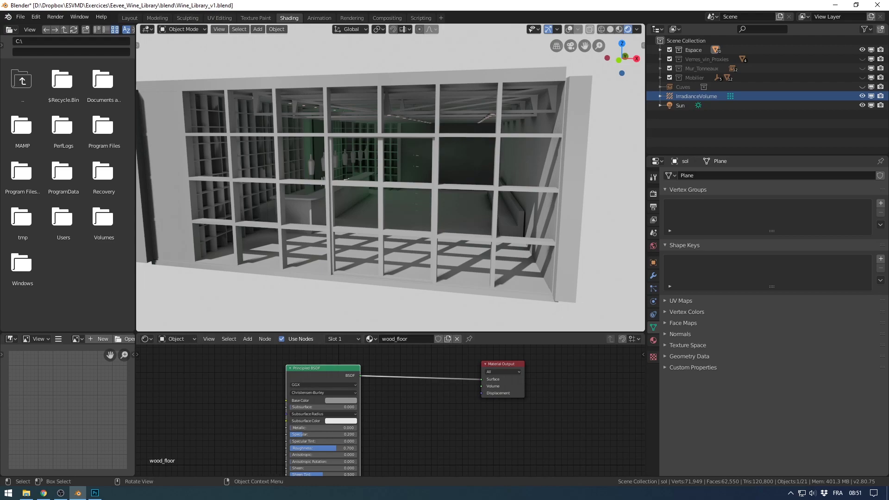
Switch the render engine to Cycles and compare the room's lighting through the façade, checking the view layer pass settings.
{"action": "left_click", "coordinate": [653, 194]}
{"action": "left_click", "coordinate": [653, 207]}
{"action": "left_click", "coordinate": [653, 194]}
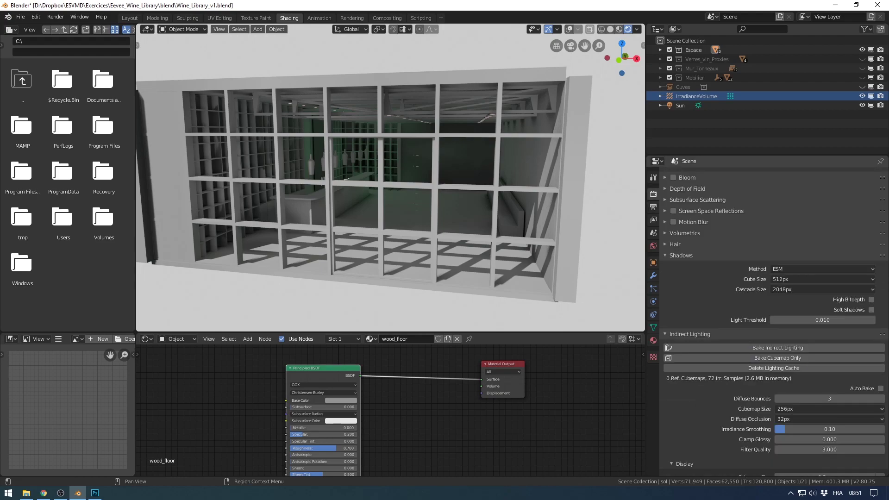
{"action": "scroll", "coordinate": [768, 319], "scroll_direction": "up", "scroll_amount": 5}
{"action": "scroll", "coordinate": [773, 319], "scroll_direction": "up", "scroll_amount": 2}
{"action": "left_click", "coordinate": [828, 175]}
{"action": "left_click", "coordinate": [828, 206]}
{"action": "left_click", "coordinate": [653, 220]}
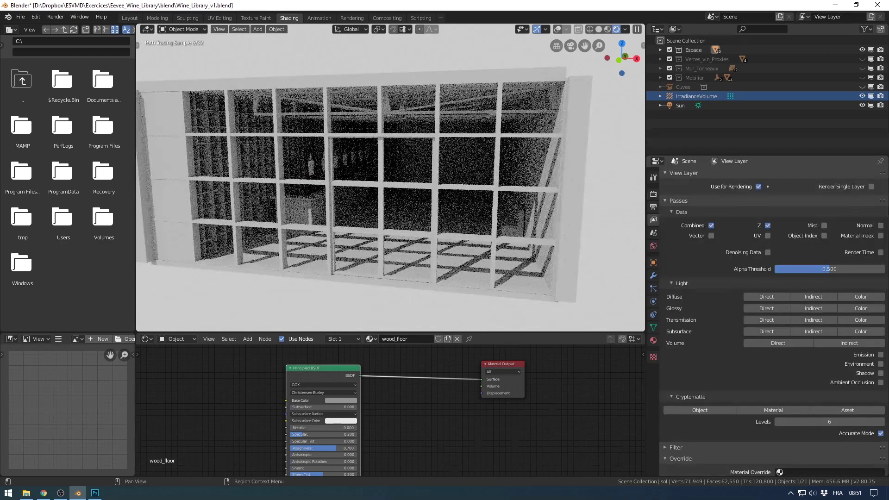
{"action": "scroll", "coordinate": [773, 322], "scroll_direction": "down", "scroll_amount": 2}
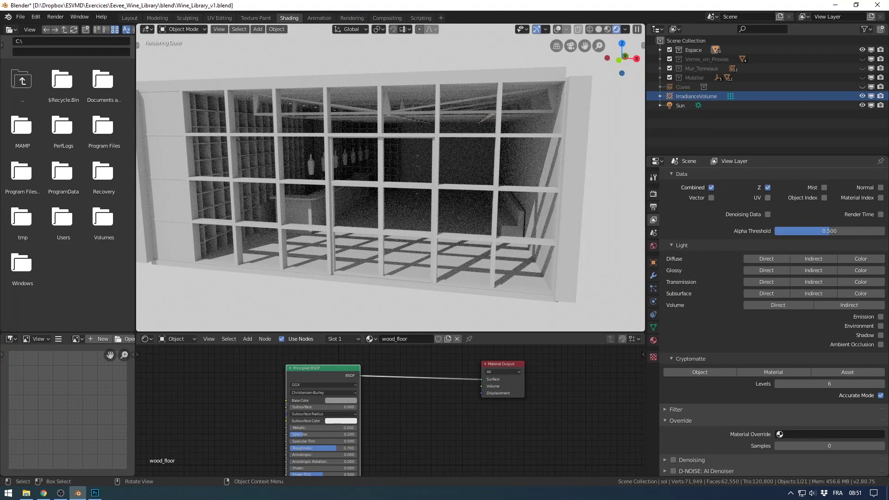
{"action": "scroll", "coordinate": [773, 322], "scroll_direction": "up", "scroll_amount": 2}
Return the render engine to Eevee and move the wood_floor Principled BSDF node closer to the Material Output node.
{"action": "left_click", "coordinate": [653, 193]}
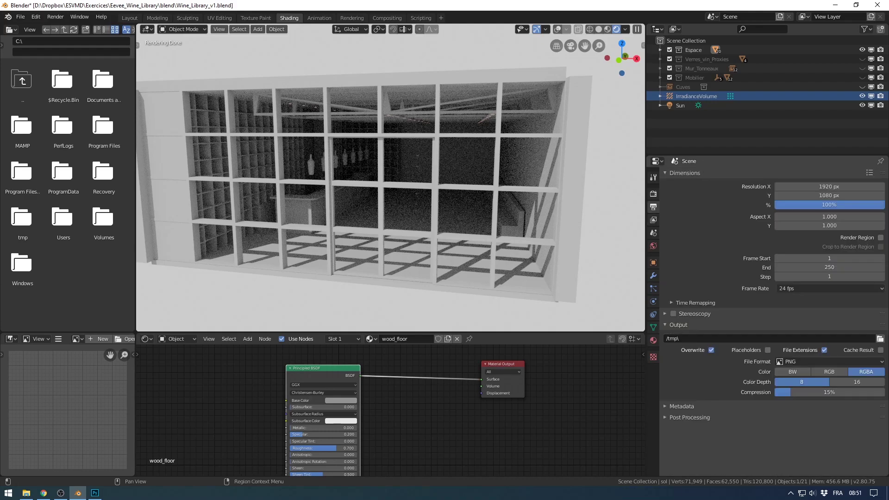
{"action": "left_click", "coordinate": [828, 175]}
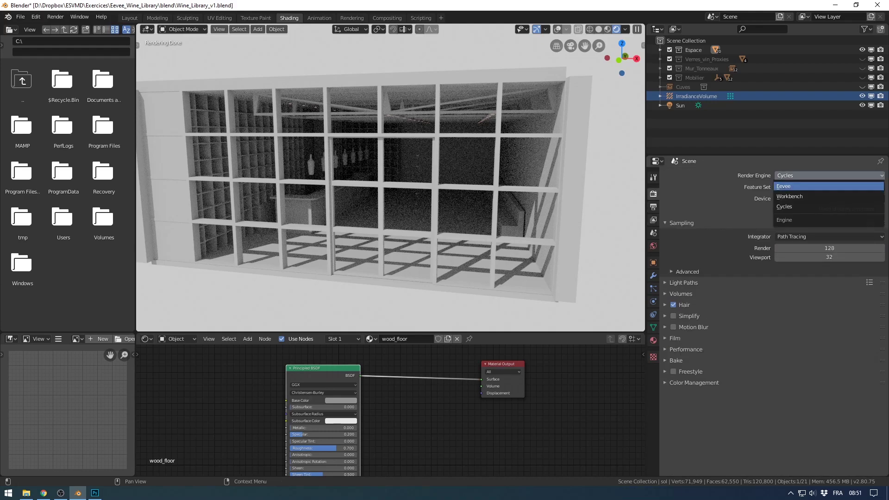
{"action": "left_click", "coordinate": [796, 186]}
{"action": "left_click_drag", "start_coordinate": [324, 368], "coordinate": [357, 364]}
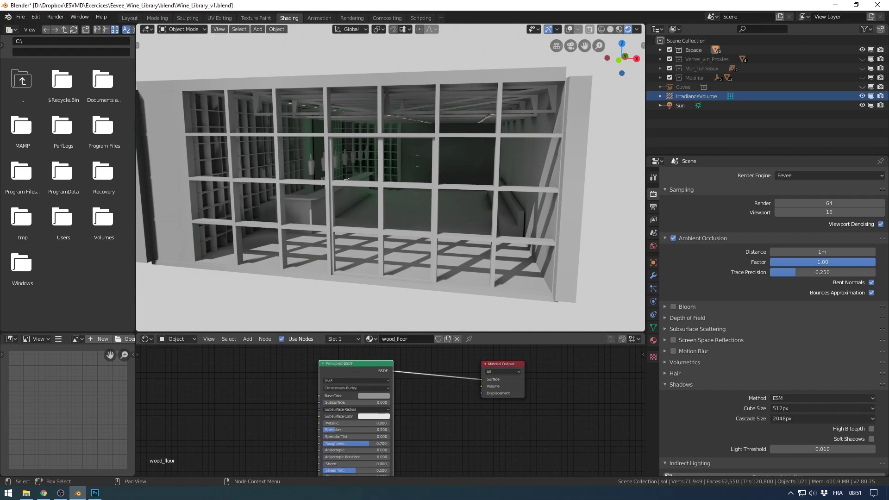
{"action": "scroll", "coordinate": [585, 365], "scroll_direction": "down", "scroll_amount": 1}
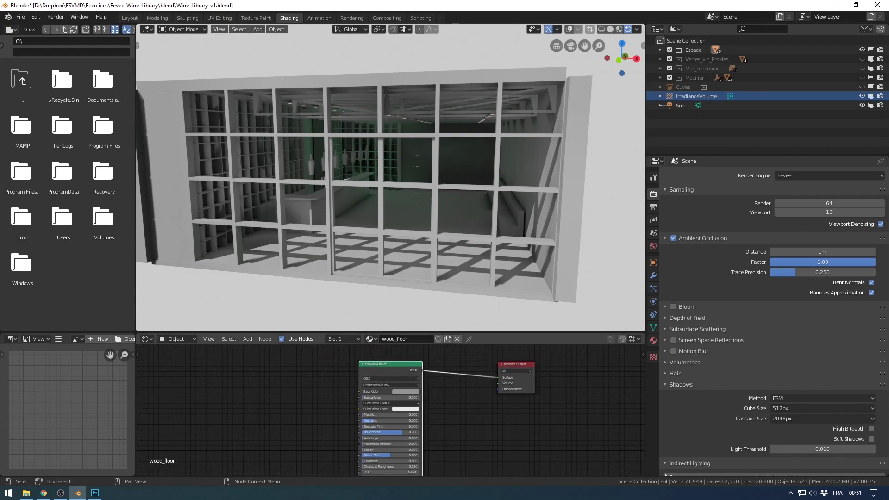
Delete the baked lighting cache and view the façade and interior without the indirect lighting.
{"action": "middle_click_drag", "start_coordinate": [370, 185], "coordinate": [393, 187]}
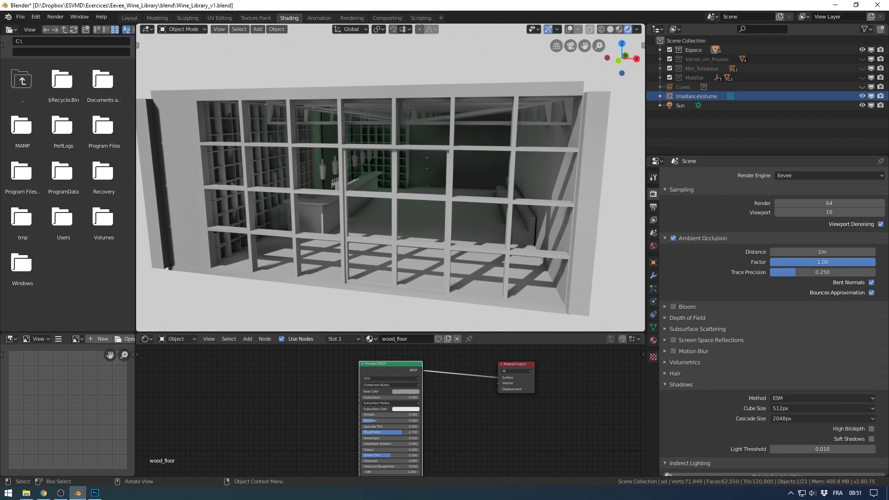
{"action": "scroll", "coordinate": [390, 180], "scroll_direction": "up", "scroll_amount": 3}
{"action": "scroll", "coordinate": [390, 177], "scroll_direction": "down", "scroll_amount": 6}
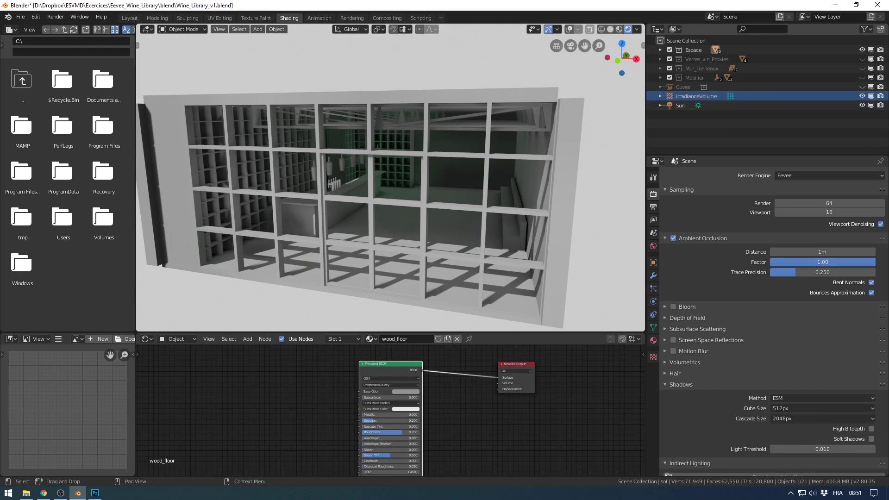
{"action": "left_click", "coordinate": [653, 177]}
{"action": "left_click", "coordinate": [653, 194]}
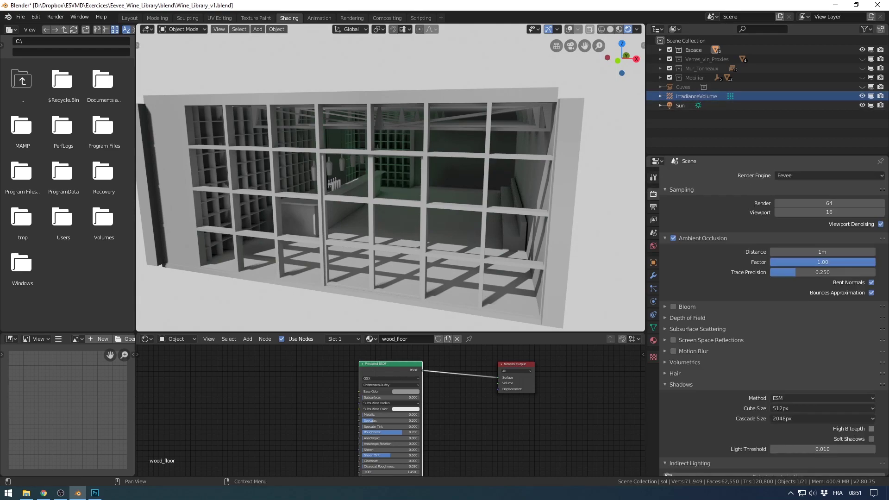
{"action": "scroll", "coordinate": [768, 324], "scroll_direction": "down", "scroll_amount": 10}
{"action": "mouse_move", "coordinate": [393, 185]}
{"action": "middle_mouse_down"}
{"action": "mouse_move", "coordinate": [359, 183]}
{"action": "mouse_move", "coordinate": [394, 183]}
{"action": "mouse_move", "coordinate": [393, 195]}
{"action": "middle_mouse_up"}
{"action": "scroll", "coordinate": [371, 183], "scroll_direction": "up", "scroll_amount": 5}
{"action": "scroll", "coordinate": [390, 178], "scroll_direction": "down", "scroll_amount": 8}
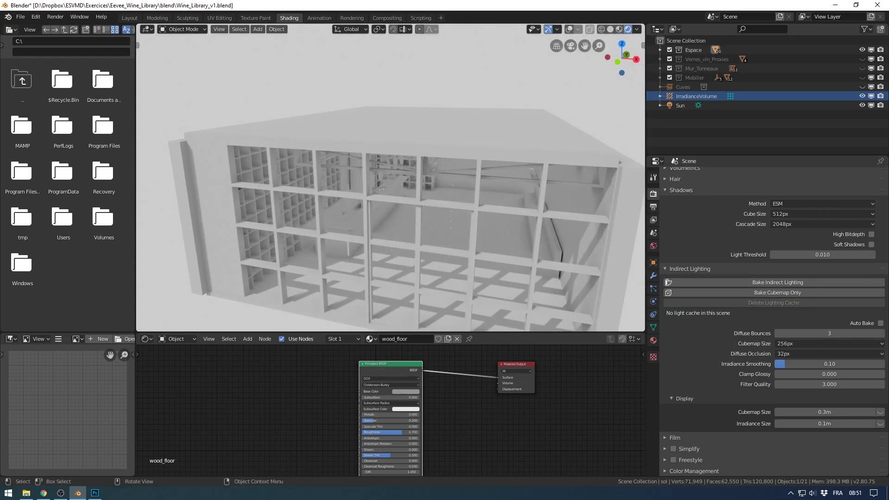
Switch to Photoshop to check the Eevee setup checklist, and return to Blender.
{"action": "left_click", "coordinate": [94, 493]}
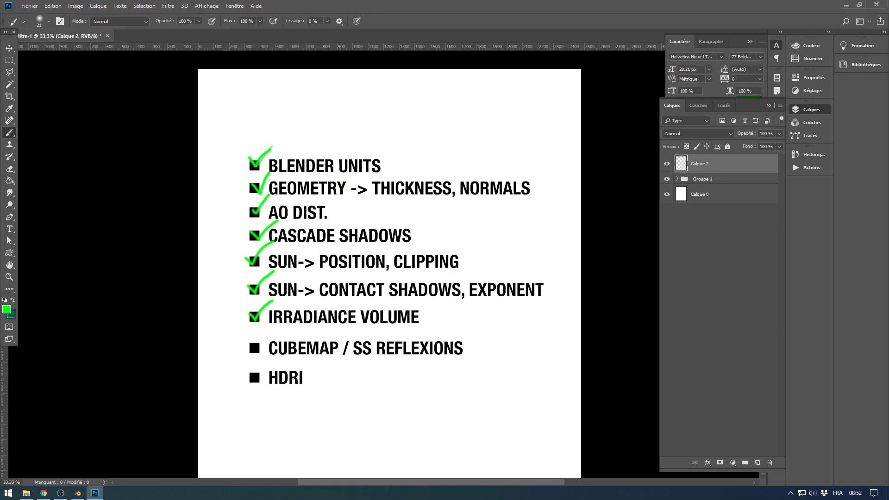
{"action": "left_click", "coordinate": [78, 493]}
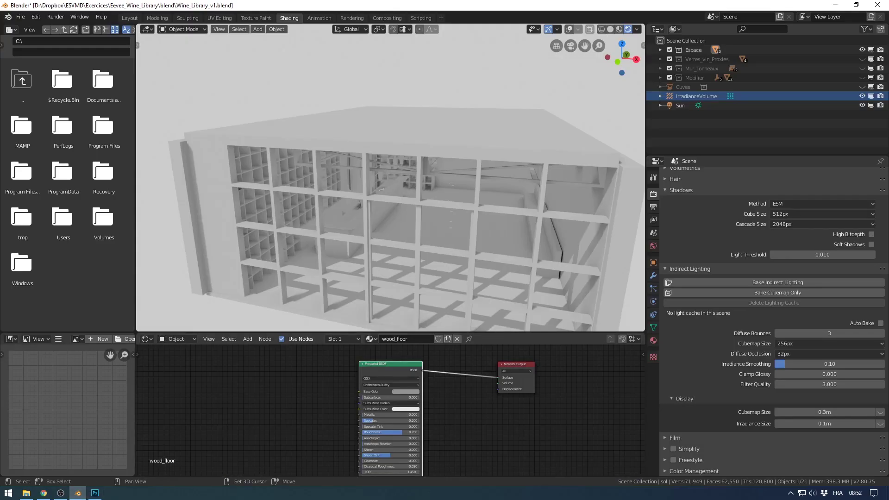
Turn on the viewport overlays and set the wood_floor material's Roughness to 0.000.
{"action": "left_click", "coordinate": [569, 28]}
{"action": "left_click", "coordinate": [569, 28]}
{"action": "left_click", "coordinate": [569, 28]}
{"action": "left_click", "coordinate": [653, 245]}
{"action": "middle_click_drag", "start_coordinate": [547, 231], "coordinate": [552, 223]}
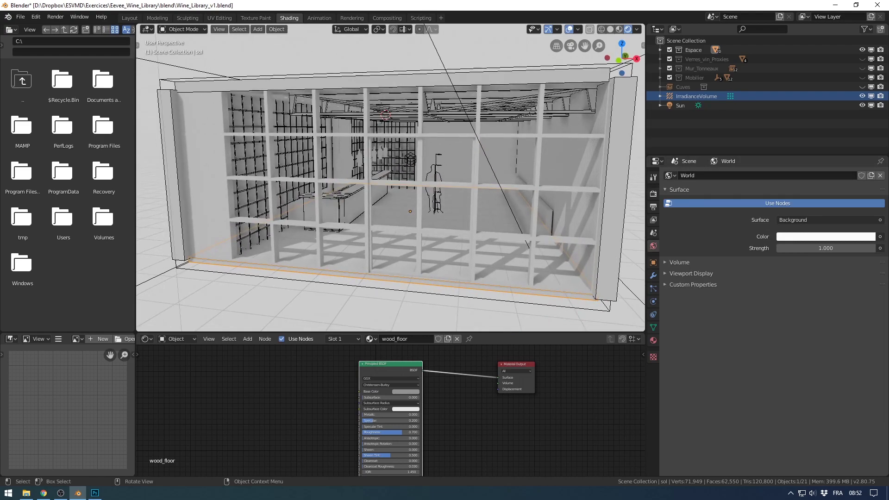
{"action": "left_click", "coordinate": [534, 222]}
{"action": "left_click", "coordinate": [446, 254]}
{"action": "scroll", "coordinate": [391, 407], "scroll_direction": "up", "scroll_amount": 6}
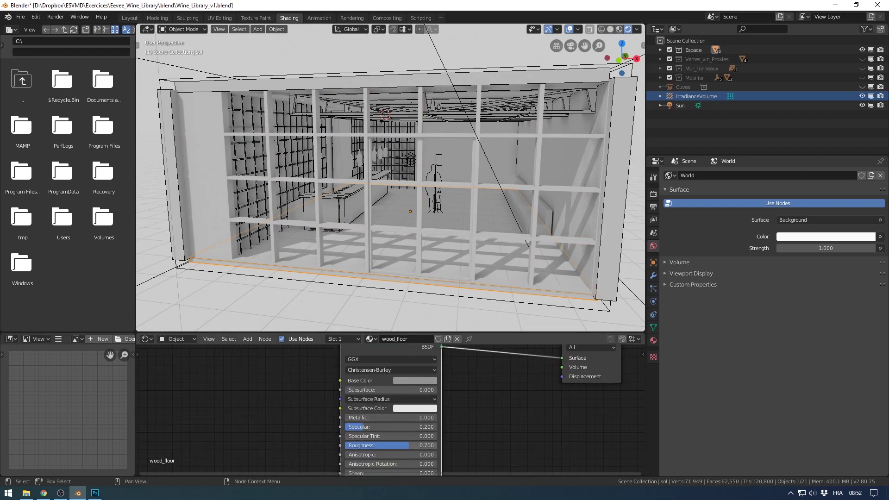
{"action": "left_click_drag", "start_coordinate": [404, 446], "coordinate": [337, 445]}
Enable Screen Space Reflections in the Eevee render settings and view the floor reflections up close.
{"action": "left_click", "coordinate": [653, 194]}
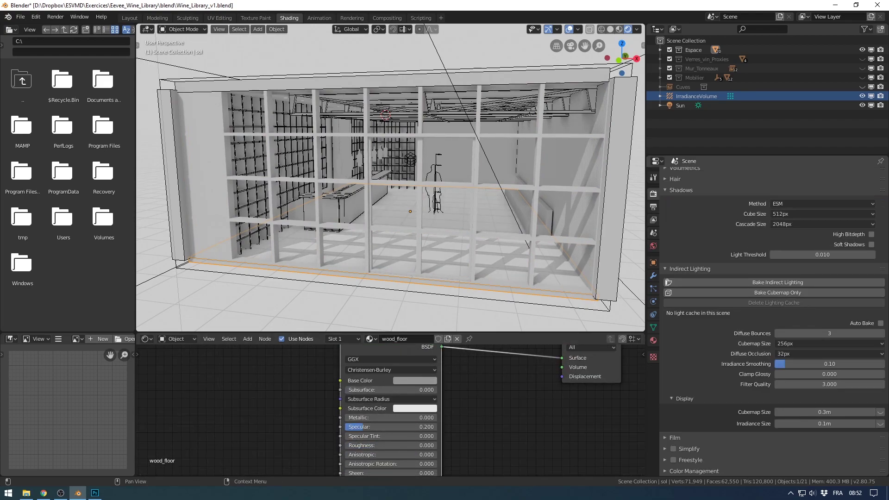
{"action": "scroll", "coordinate": [768, 277], "scroll_direction": "up", "scroll_amount": 3}
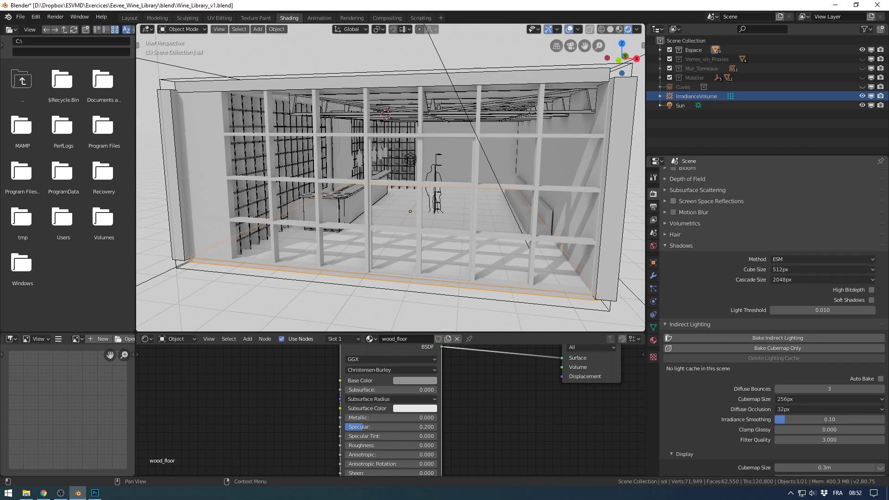
{"action": "left_click", "coordinate": [673, 201]}
{"action": "scroll", "coordinate": [391, 177], "scroll_direction": "up", "scroll_amount": 8}
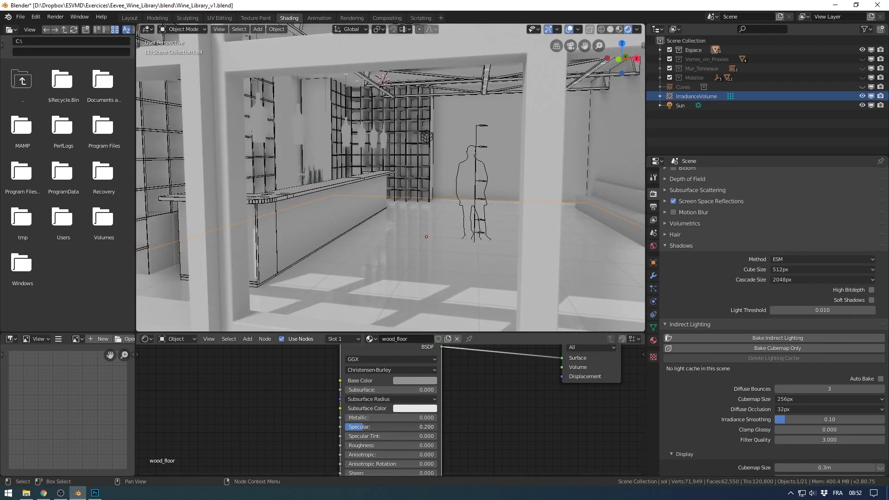
Set the wood_floor material's Specular to 1.000 and darken its base color to dark grey.
{"action": "left_click_drag", "start_coordinate": [370, 427], "coordinate": [444, 427]}
{"action": "scroll", "coordinate": [391, 177], "scroll_direction": "down", "scroll_amount": 5}
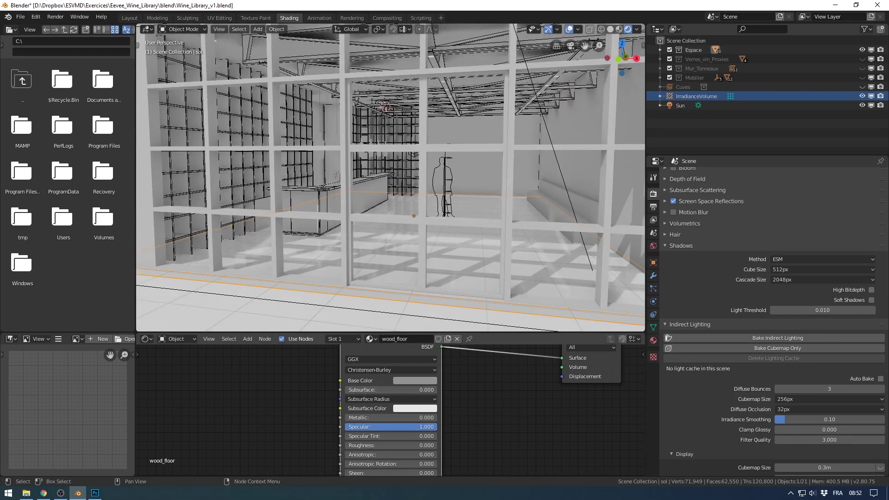
{"action": "left_click", "coordinate": [415, 380]}
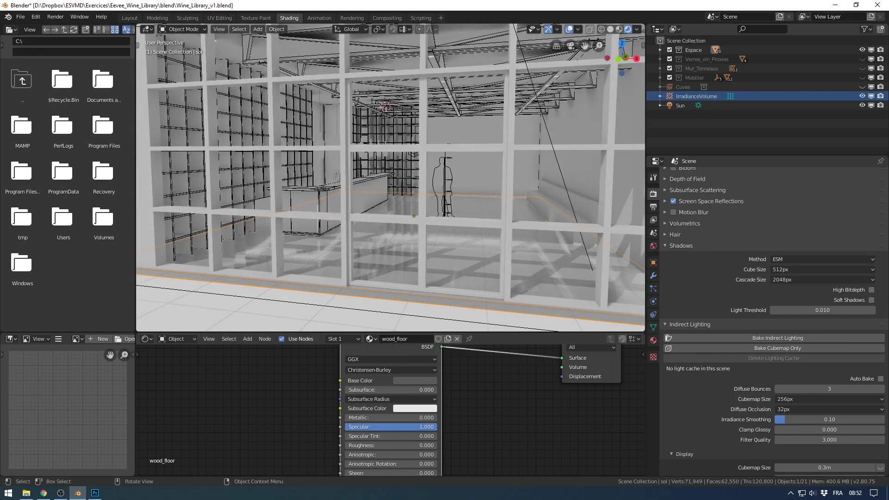
Select the pendant lamps and set their lampe_or material to Metallic 1.000, Specular 1.000 and Roughness 0.000.
{"action": "scroll", "coordinate": [391, 177], "scroll_direction": "up", "scroll_amount": 5}
{"action": "left_click", "coordinate": [294, 132]}
{"action": "scroll", "coordinate": [768, 320], "scroll_direction": "up", "scroll_amount": 8}
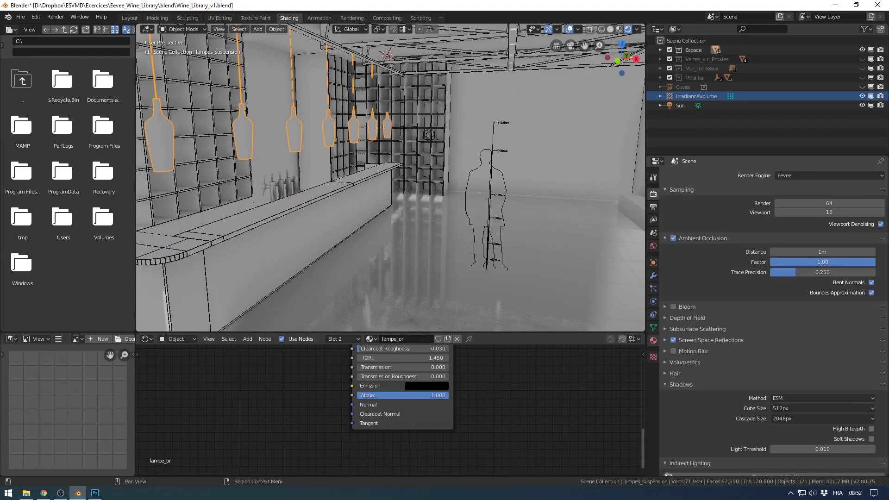
{"action": "left_click", "coordinate": [653, 340]}
{"action": "middle_click_drag", "start_coordinate": [411, 395], "coordinate": [402, 464]}
{"action": "scroll", "coordinate": [402, 463], "scroll_direction": "down", "scroll_amount": 2}
{"action": "left_click_drag", "start_coordinate": [405, 388], "coordinate": [428, 388]}
{"action": "scroll", "coordinate": [391, 410], "scroll_direction": "up", "scroll_amount": 5}
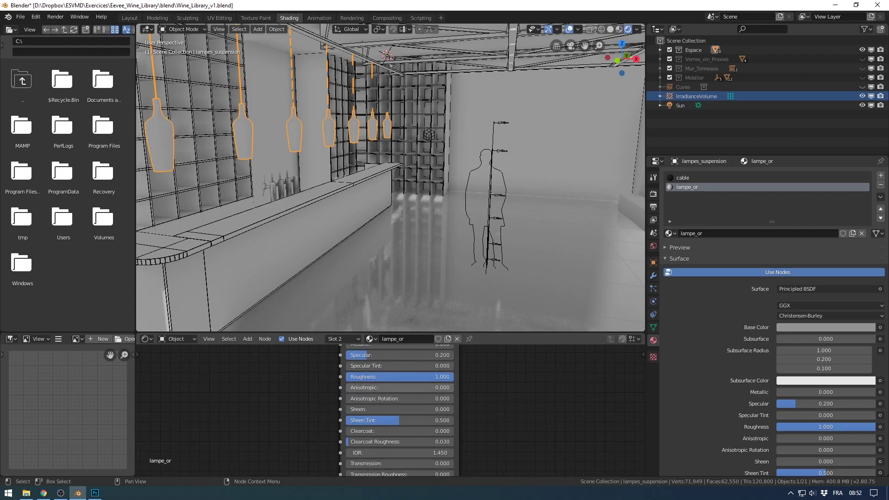
{"action": "left_click_drag", "start_coordinate": [373, 355], "coordinate": [347, 377]}
{"action": "middle_click_drag", "start_coordinate": [370, 378], "coordinate": [360, 419]}
{"action": "left_click_drag", "start_coordinate": [365, 385], "coordinate": [440, 385]}
Examine the screen space reflections on the pendant lamps, taps and floor from several angles around the bar.
{"action": "middle_click_drag", "start_coordinate": [402, 245], "coordinate": [338, 256]}
{"action": "middle_click_drag", "start_coordinate": [589, 191], "coordinate": [182, 216]}
{"action": "middle_click_drag", "start_coordinate": [391, 209], "coordinate": [457, 212]}
{"action": "scroll", "coordinate": [418, 210], "scroll_direction": "up", "scroll_amount": 2}
{"action": "scroll", "coordinate": [452, 212], "scroll_direction": "down", "scroll_amount": 3}
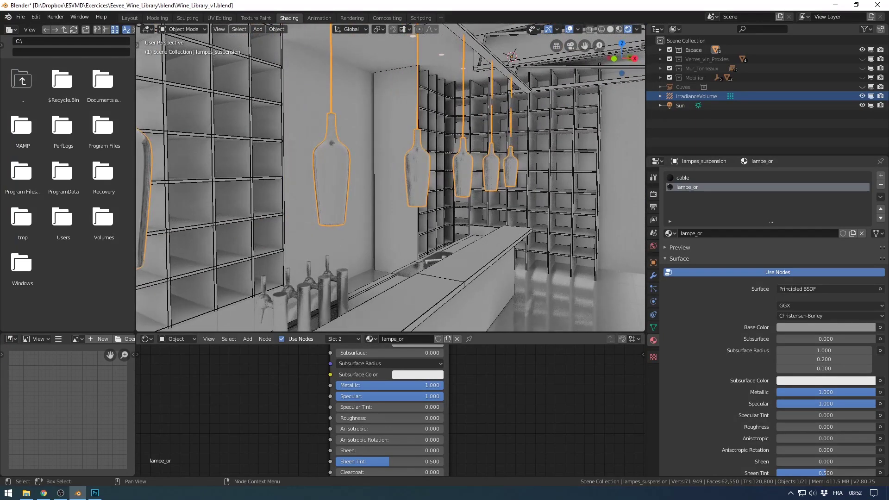
{"action": "left_click", "coordinate": [653, 194]}
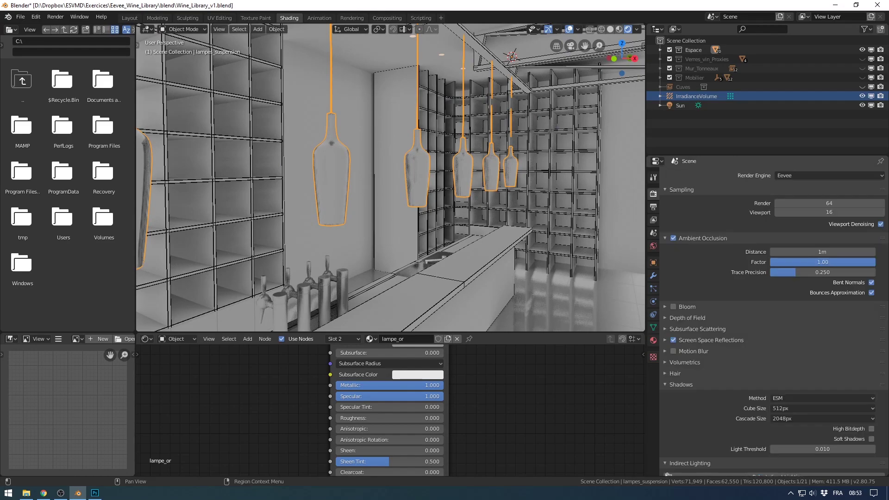
{"action": "scroll", "coordinate": [403, 185], "scroll_direction": "down", "scroll_amount": 4}
{"action": "middle_click_drag", "start_coordinate": [403, 185], "coordinate": [433, 186]}
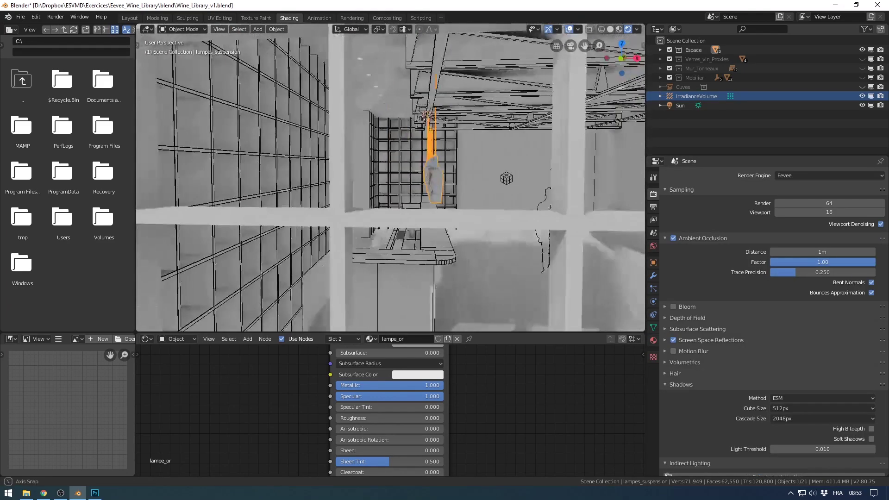
{"action": "middle_click_drag", "start_coordinate": [506, 178], "coordinate": [511, 179]}
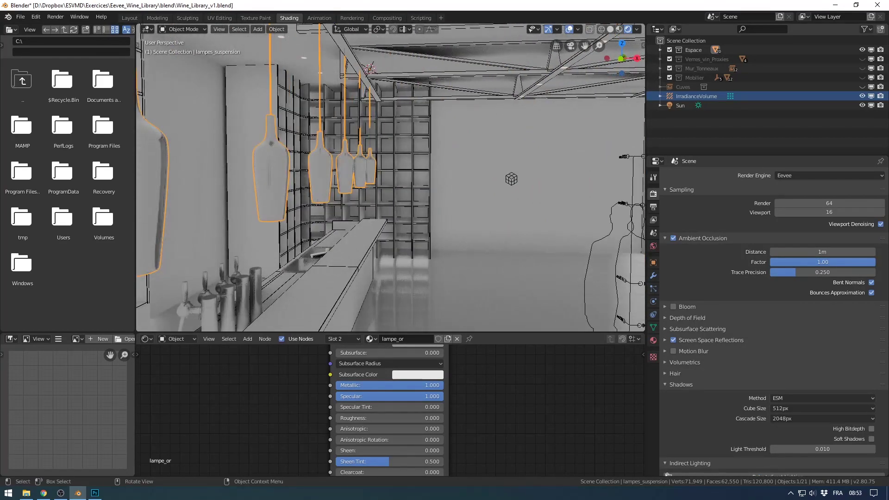
In a wireframe top view, select the irradiance volume and snap the 3D cursor to its centre.
{"action": "key", "text": "KP_7"}
{"action": "key", "text": "z"}
{"action": "left_click", "coordinate": [434, 216]}
{"action": "scroll", "coordinate": [357, 170], "scroll_direction": "down", "scroll_amount": 3}
{"action": "left_click", "coordinate": [384, 196]}
{"action": "key", "text": "shift+s"}
{"action": "left_click", "coordinate": [384, 250]}
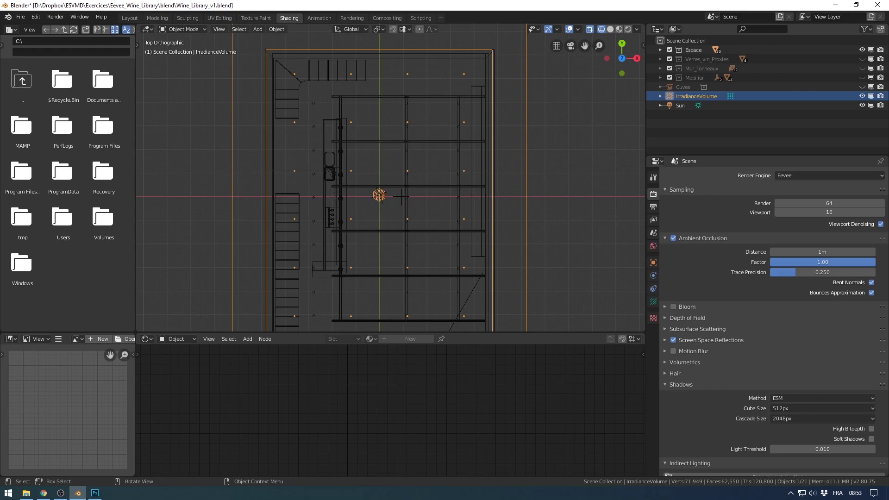
Add a Reflection Cubemap light probe at the 3D cursor and scale it up until its sphere encloses the whole building.
{"action": "key", "text": "KP_Decimal"}
{"action": "key", "text": "shift+a"}
{"action": "mouse_move", "coordinate": [375, 199]}
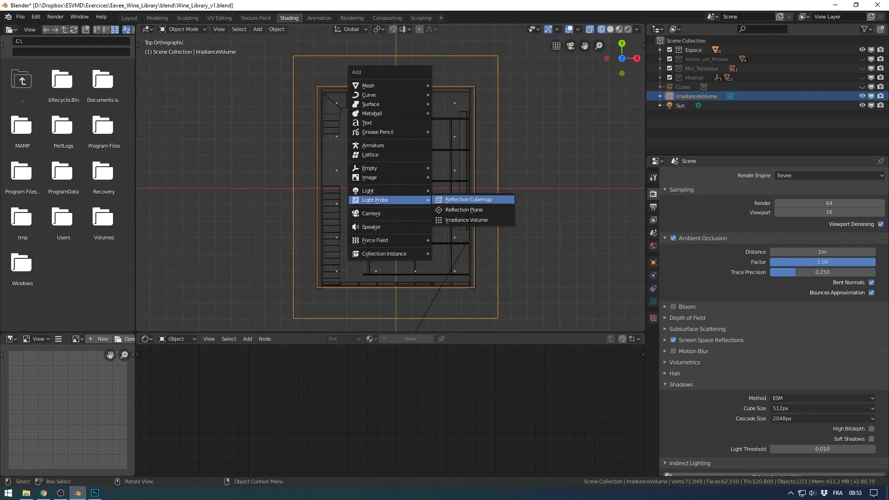
{"action": "left_click", "coordinate": [468, 199]}
{"action": "scroll", "coordinate": [393, 186], "scroll_direction": "down", "scroll_amount": 3}
{"action": "key", "text": "s"}
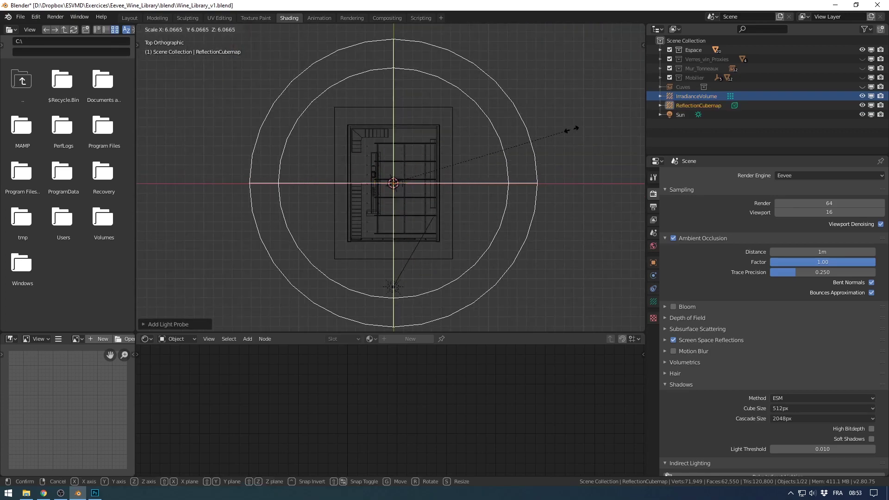
{"action": "left_click", "coordinate": [585, 125]}
{"action": "key", "text": "KP_1"}
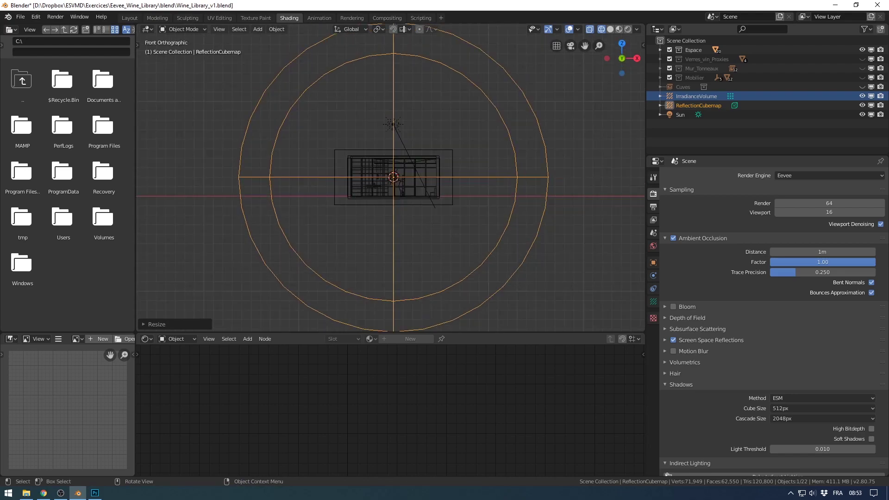
{"action": "middle_click_drag", "start_coordinate": [394, 208], "coordinate": [352, 186]}
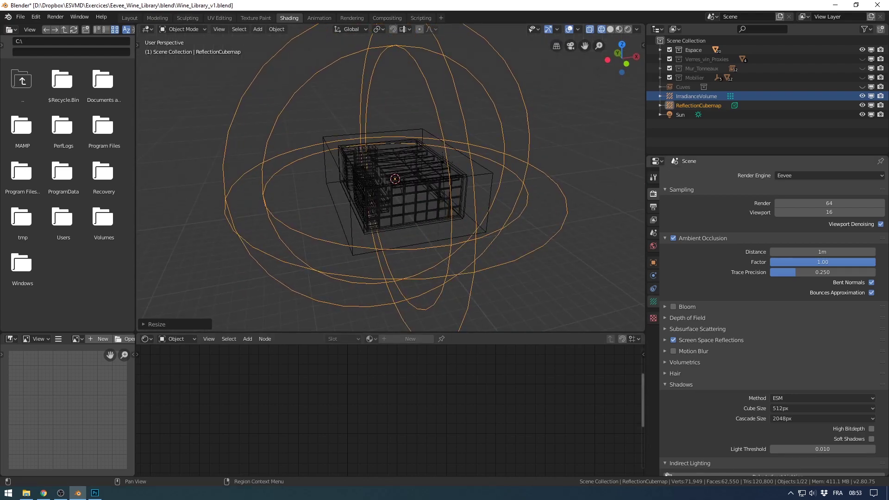
Turn on the clipping display for the reflection cubemap and set its Clipping Start to 0.3 m.
{"action": "left_click", "coordinate": [653, 301]}
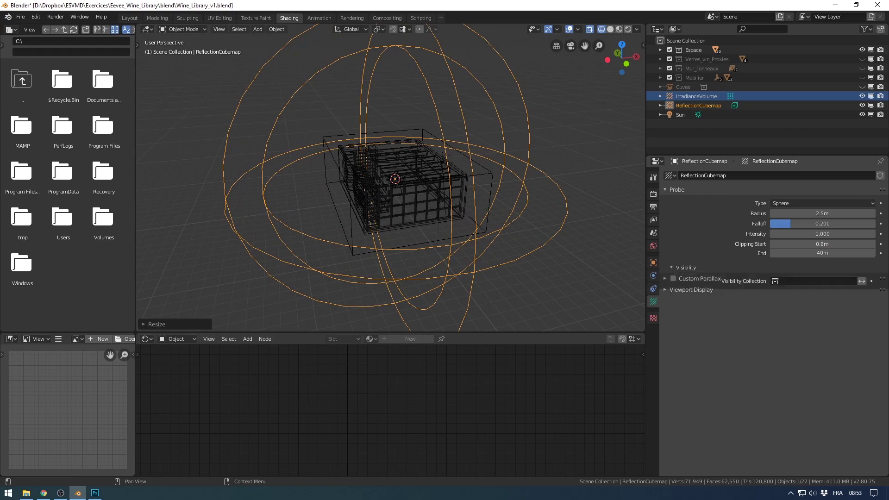
{"action": "left_click", "coordinate": [690, 306]}
{"action": "left_click", "coordinate": [871, 330]}
{"action": "middle_click_drag", "start_coordinate": [416, 199], "coordinate": [377, 175]}
{"action": "scroll", "coordinate": [402, 176], "scroll_direction": "up", "scroll_amount": 3}
{"action": "scroll", "coordinate": [396, 171], "scroll_direction": "up", "scroll_amount": 6}
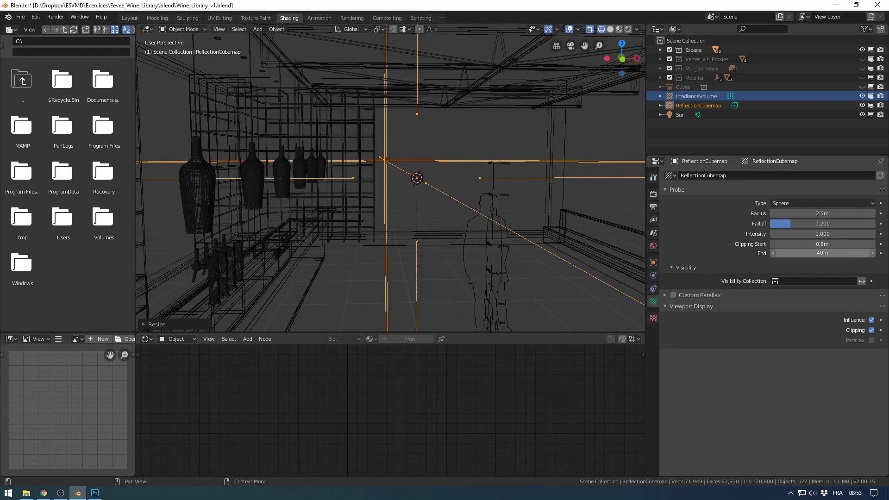
{"action": "left_click_drag", "start_coordinate": [822, 244], "coordinate": [807, 244]}
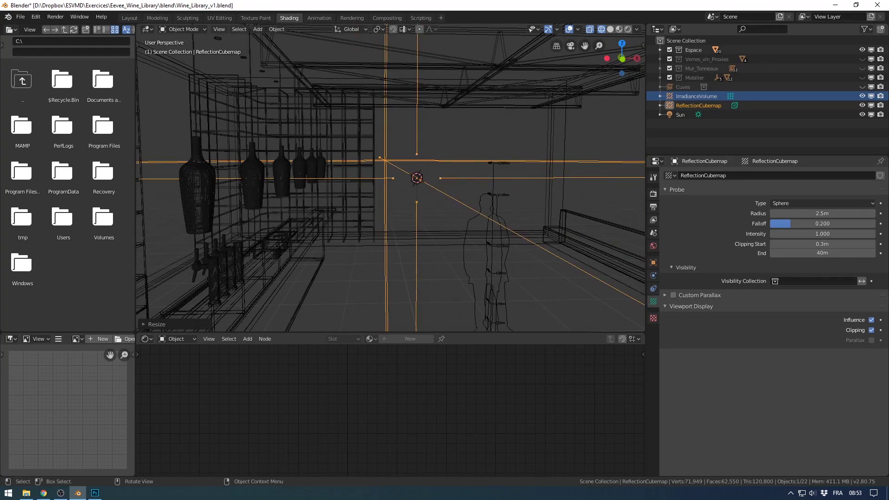
Switch the viewport to solid shading and inspect the cubemap's clipping lines inside the room.
{"action": "mouse_move", "coordinate": [417, 178]}
{"action": "middle_mouse_down"}
{"action": "mouse_move", "coordinate": [467, 176]}
{"action": "mouse_move", "coordinate": [400, 169]}
{"action": "mouse_move", "coordinate": [418, 176]}
{"action": "middle_mouse_up"}
{"action": "key", "text": "z"}
{"action": "left_click", "coordinate": [502, 173]}
{"action": "mouse_move", "coordinate": [500, 173]}
{"action": "middle_mouse_down"}
{"action": "mouse_move", "coordinate": [437, 178]}
{"action": "mouse_move", "coordinate": [501, 170]}
{"action": "mouse_move", "coordinate": [488, 183]}
{"action": "middle_mouse_up"}
{"action": "scroll", "coordinate": [501, 170], "scroll_direction": "down", "scroll_amount": 5}
{"action": "scroll", "coordinate": [488, 183], "scroll_direction": "up", "scroll_amount": 4}
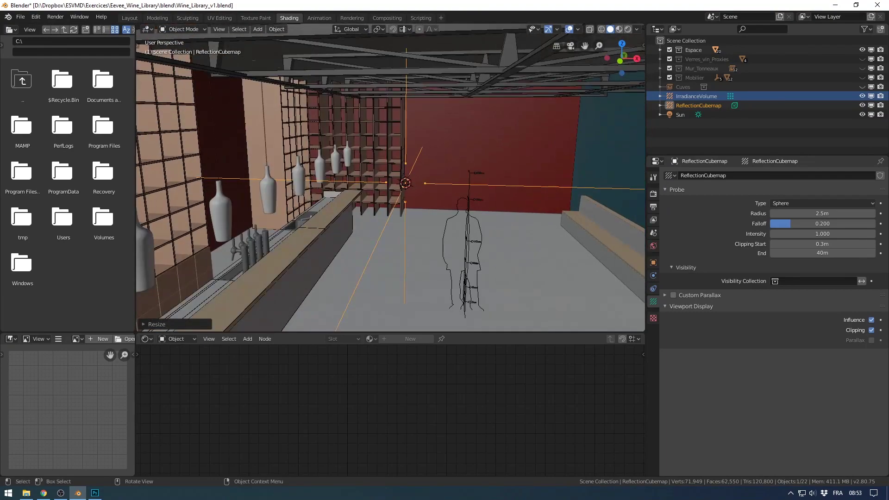
Examine the reflection cubemap's influence spheres and clipping lines from a front view, from outside the building and inside the room.
{"action": "scroll", "coordinate": [390, 177], "scroll_direction": "down", "scroll_amount": 8}
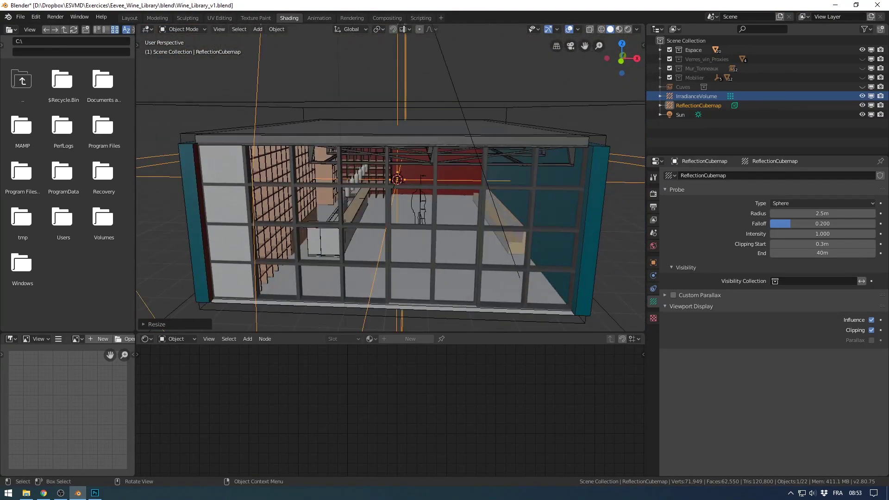
{"action": "key", "text": "n"}
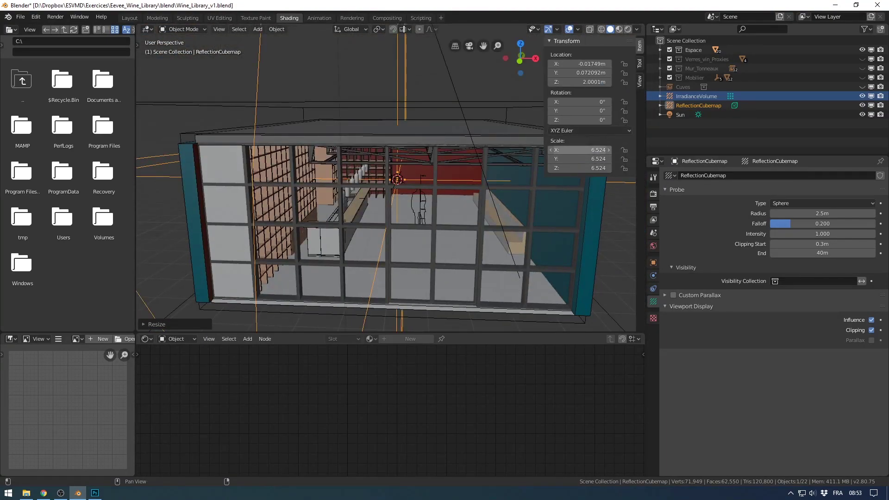
{"action": "scroll", "coordinate": [386, 177], "scroll_direction": "down", "scroll_amount": 4}
{"action": "key", "text": "KP_1"}
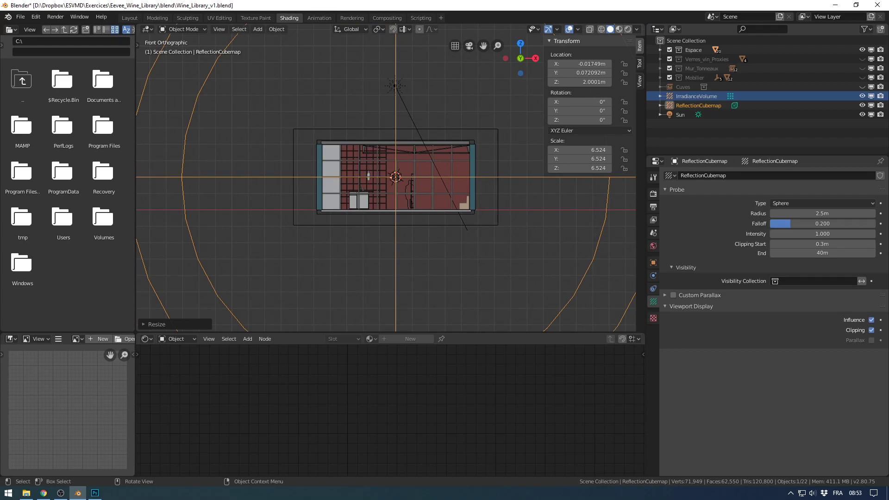
{"action": "scroll", "coordinate": [386, 177], "scroll_direction": "down", "scroll_amount": 2}
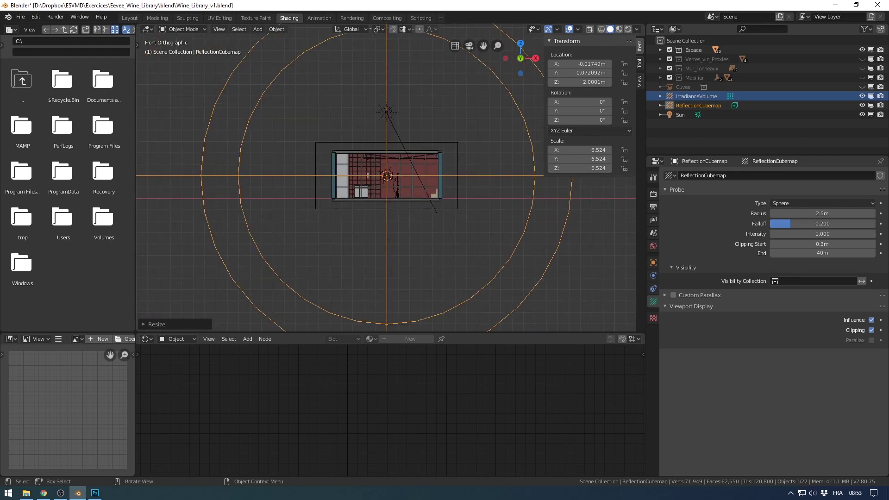
{"action": "scroll", "coordinate": [386, 177], "scroll_direction": "up", "scroll_amount": 4}
{"action": "middle_click_drag", "start_coordinate": [386, 178], "coordinate": [370, 195]}
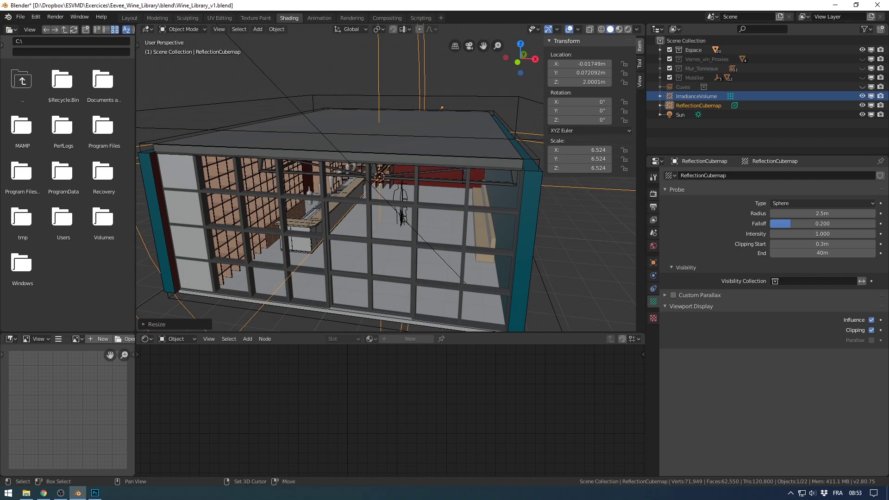
{"action": "scroll", "coordinate": [386, 177], "scroll_direction": "up", "scroll_amount": 10}
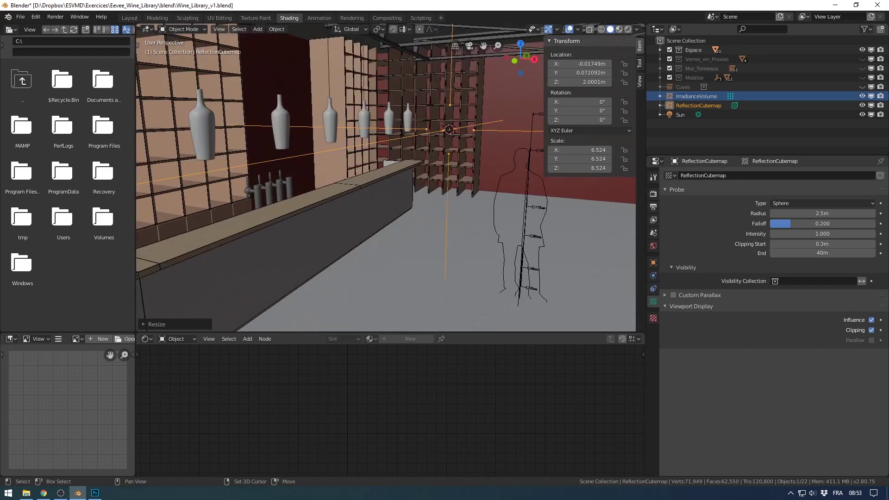
{"action": "scroll", "coordinate": [386, 178], "scroll_direction": "down", "scroll_amount": 6}
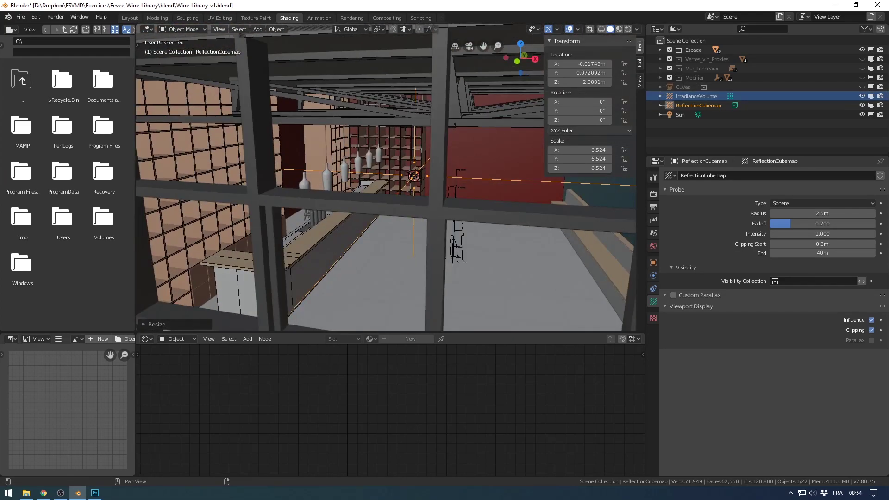
{"action": "scroll", "coordinate": [433, 201], "scroll_direction": "up", "scroll_amount": 5}
Switch the viewport to rendered shading and bring up the scene's Indirect Lighting bake settings.
{"action": "key", "text": "z"}
{"action": "left_click", "coordinate": [499, 201]}
{"action": "left_click", "coordinate": [627, 29]}
{"action": "middle_click_drag", "start_coordinate": [430, 180], "coordinate": [451, 173]}
{"action": "scroll", "coordinate": [442, 174], "scroll_direction": "down", "scroll_amount": 3}
{"action": "left_click", "coordinate": [653, 193]}
{"action": "scroll", "coordinate": [768, 347], "scroll_direction": "down", "scroll_amount": 12}
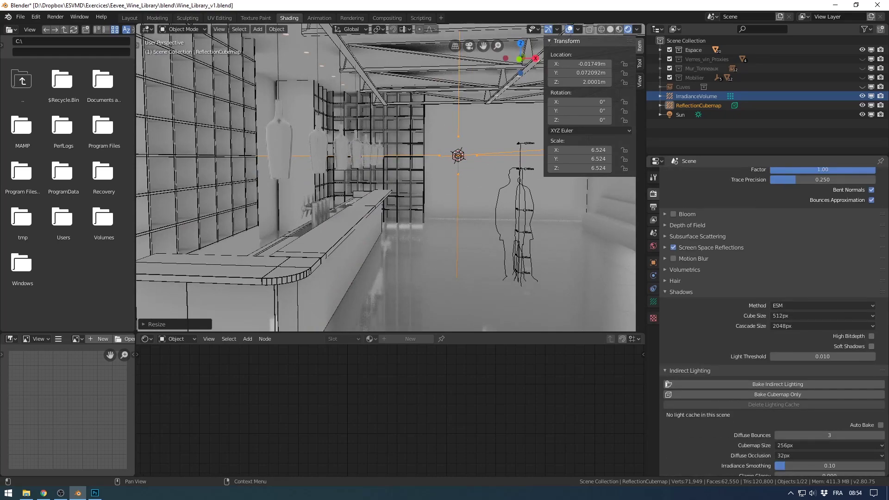
Add a camera, look through it with Lock Camera to View enabled, and frame the bar counter and shelves.
{"action": "middle_click_drag", "start_coordinate": [417, 199], "coordinate": [407, 158]}
{"action": "key", "text": "shift+a"}
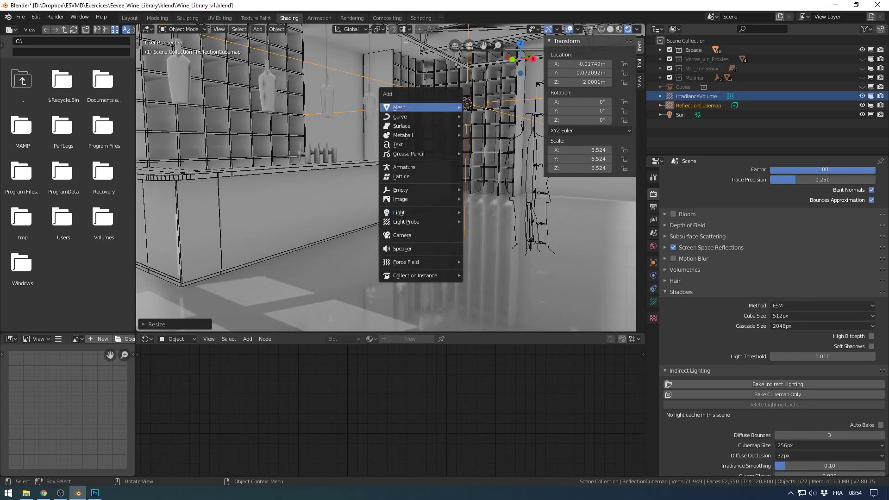
{"action": "left_click", "coordinate": [402, 236]}
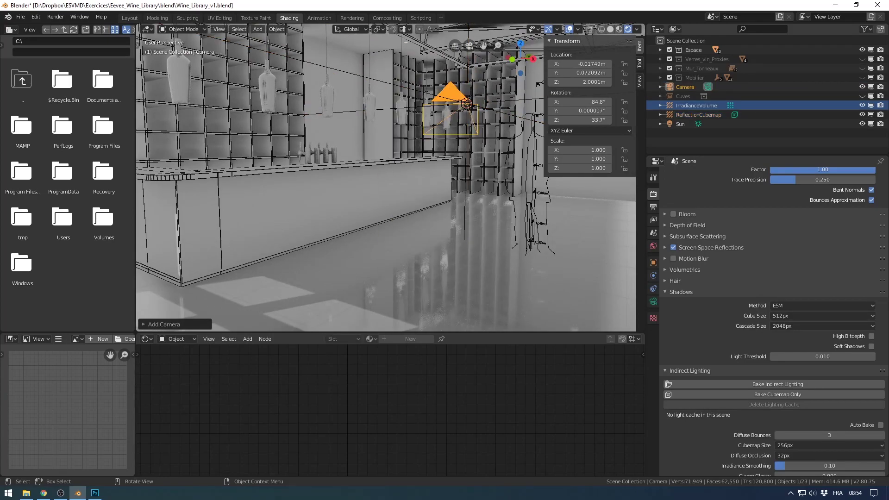
{"action": "key", "text": "KP_0"}
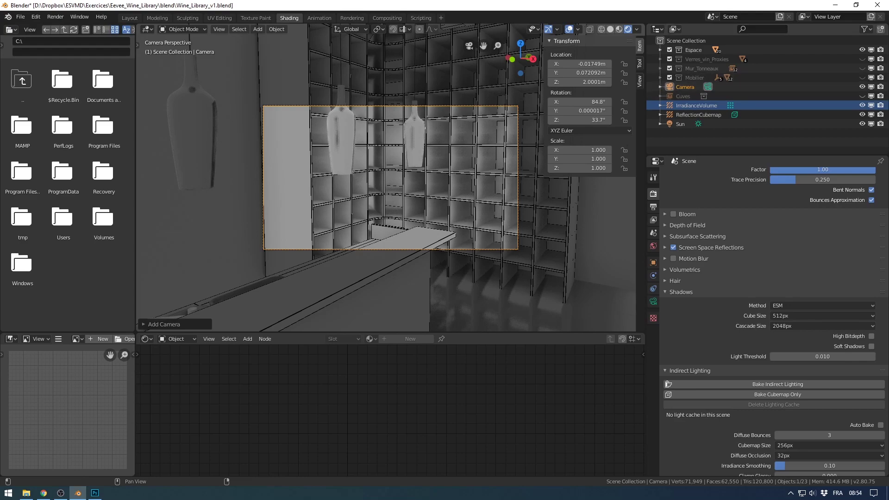
{"action": "left_click", "coordinate": [639, 81]}
{"action": "middle_click_drag", "start_coordinate": [398, 222], "coordinate": [349, 169], "text": "shift"}
Compare the interior's reflections with Screen Space Reflections switched on and off.
{"action": "left_click", "coordinate": [673, 248]}
{"action": "left_click", "coordinate": [673, 248]}
{"action": "left_click", "coordinate": [673, 248]}
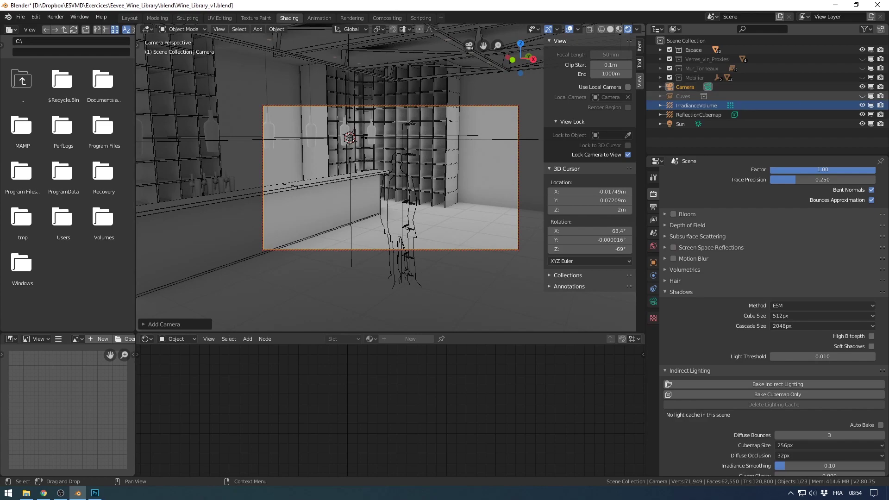
Bake the scene's indirect lighting for the irradiance volume and reflection cubemap.
{"action": "left_click", "coordinate": [653, 207]}
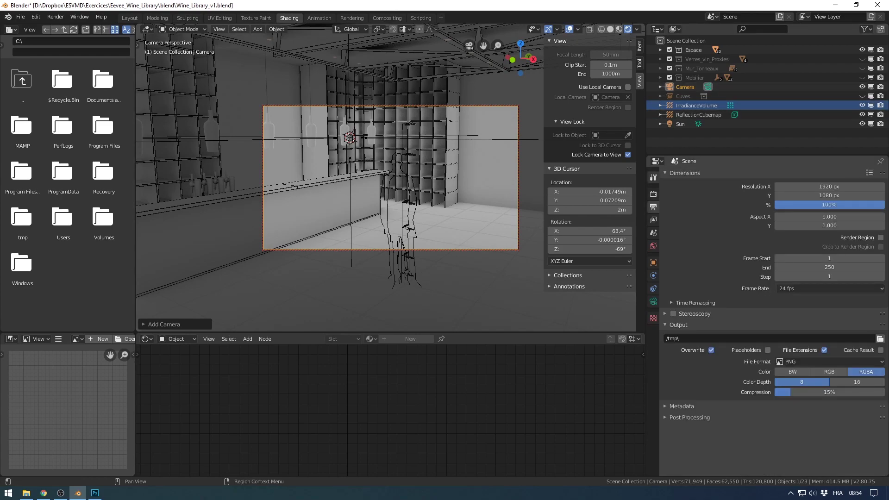
{"action": "left_click", "coordinate": [653, 193]}
{"action": "left_click", "coordinate": [653, 207]}
{"action": "left_click", "coordinate": [653, 193]}
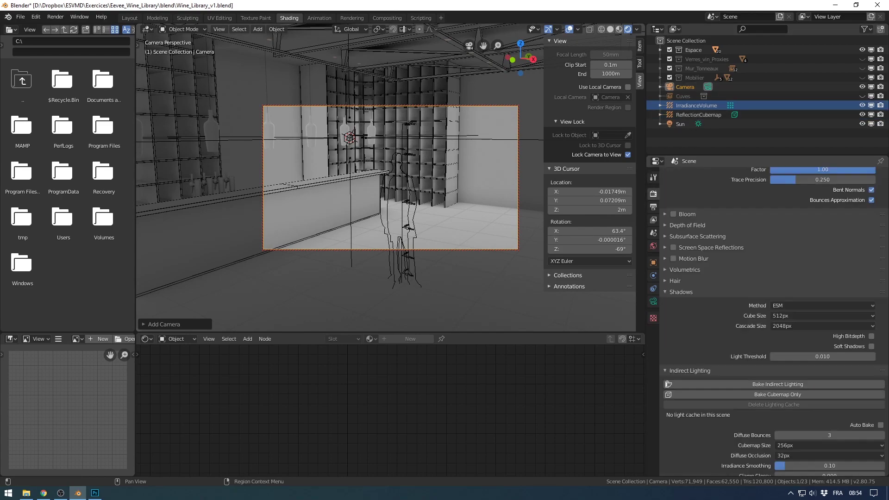
{"action": "left_click", "coordinate": [777, 384]}
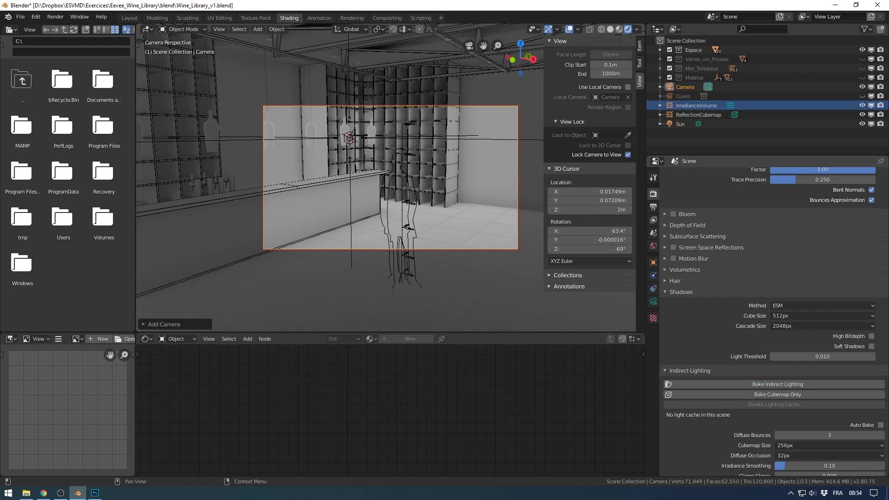
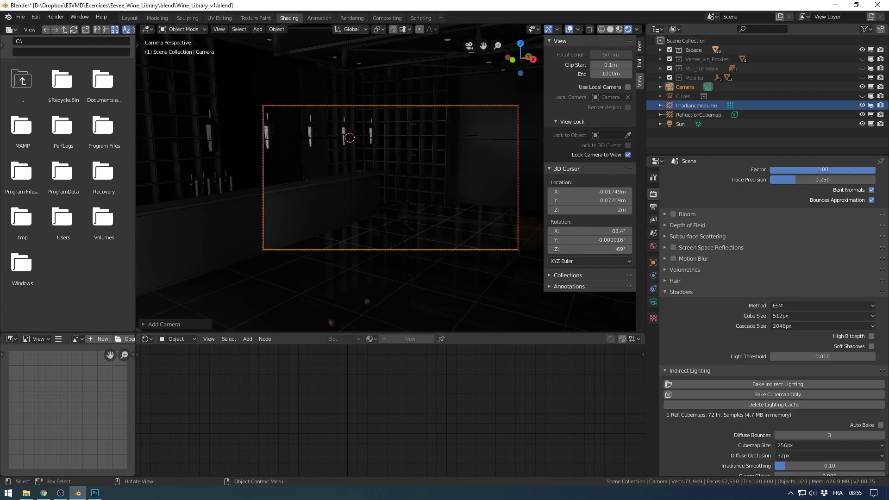
Examine the baked lighting and reflections around the room and on the hanging bottles, and expand the Screen Space Reflections settings.
{"action": "middle_click_drag", "start_coordinate": [389, 199], "coordinate": [317, 185], "text": "shift"}
{"action": "mouse_move", "coordinate": [391, 194]}
{"action": "middle_mouse_down"}
{"action": "mouse_move", "coordinate": [386, 179]}
{"action": "mouse_move", "coordinate": [343, 181]}
{"action": "mouse_move", "coordinate": [426, 187]}
{"action": "mouse_move", "coordinate": [379, 186]}
{"action": "middle_mouse_up"}
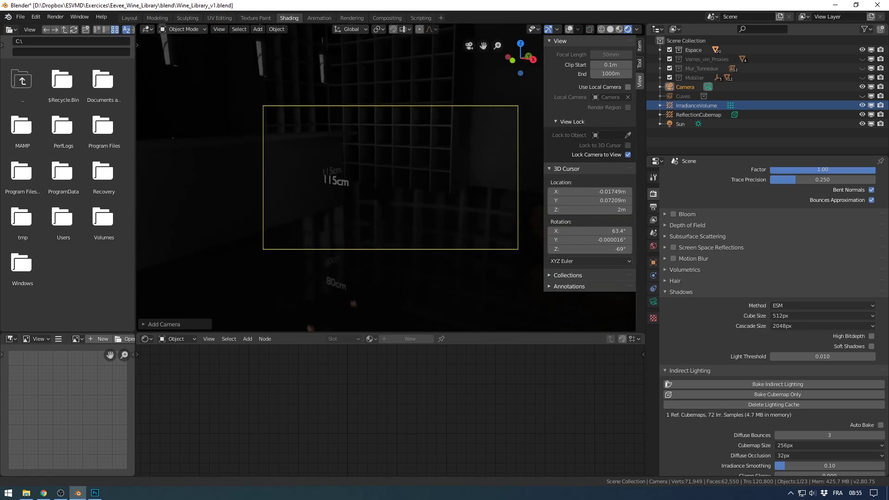
{"action": "mouse_move", "coordinate": [380, 185]}
{"action": "middle_mouse_down"}
{"action": "mouse_move", "coordinate": [273, 186]}
{"action": "mouse_move", "coordinate": [389, 185]}
{"action": "middle_mouse_up"}
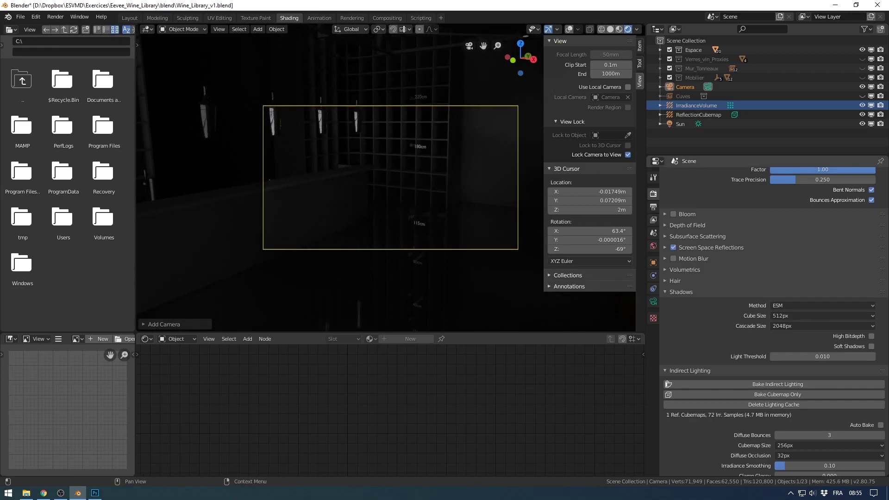
{"action": "left_click", "coordinate": [665, 247]}
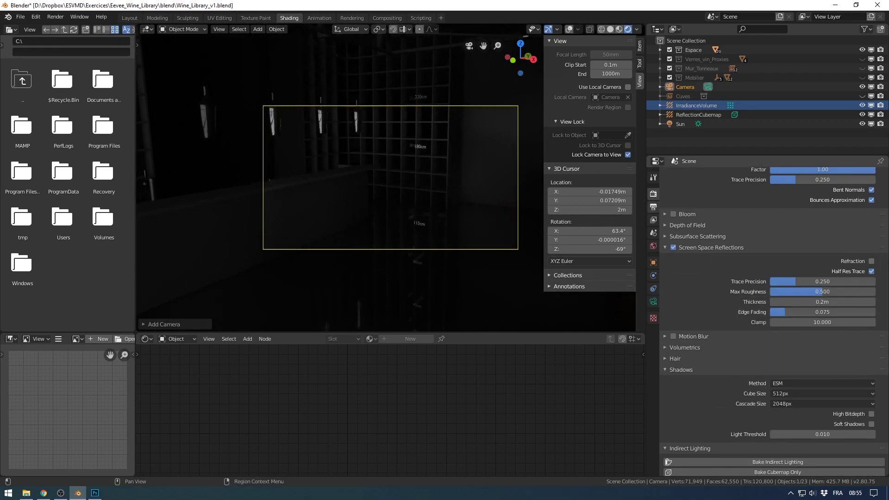
{"action": "scroll", "coordinate": [390, 177], "scroll_direction": "down", "scroll_amount": 6}
{"action": "scroll", "coordinate": [391, 178], "scroll_direction": "up", "scroll_amount": 3}
{"action": "middle_click_drag", "start_coordinate": [352, 194], "coordinate": [326, 179], "text": "shift"}
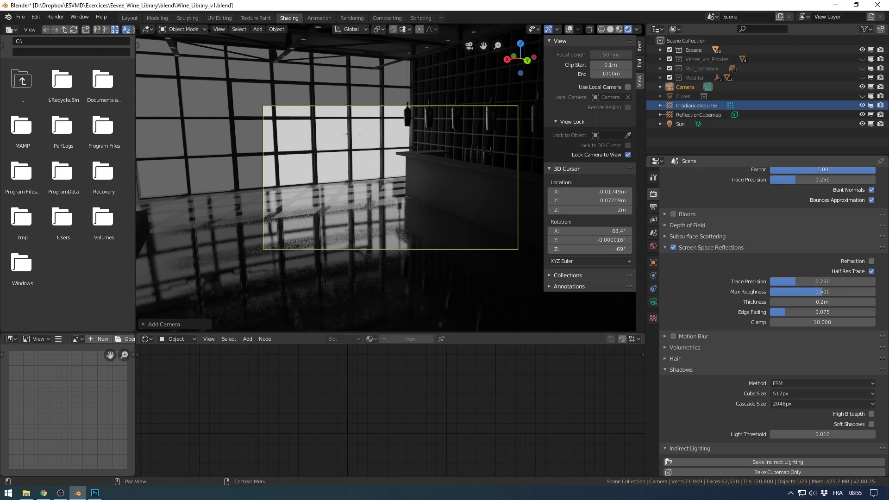
{"action": "middle_click_drag", "start_coordinate": [324, 180], "coordinate": [453, 185]}
{"action": "scroll", "coordinate": [390, 177], "scroll_direction": "up", "scroll_amount": 4}
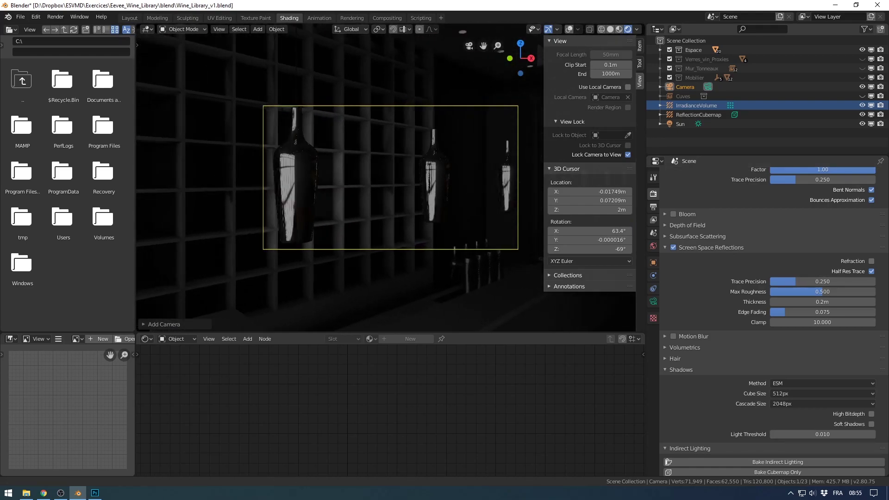
Compare the hanging bottles with Screen Space Reflections off and on, leaving the option enabled.
{"action": "left_click", "coordinate": [673, 247]}
{"action": "left_click", "coordinate": [673, 248]}
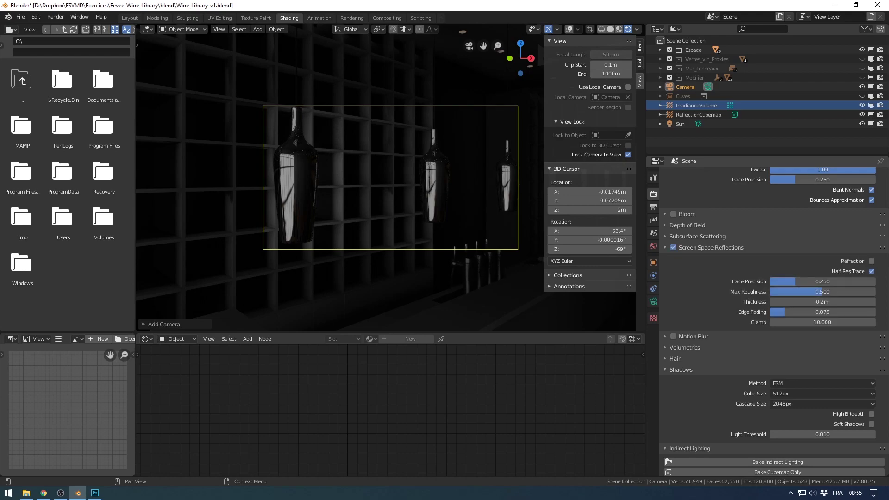
{"action": "scroll", "coordinate": [390, 178], "scroll_direction": "down", "scroll_amount": 4}
{"action": "middle_click_drag", "start_coordinate": [390, 177], "coordinate": [347, 175]}
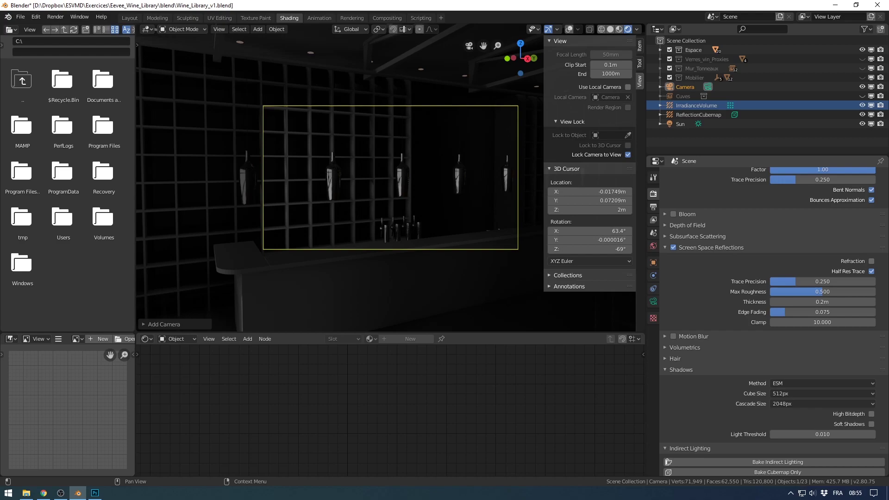
Select the reflection cubemap and pull the locked camera back outside to frame the whole glazed building.
{"action": "left_click", "coordinate": [697, 114]}
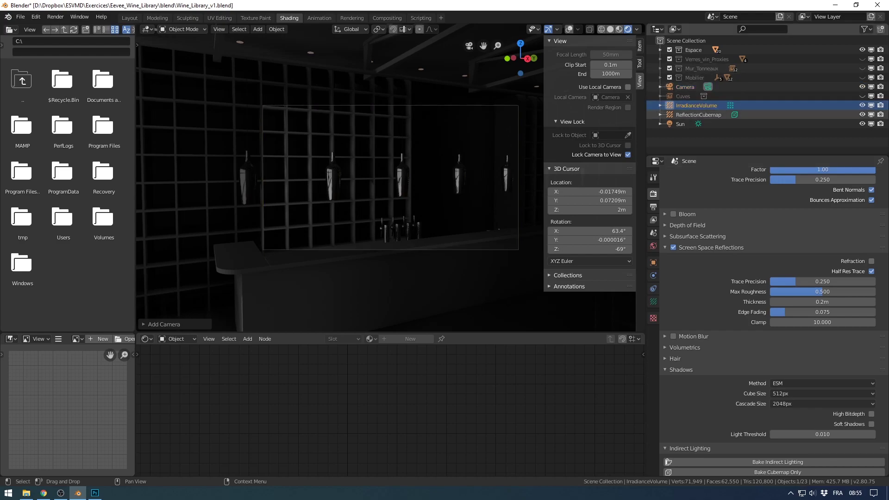
{"action": "middle_click_drag", "start_coordinate": [361, 177], "coordinate": [416, 182]}
{"action": "scroll", "coordinate": [391, 177], "scroll_direction": "down", "scroll_amount": 4}
{"action": "scroll", "coordinate": [390, 177], "scroll_direction": "up", "scroll_amount": 3}
{"action": "scroll", "coordinate": [391, 178], "scroll_direction": "down", "scroll_amount": 5}
{"action": "scroll", "coordinate": [394, 179], "scroll_direction": "down", "scroll_amount": 5}
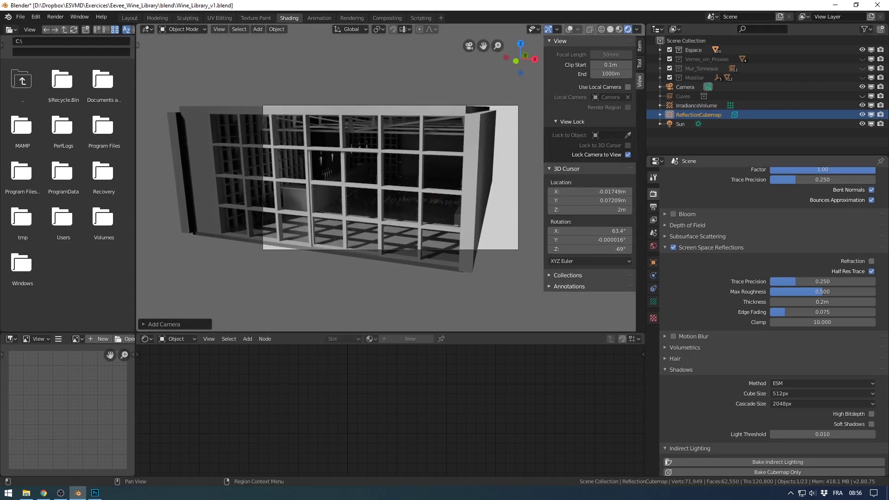
Delete the baked lighting cache and reframe the building in the camera view.
{"action": "left_click", "coordinate": [653, 178]}
{"action": "left_click", "coordinate": [653, 194]}
{"action": "scroll", "coordinate": [768, 319], "scroll_direction": "down", "scroll_amount": 9}
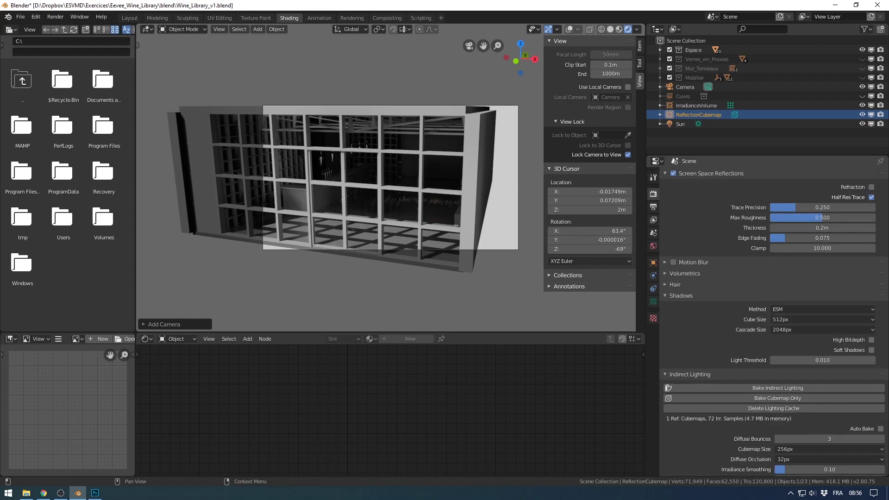
{"action": "left_click", "coordinate": [773, 408]}
{"action": "middle_click_drag", "start_coordinate": [349, 178], "coordinate": [398, 183], "text": "shift"}
{"action": "scroll", "coordinate": [393, 181], "scroll_direction": "down", "scroll_amount": 3}
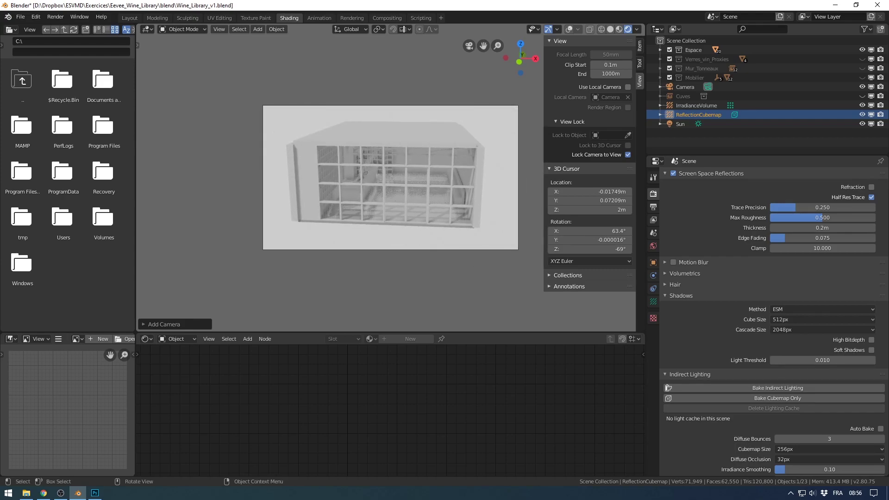
Enlarge the node editor, show the World shader nodes and move the World Output node away from the Background node.
{"action": "left_click_drag", "start_coordinate": [394, 331], "coordinate": [394, 234]}
{"action": "mouse_move", "coordinate": [393, 180]}
{"action": "middle_mouse_down"}
{"action": "mouse_move", "coordinate": [382, 181]}
{"action": "mouse_move", "coordinate": [389, 179]}
{"action": "middle_mouse_up"}
{"action": "left_click", "coordinate": [177, 261]}
{"action": "key", "text": "Home"}
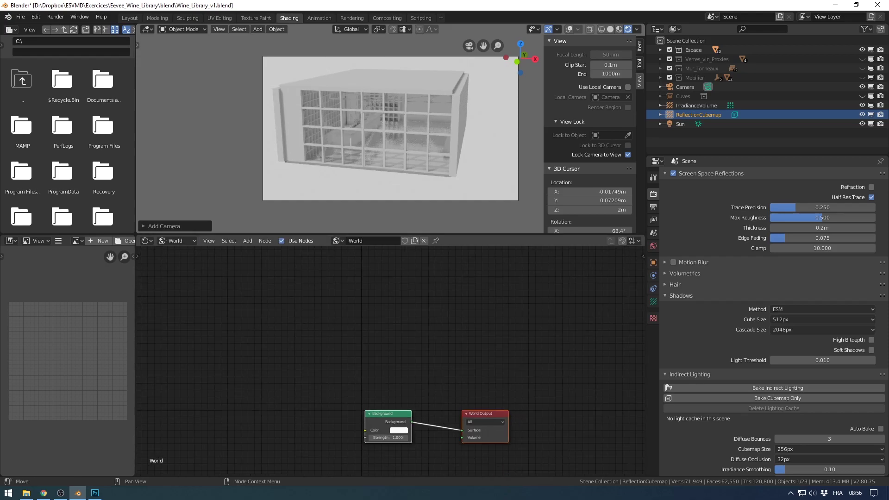
{"action": "left_click_drag", "start_coordinate": [567, 380], "coordinate": [573, 357]}
Try a World background strength of 0.2, restore it to 1.000, and make room for nodes ahead of the Background node.
{"action": "left_click_drag", "start_coordinate": [438, 415], "coordinate": [405, 415]}
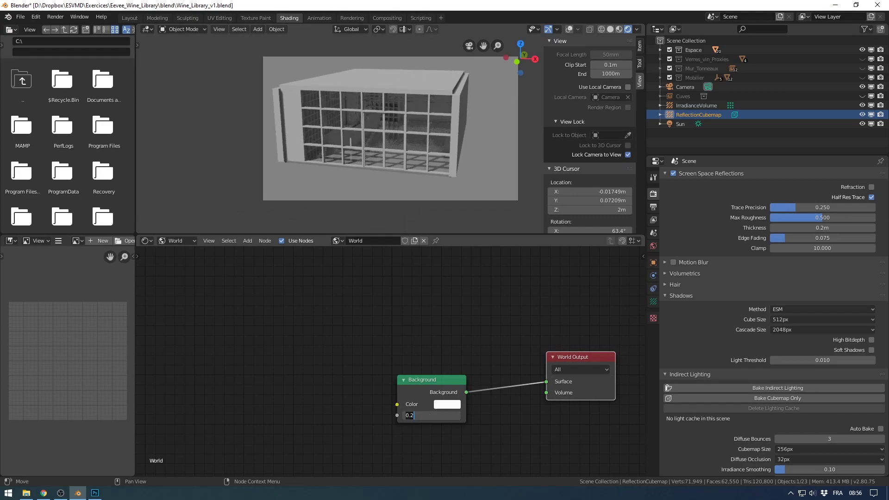
{"action": "key", "text": "Return"}
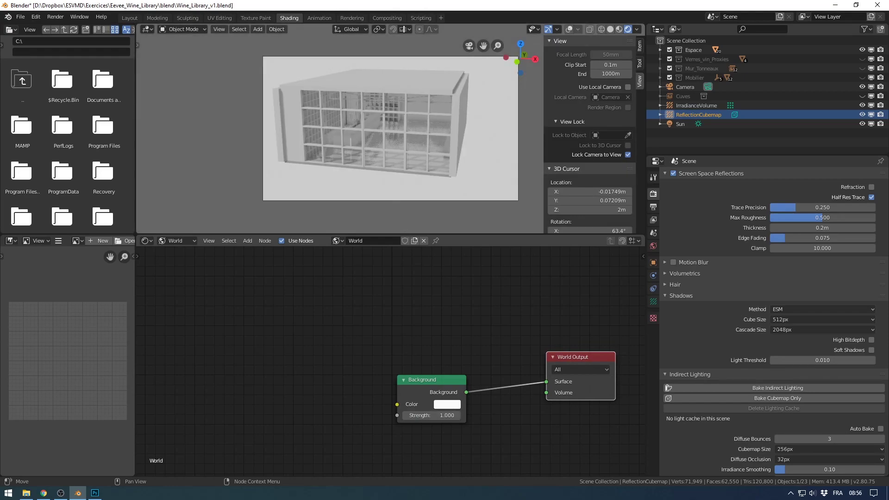
{"action": "left_click_drag", "start_coordinate": [433, 379], "coordinate": [432, 355]}
{"action": "middle_click_drag", "start_coordinate": [407, 344], "coordinate": [525, 331]}
{"action": "scroll", "coordinate": [518, 332], "scroll_direction": "down", "scroll_amount": 4}
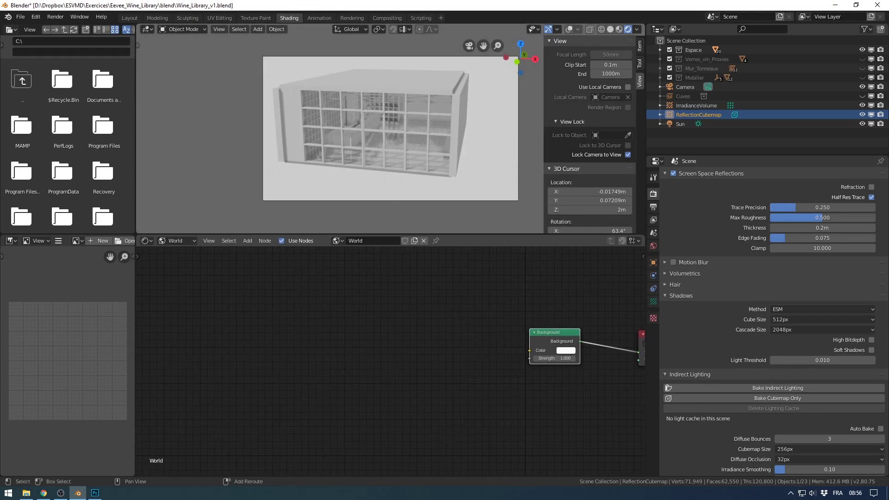
{"action": "key", "text": "shift+a"}
{"action": "mouse_move", "coordinate": [314, 387]}
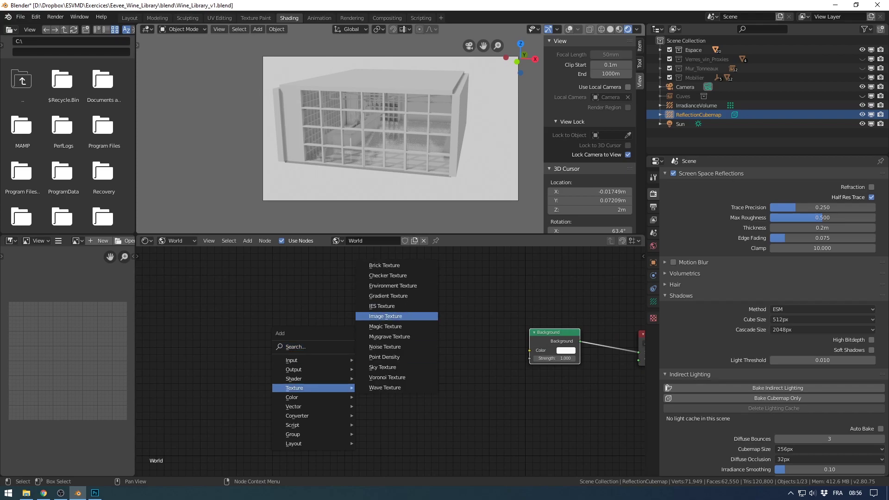
{"action": "left_click", "coordinate": [385, 316]}
{"action": "left_click", "coordinate": [320, 324]}
{"action": "key", "text": "x"}
Add an Environment Texture node ahead of the Background node in the World shader and check its projection options.
{"action": "key", "text": "shift+a"}
{"action": "mouse_move", "coordinate": [376, 329]}
{"action": "left_click", "coordinate": [458, 350]}
{"action": "left_click", "coordinate": [364, 324]}
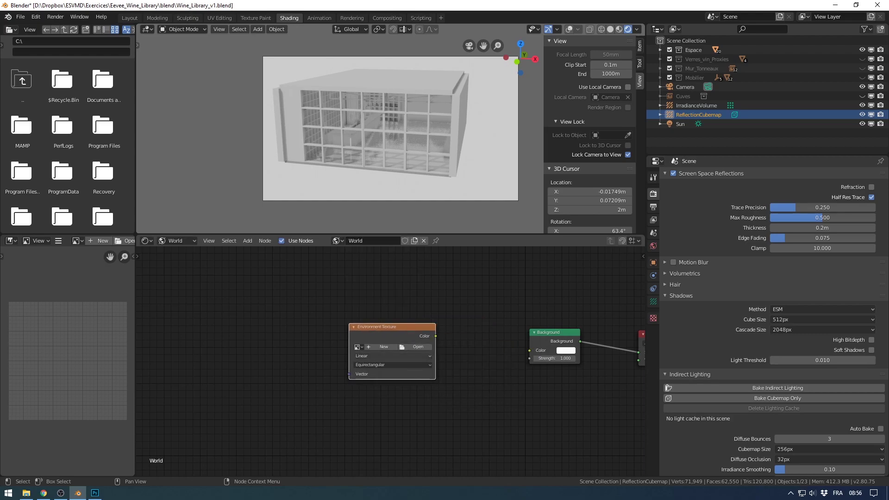
{"action": "scroll", "coordinate": [391, 366], "scroll_direction": "up", "scroll_amount": 2}
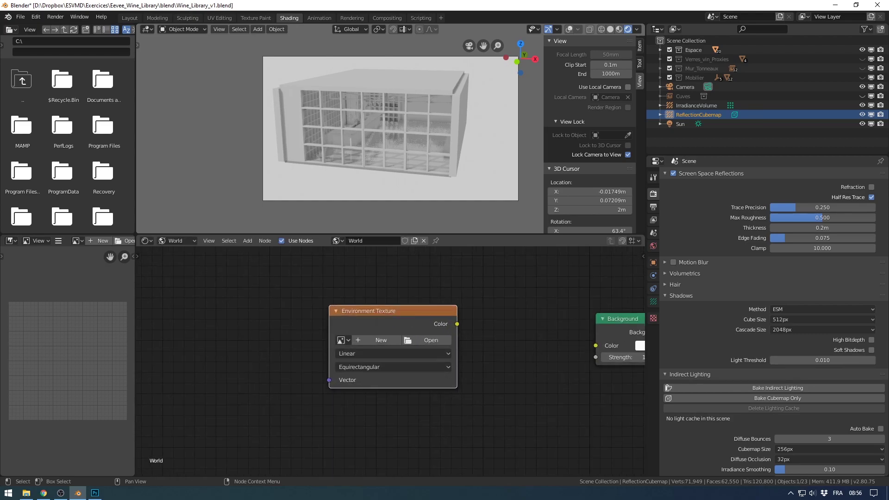
{"action": "left_click", "coordinate": [393, 367]}
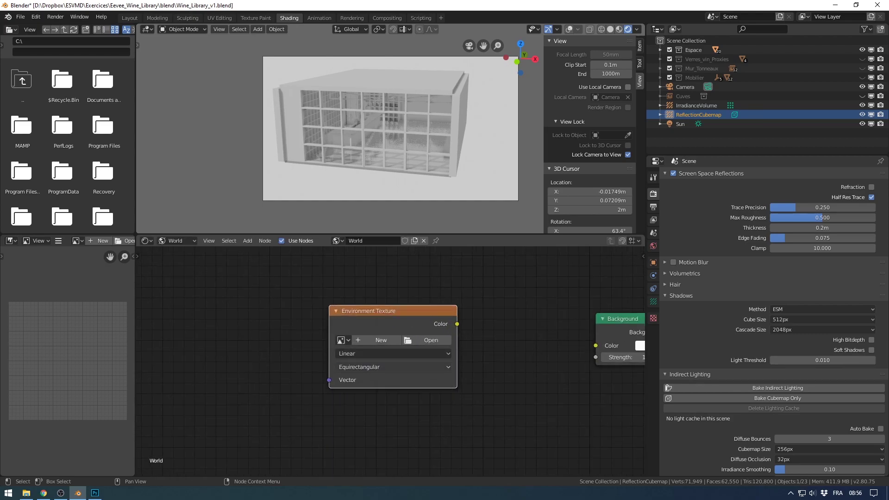
Load dusseldorf_bridge_2k.hdr from the textures folder into the Environment Texture node.
{"action": "left_click", "coordinate": [393, 367]}
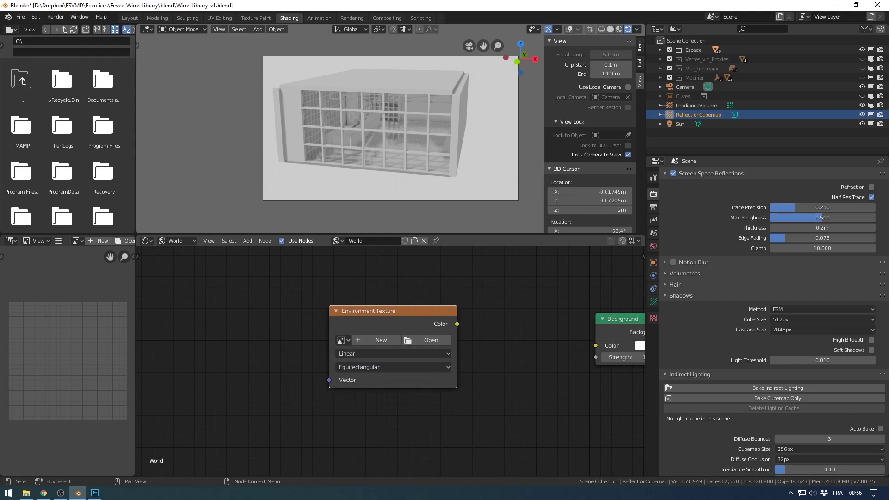
{"action": "left_click_drag", "start_coordinate": [411, 311], "coordinate": [395, 313]}
{"action": "left_click", "coordinate": [411, 342]}
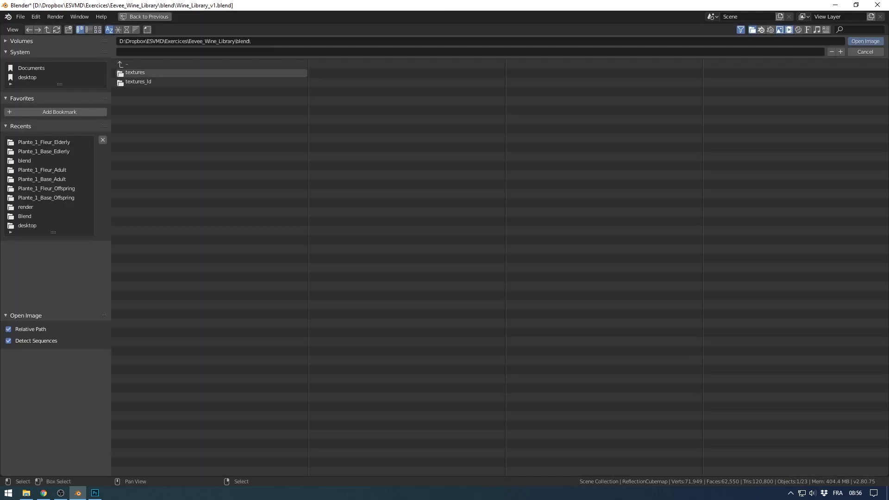
{"action": "left_click", "coordinate": [148, 73]}
{"action": "left_click", "coordinate": [155, 73]}
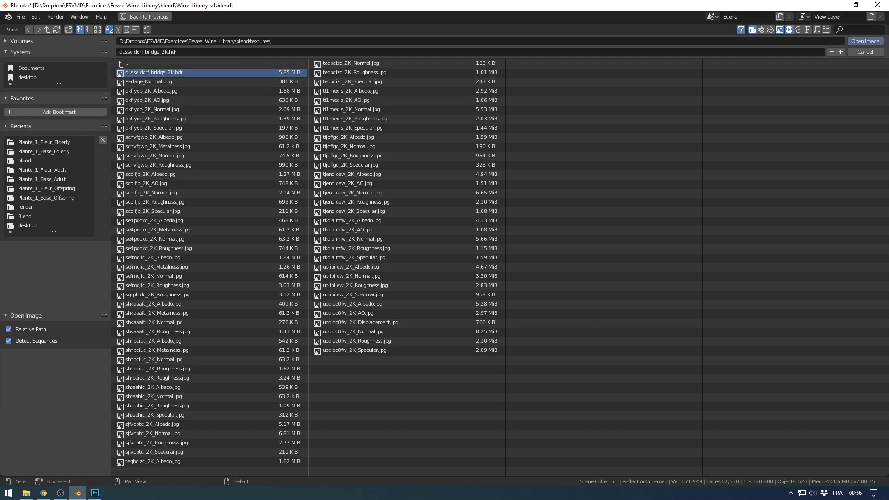
{"action": "left_click", "coordinate": [865, 42]}
Link the Environment Texture's Color output to the Background's Color input and bring the two nodes closer together.
{"action": "middle_click_drag", "start_coordinate": [440, 359], "coordinate": [390, 361]}
{"action": "scroll", "coordinate": [391, 361], "scroll_direction": "down", "scroll_amount": 5}
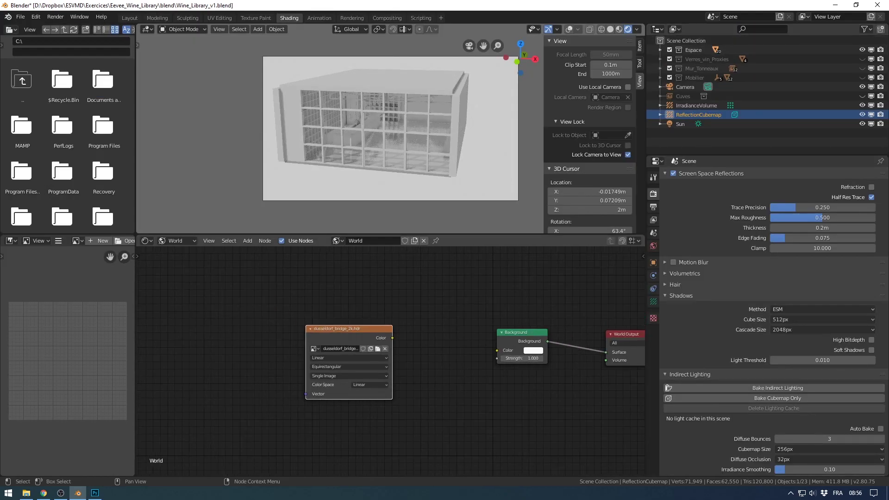
{"action": "left_click_drag", "start_coordinate": [495, 350], "coordinate": [497, 350]}
{"action": "left_click_drag", "start_coordinate": [366, 329], "coordinate": [393, 329]}
{"action": "middle_click_drag", "start_coordinate": [370, 153], "coordinate": [364, 137]}
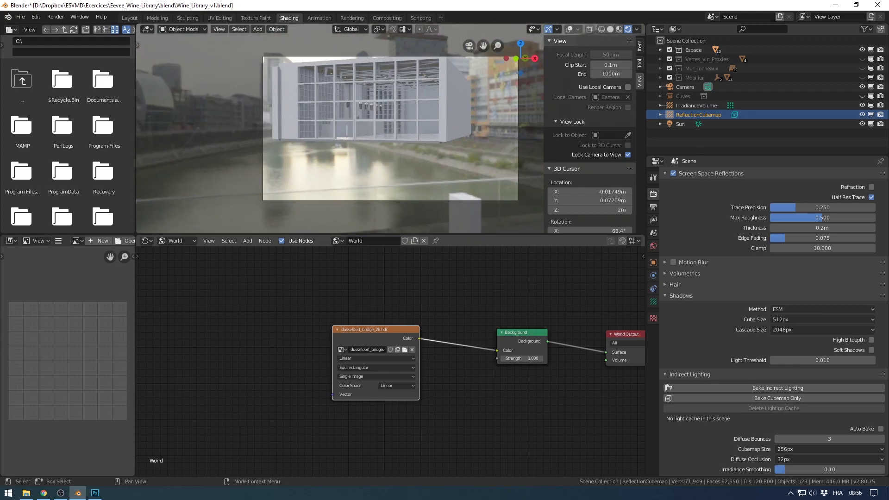
Switch to the browser, look over the HDRI Haven categories and latest HDRIs, and return to Blender.
{"action": "left_click", "coordinate": [43, 493]}
{"action": "key", "text": "ctrl+Tab"}
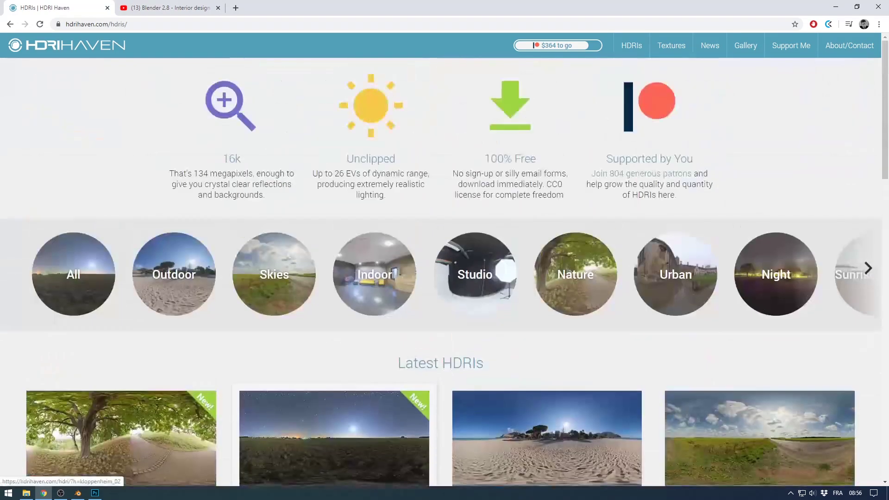
{"action": "scroll", "coordinate": [444, 269], "scroll_direction": "down", "scroll_amount": 4}
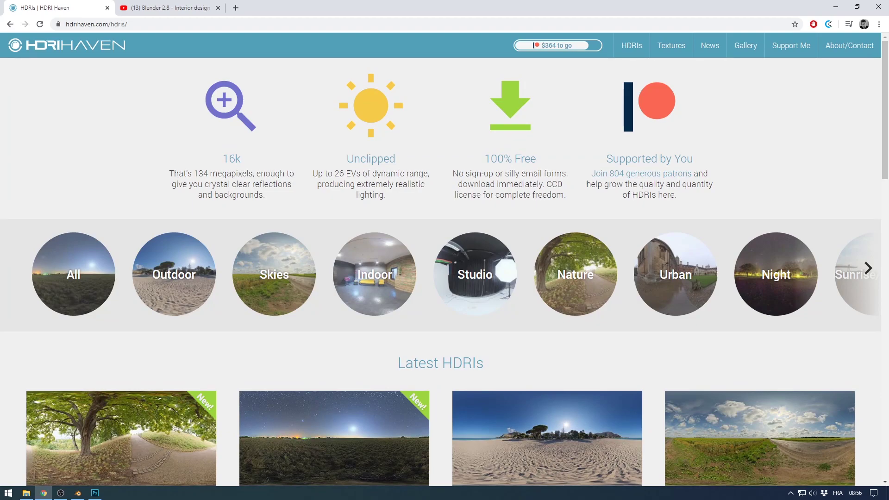
{"action": "scroll", "coordinate": [120, 348], "scroll_direction": "down", "scroll_amount": 6}
{"action": "scroll", "coordinate": [120, 347], "scroll_direction": "up", "scroll_amount": 3}
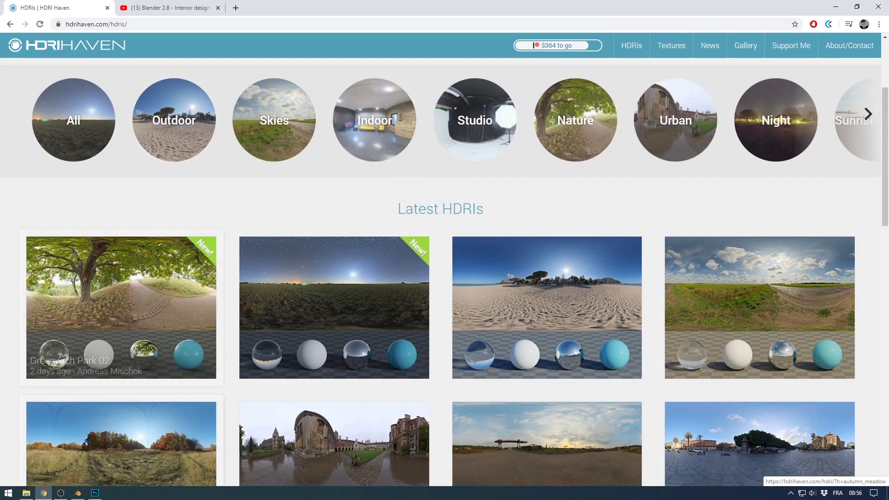
{"action": "left_click", "coordinate": [78, 492]}
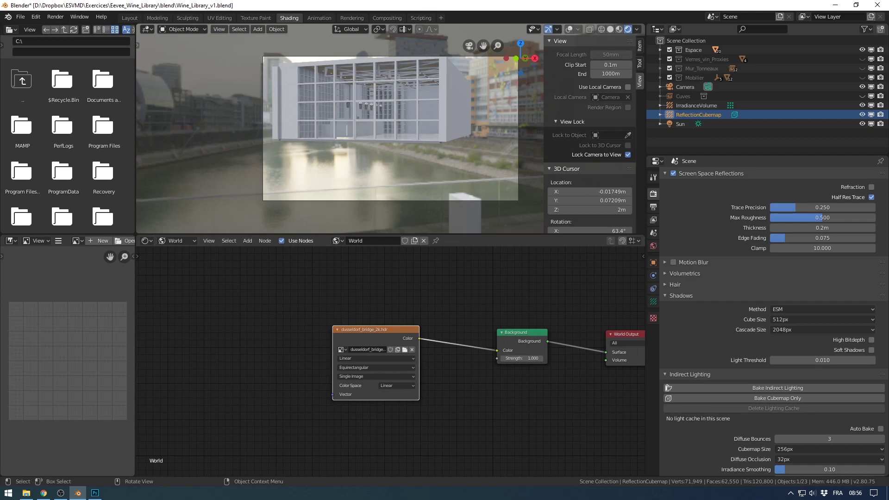
Examine the HDR surroundings and their lighting from several angles around the building.
{"action": "middle_click_drag", "start_coordinate": [352, 139], "coordinate": [324, 134]}
{"action": "scroll", "coordinate": [387, 356], "scroll_direction": "up", "scroll_amount": 2}
{"action": "left_click_drag", "start_coordinate": [387, 357], "coordinate": [387, 307]}
{"action": "middle_click_drag", "start_coordinate": [343, 139], "coordinate": [402, 135]}
{"action": "scroll", "coordinate": [373, 148], "scroll_direction": "down", "scroll_amount": 4}
{"action": "middle_click_drag", "start_coordinate": [408, 103], "coordinate": [409, 106]}
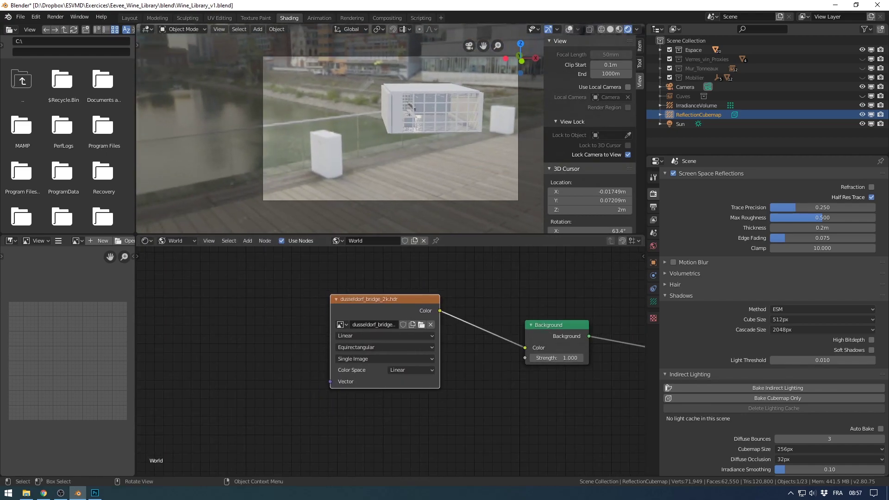
{"action": "middle_click_drag", "start_coordinate": [345, 139], "coordinate": [390, 145]}
{"action": "scroll", "coordinate": [387, 134], "scroll_direction": "down", "scroll_amount": 2}
{"action": "scroll", "coordinate": [390, 352], "scroll_direction": "up", "scroll_amount": 1}
{"action": "scroll", "coordinate": [509, 324], "scroll_direction": "down", "scroll_amount": 3}
Add a Texture Coordinate node well ahead of the Environment Texture node in the World shader.
{"action": "key", "text": "shift+a"}
{"action": "mouse_move", "coordinate": [256, 366]}
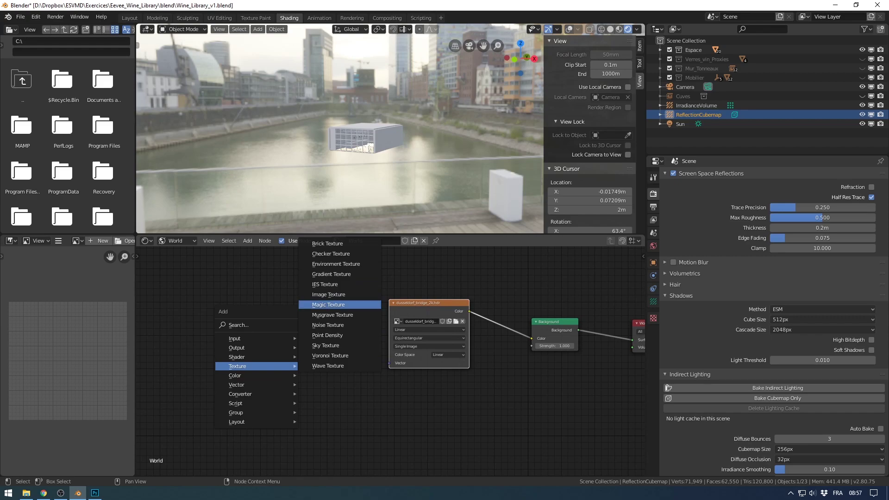
{"action": "mouse_move", "coordinate": [256, 339]}
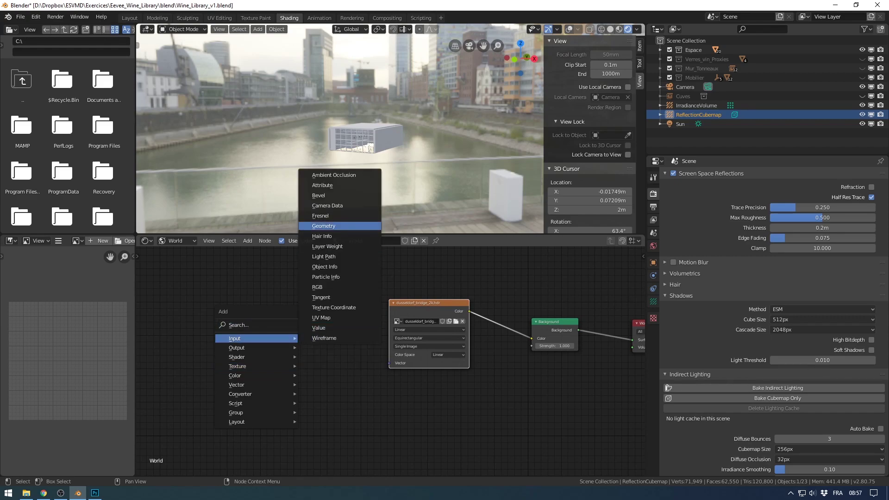
{"action": "left_click", "coordinate": [334, 307]}
{"action": "left_click", "coordinate": [203, 308]}
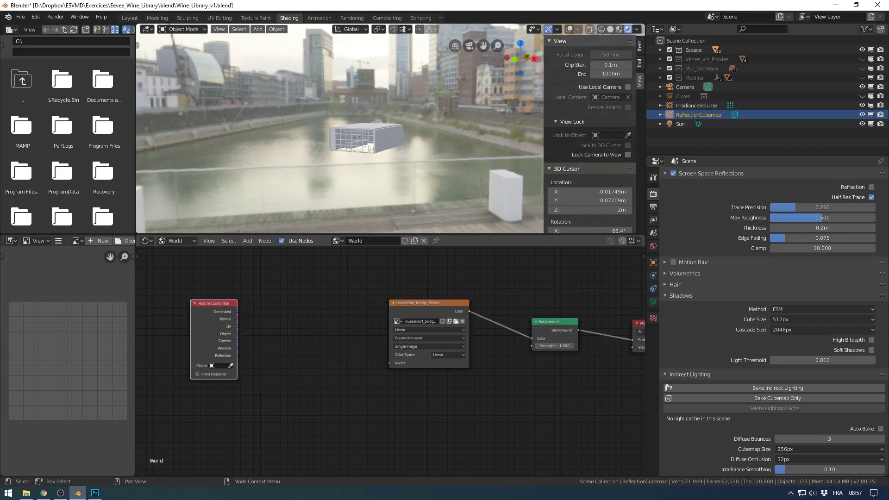
Add a Mapping node and link the Generated coordinates through it into the Environment Texture's Vector input.
{"action": "scroll", "coordinate": [278, 324], "scroll_direction": "up", "scroll_amount": 1, "text": "shift"}
{"action": "key", "text": "shift+a"}
{"action": "mouse_move", "coordinate": [277, 371]}
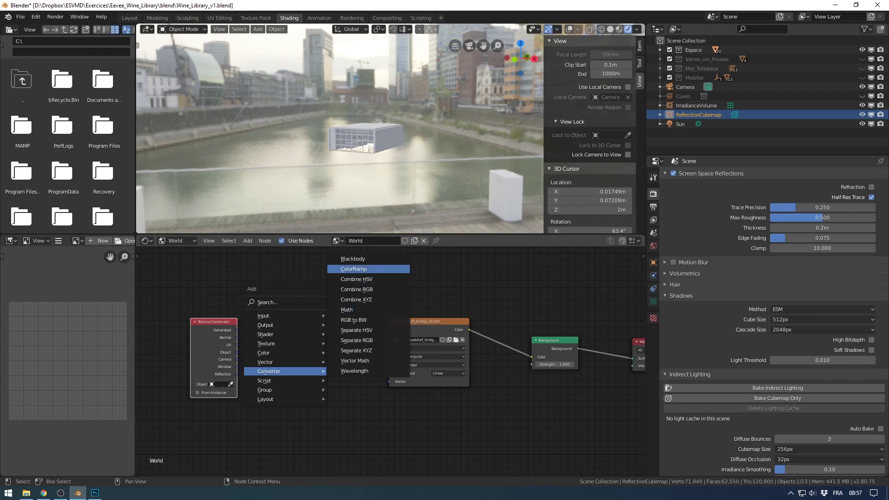
{"action": "left_click", "coordinate": [350, 382]}
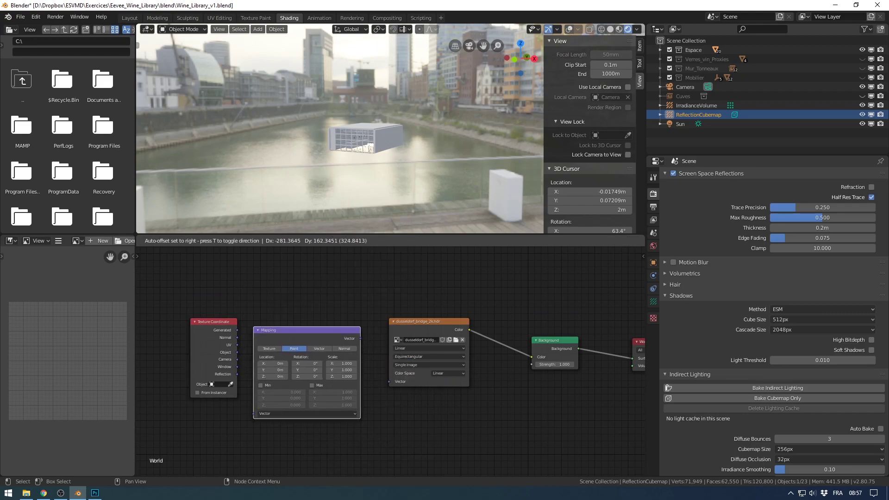
{"action": "left_click", "coordinate": [318, 366]}
{"action": "scroll", "coordinate": [317, 366], "scroll_direction": "up", "scroll_amount": 1}
{"action": "left_click_drag", "start_coordinate": [197, 321], "coordinate": [231, 418]}
Set the Mapping node's Z rotation to 226° to turn the environment around the building.
{"action": "mouse_move", "coordinate": [299, 372]}
{"action": "left_mouse_down"}
{"action": "mouse_move", "coordinate": [326, 372]}
{"action": "mouse_move", "coordinate": [312, 372]}
{"action": "left_mouse_up"}
{"action": "scroll", "coordinate": [340, 153], "scroll_direction": "up", "scroll_amount": 8}
{"action": "middle_click_drag", "start_coordinate": [340, 153], "coordinate": [415, 167], "text": "shift"}
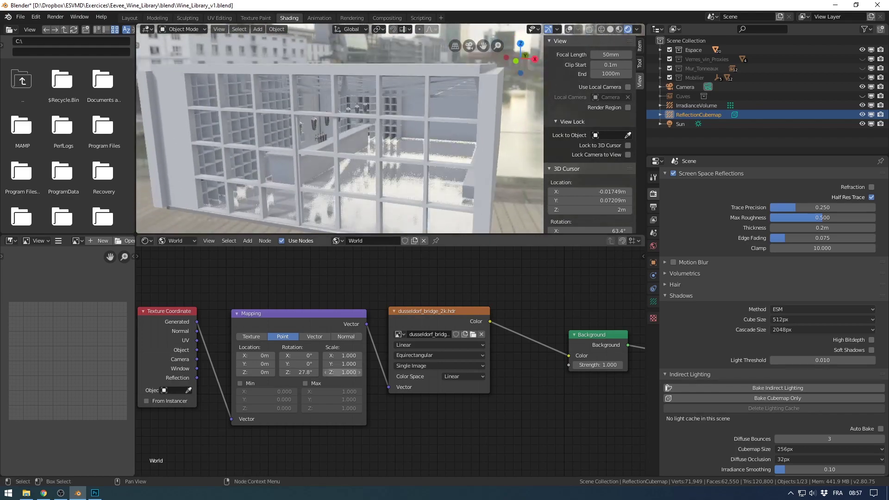
{"action": "left_click_drag", "start_coordinate": [313, 372], "coordinate": [404, 372]}
{"action": "middle_click_drag", "start_coordinate": [435, 355], "coordinate": [358, 341]}
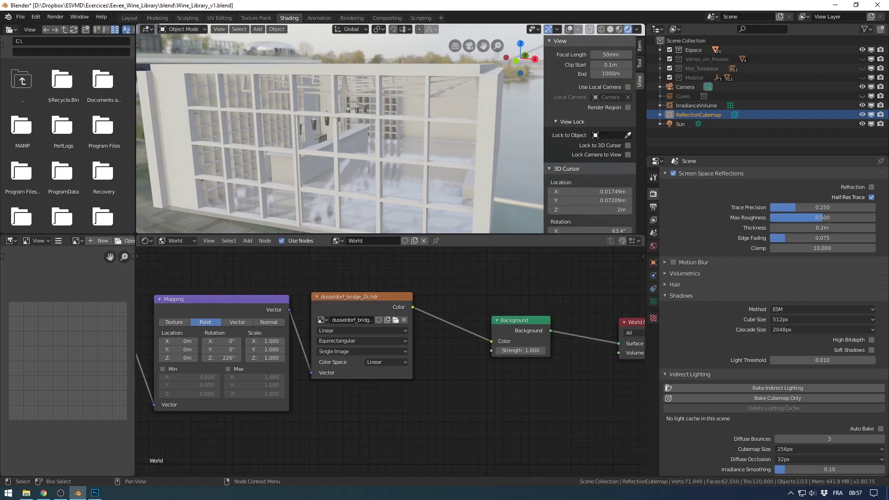
Move the Environment Texture node closer to the Background node and set the Background strength to 1.2.
{"action": "left_click_drag", "start_coordinate": [360, 298], "coordinate": [388, 308]}
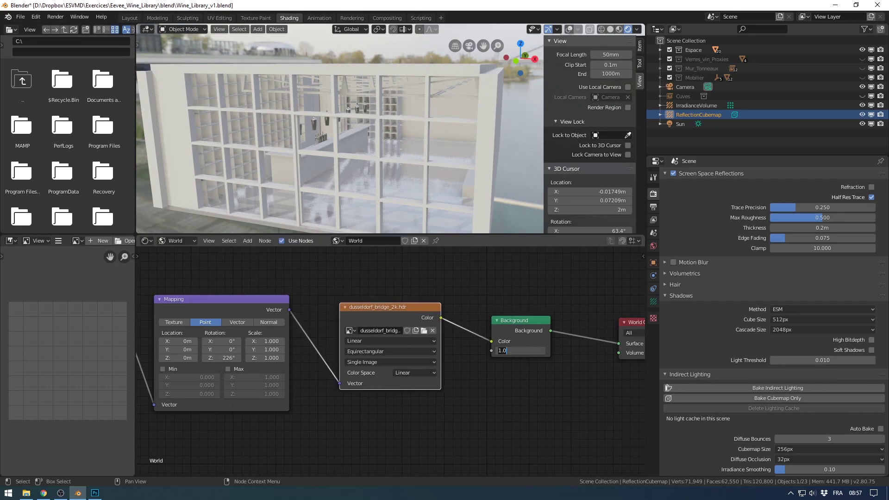
{"action": "type", "text": "1.2"}
{"action": "key", "text": "Return"}
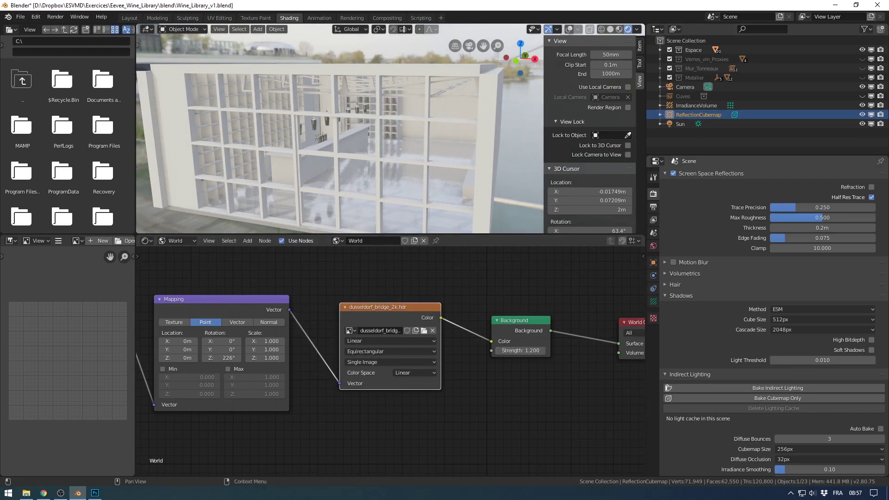
Bake the indirect lighting with the HDR environment and view the building while it bakes.
{"action": "left_click", "coordinate": [653, 178]}
{"action": "left_click", "coordinate": [653, 194]}
{"action": "scroll", "coordinate": [773, 324], "scroll_direction": "down", "scroll_amount": 5}
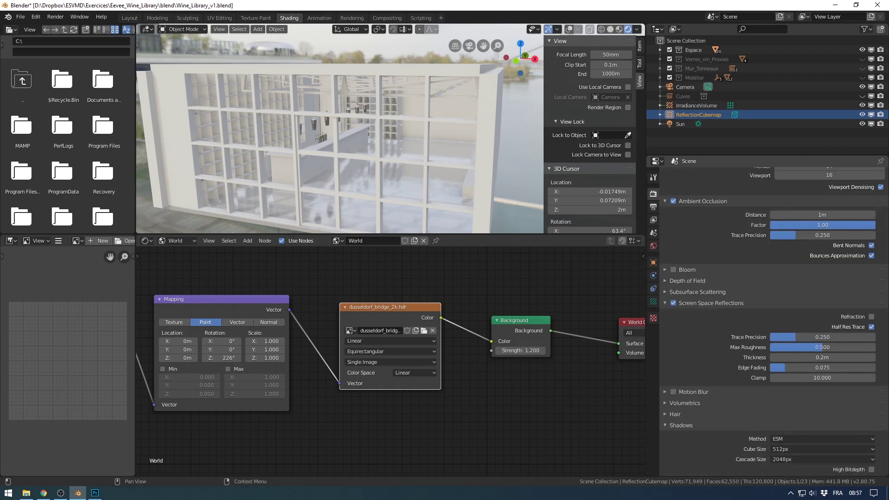
{"action": "left_click", "coordinate": [653, 207]}
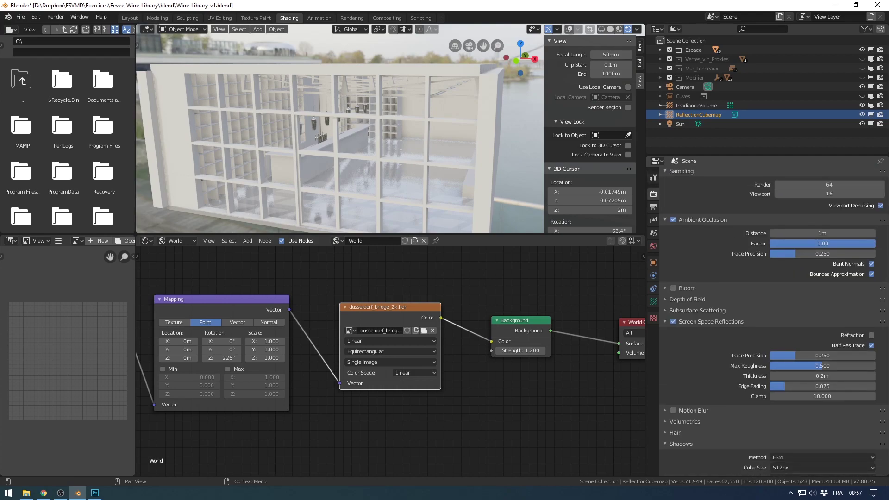
{"action": "left_click", "coordinate": [653, 177]}
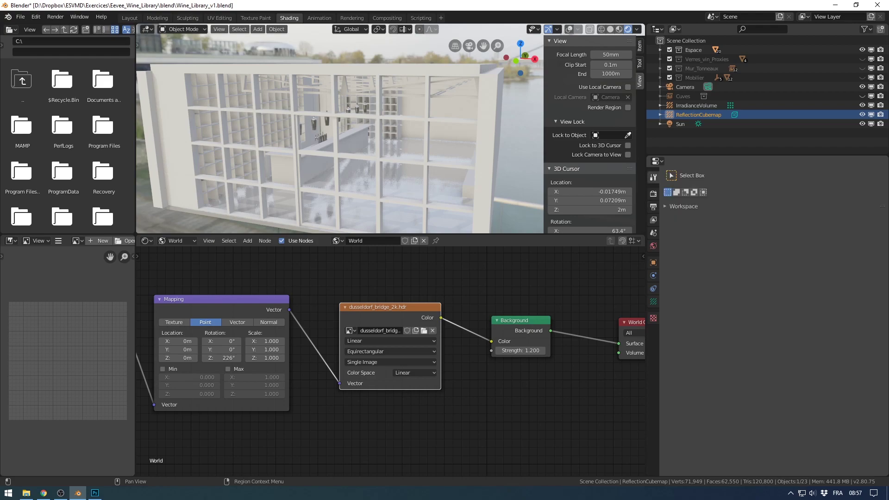
{"action": "left_click", "coordinate": [653, 194]}
{"action": "scroll", "coordinate": [773, 277], "scroll_direction": "down", "scroll_amount": 8}
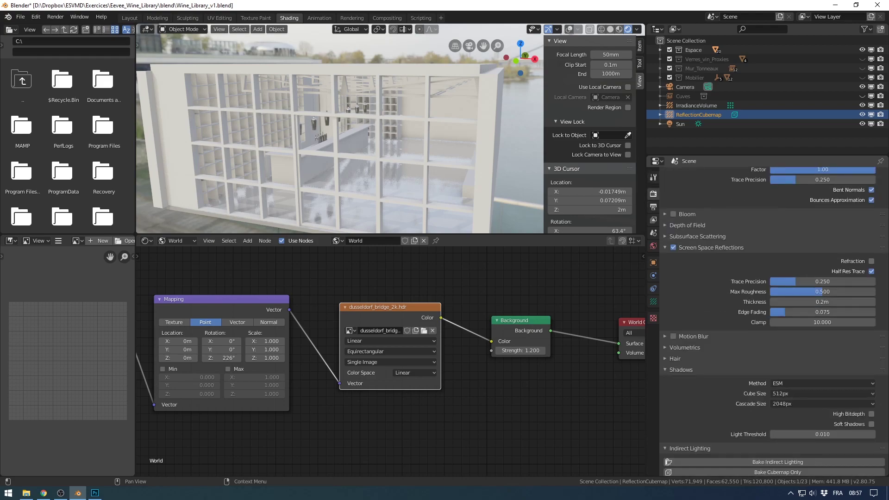
{"action": "left_click", "coordinate": [777, 406]}
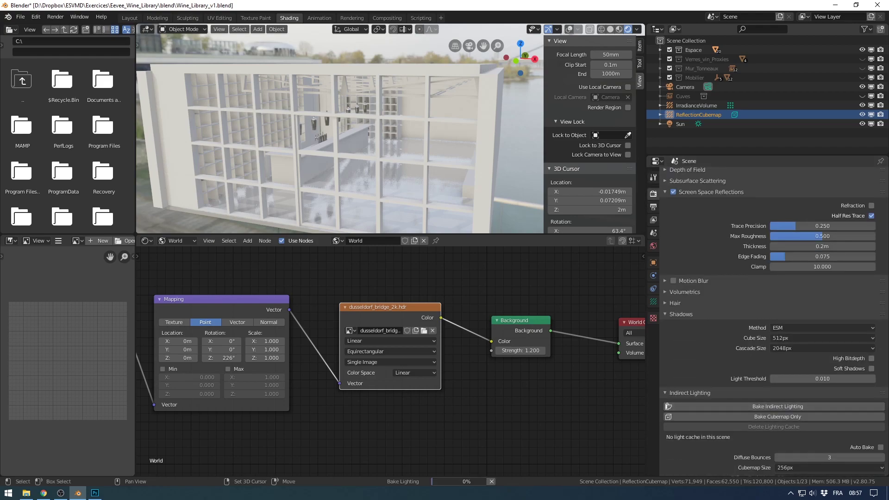
{"action": "middle_click_drag", "start_coordinate": [352, 153], "coordinate": [312, 110], "text": "shift"}
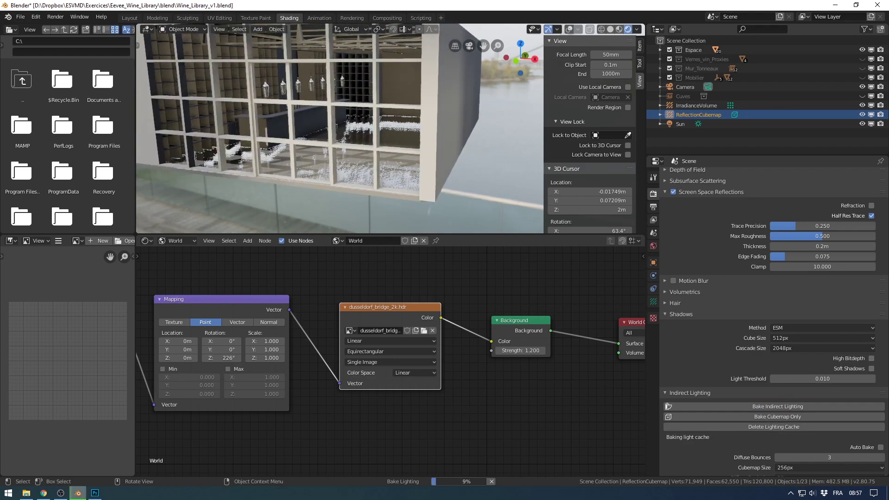
{"action": "middle_click_drag", "start_coordinate": [340, 153], "coordinate": [315, 139]}
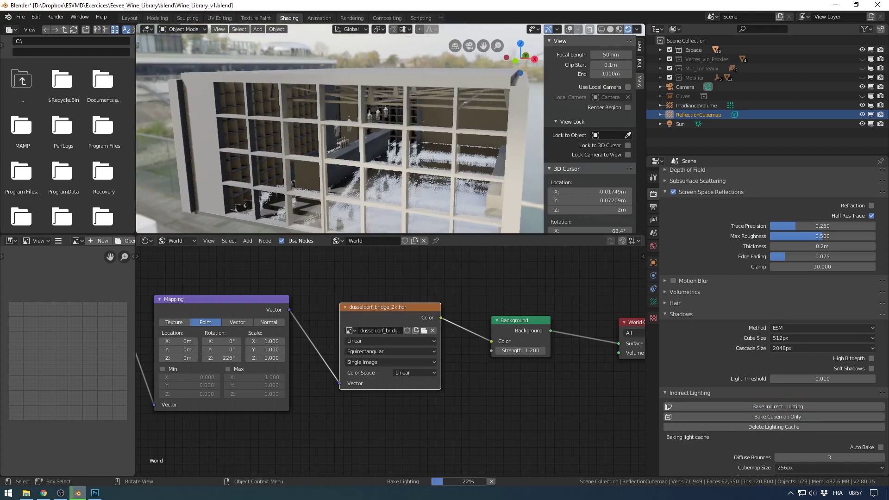
Enable the transparent film option in the render settings to hide the HDR background.
{"action": "left_click", "coordinate": [653, 178]}
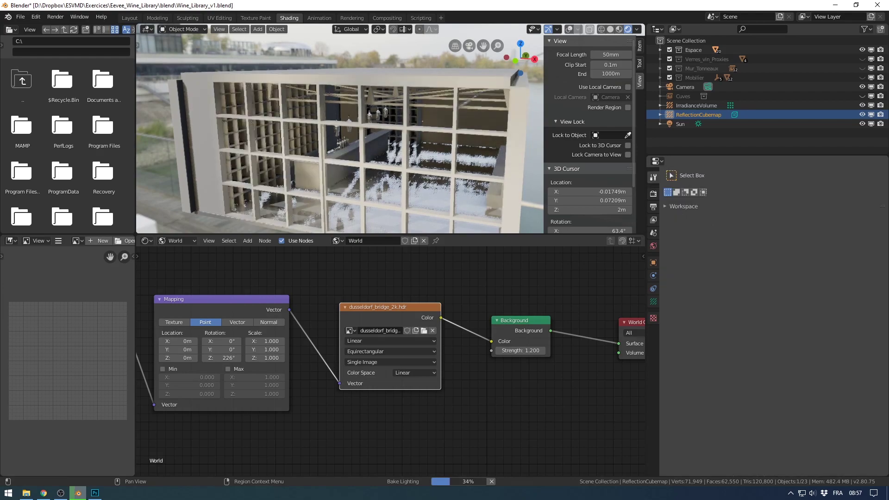
{"action": "left_click", "coordinate": [653, 193]}
{"action": "scroll", "coordinate": [768, 324], "scroll_direction": "down", "scroll_amount": 5}
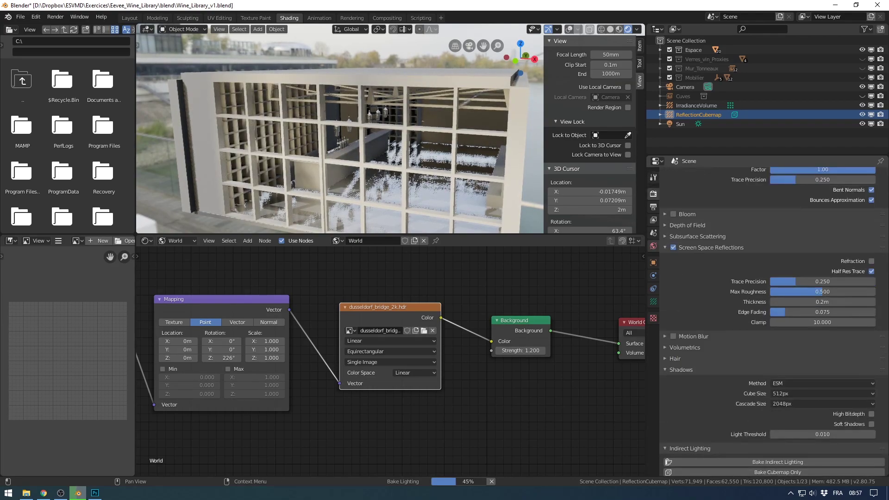
{"action": "left_click", "coordinate": [653, 220]}
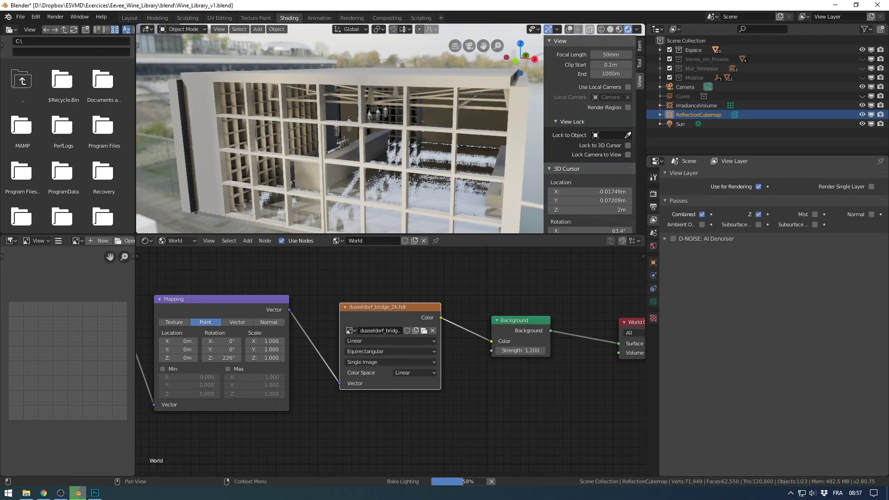
{"action": "left_click", "coordinate": [653, 193]}
{"action": "scroll", "coordinate": [768, 324], "scroll_direction": "down", "scroll_amount": 7}
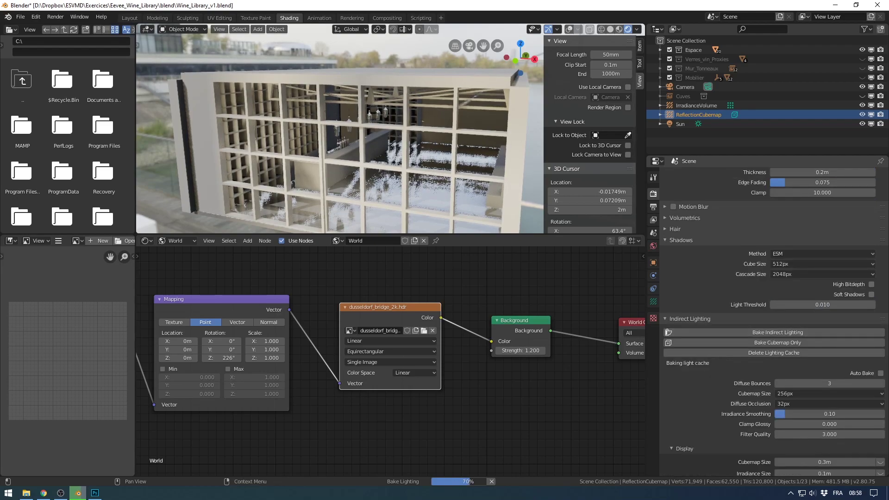
{"action": "scroll", "coordinate": [773, 320], "scroll_direction": "down", "scroll_amount": 3}
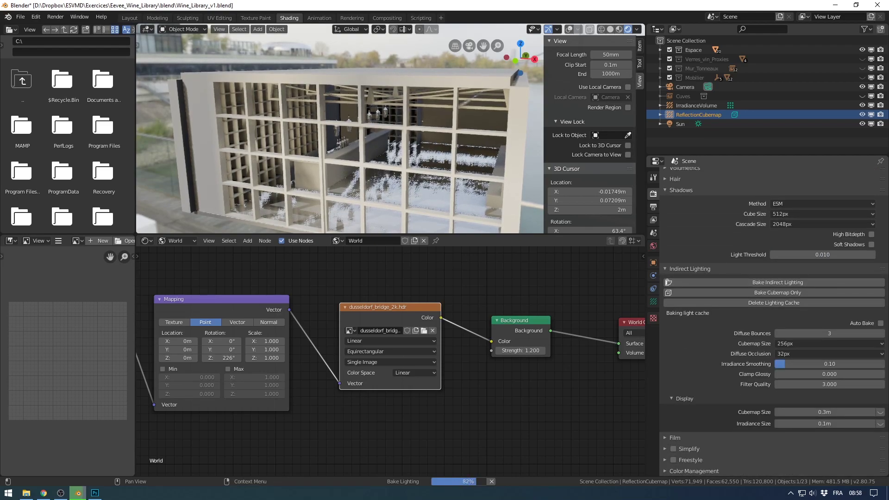
{"action": "left_click", "coordinate": [675, 437]}
{"action": "left_click", "coordinate": [871, 461]}
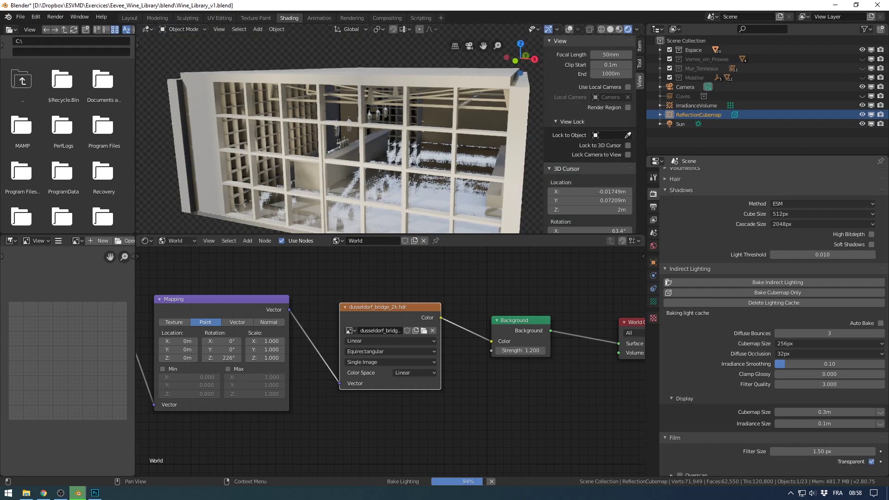
Select the interior floor, turn on the viewport overlays and show the floor's wood_floor material nodes.
{"action": "mouse_move", "coordinate": [345, 134]}
{"action": "middle_mouse_down"}
{"action": "mouse_move", "coordinate": [345, 144]}
{"action": "mouse_move", "coordinate": [344, 135]}
{"action": "mouse_move", "coordinate": [296, 137]}
{"action": "mouse_move", "coordinate": [380, 133]}
{"action": "mouse_move", "coordinate": [337, 127]}
{"action": "middle_mouse_up"}
{"action": "scroll", "coordinate": [333, 135], "scroll_direction": "up", "scroll_amount": 5}
{"action": "left_click", "coordinate": [685, 87]}
{"action": "scroll", "coordinate": [343, 135], "scroll_direction": "up", "scroll_amount": 5}
{"action": "left_click", "coordinate": [337, 190]}
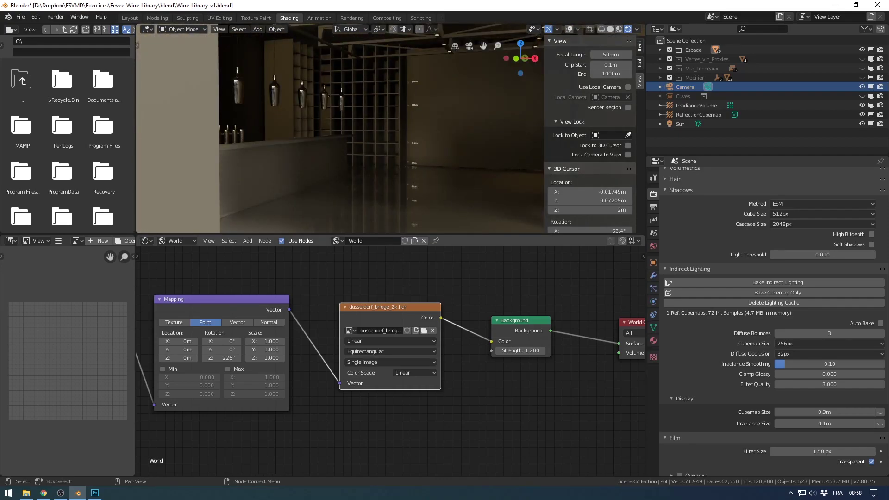
{"action": "left_click", "coordinate": [569, 29]}
{"action": "left_click", "coordinate": [177, 241]}
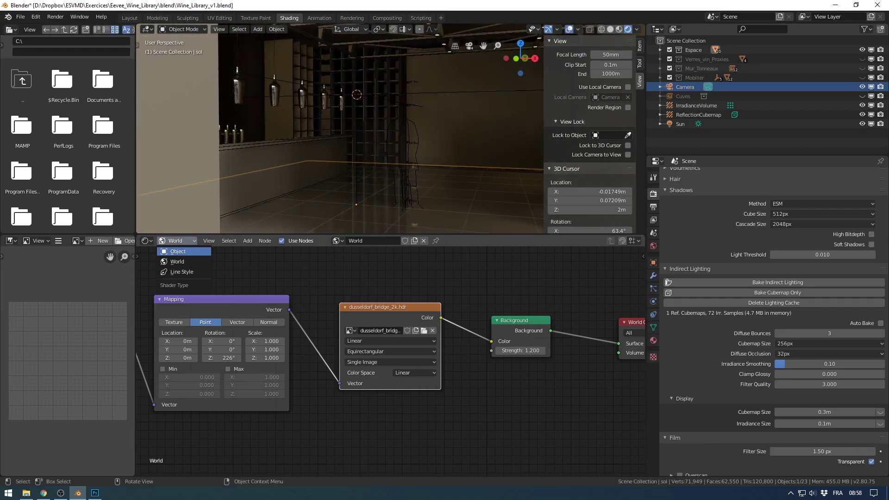
{"action": "left_click", "coordinate": [176, 251]}
{"action": "scroll", "coordinate": [391, 361], "scroll_direction": "up", "scroll_amount": 3}
{"action": "middle_click_drag", "start_coordinate": [453, 365], "coordinate": [333, 345]}
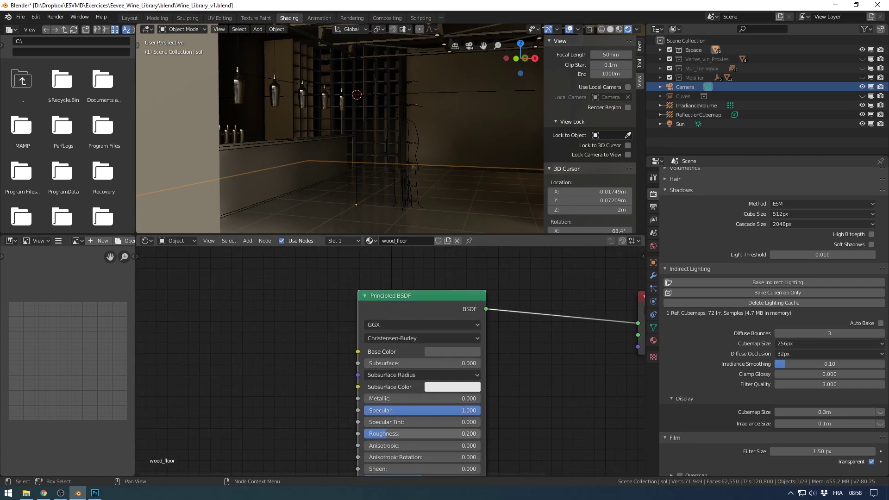
Add a point light inside the room at the 3D cursor and set its power to 200 W.
{"action": "middle_click_drag", "start_coordinate": [352, 125], "coordinate": [370, 162]}
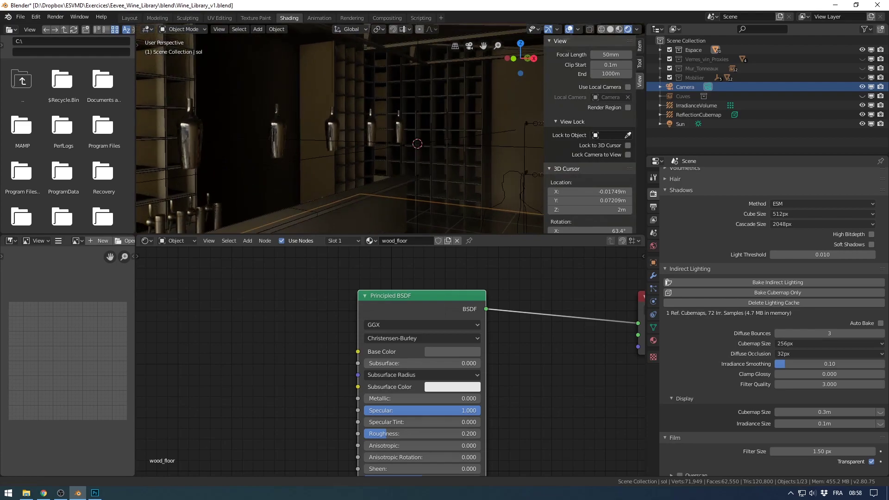
{"action": "middle_click_drag", "start_coordinate": [418, 175], "coordinate": [429, 188]}
{"action": "key", "text": "shift+a"}
{"action": "left_click", "coordinate": [466, 295]}
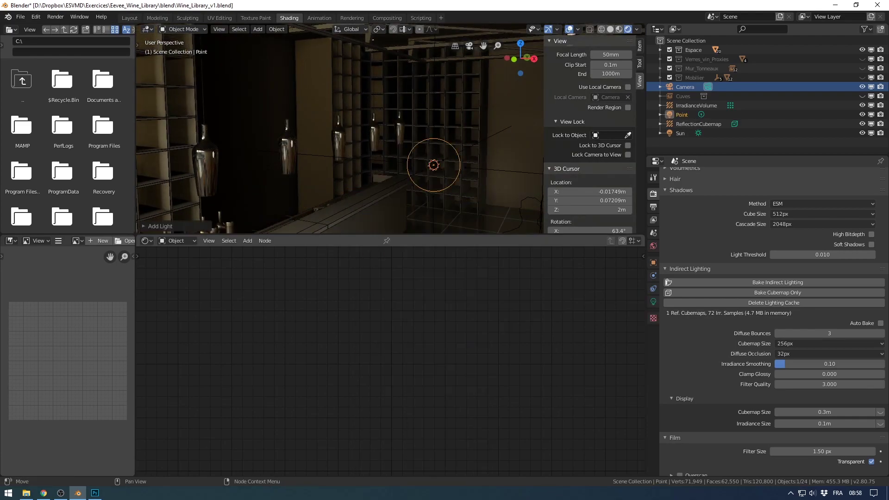
{"action": "middle_click_drag", "start_coordinate": [456, 190], "coordinate": [373, 134], "text": "shift"}
{"action": "left_click", "coordinate": [653, 302]}
{"action": "left_click", "coordinate": [822, 236]}
{"action": "type", "text": "200"}
{"action": "key", "text": "Return"}
Move the point light higher in the room, away from the 3D cursor.
{"action": "scroll", "coordinate": [412, 136], "scroll_direction": "down", "scroll_amount": 6}
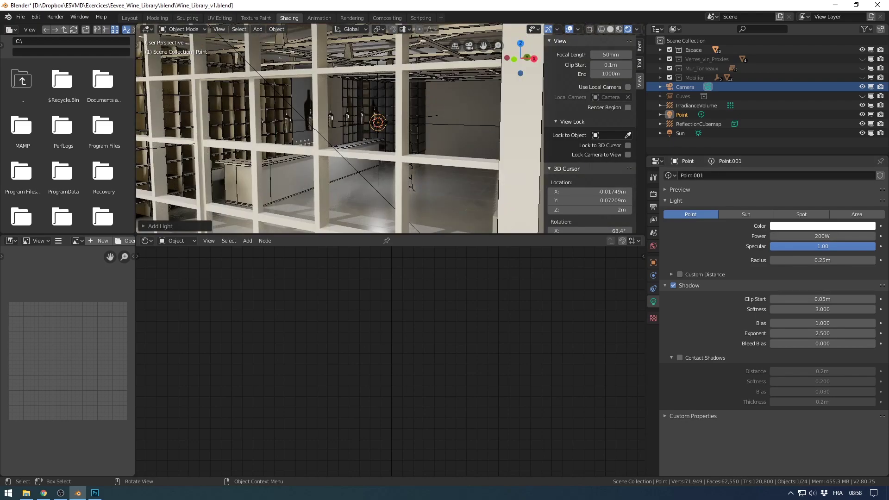
{"action": "middle_click_drag", "start_coordinate": [412, 136], "coordinate": [437, 142]}
{"action": "scroll", "coordinate": [442, 139], "scroll_direction": "down", "scroll_amount": 3}
{"action": "scroll", "coordinate": [444, 139], "scroll_direction": "up", "scroll_amount": 5}
{"action": "key", "text": "g"}
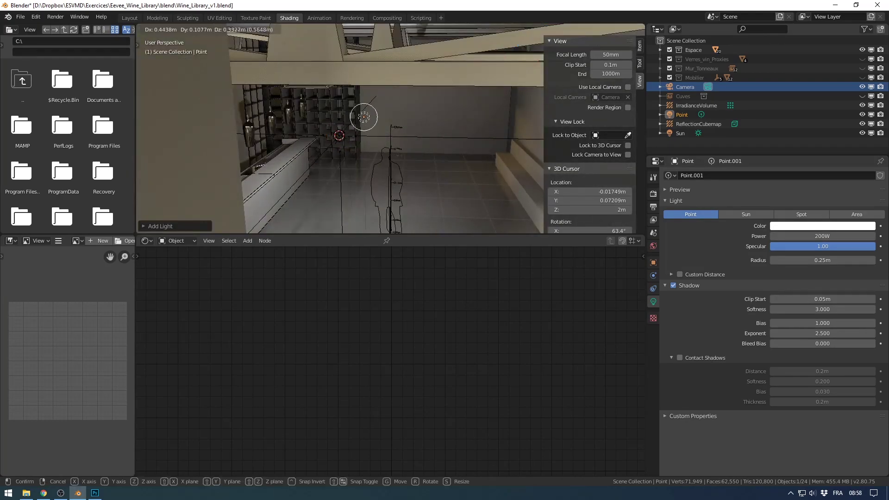
{"action": "left_click", "coordinate": [393, 117]}
Examine the point light's effect on the hanging bottles, the bar counter and the wall shelves.
{"action": "mouse_move", "coordinate": [393, 117]}
{"action": "middle_mouse_down"}
{"action": "mouse_move", "coordinate": [399, 121]}
{"action": "mouse_move", "coordinate": [361, 122]}
{"action": "mouse_move", "coordinate": [357, 113]}
{"action": "mouse_move", "coordinate": [384, 120]}
{"action": "middle_mouse_up"}
{"action": "scroll", "coordinate": [357, 113], "scroll_direction": "up", "scroll_amount": 2}
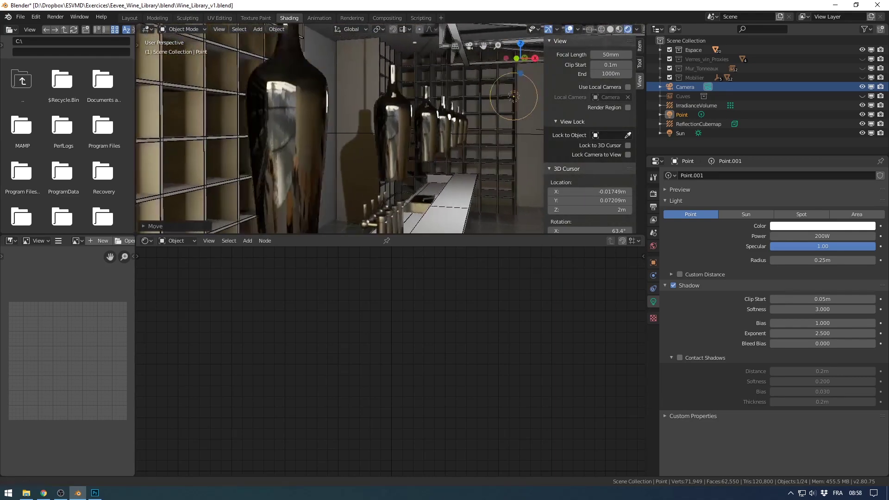
{"action": "mouse_move", "coordinate": [448, 99]}
{"action": "middle_mouse_down"}
{"action": "mouse_move", "coordinate": [425, 98]}
{"action": "mouse_move", "coordinate": [446, 105]}
{"action": "middle_mouse_up"}
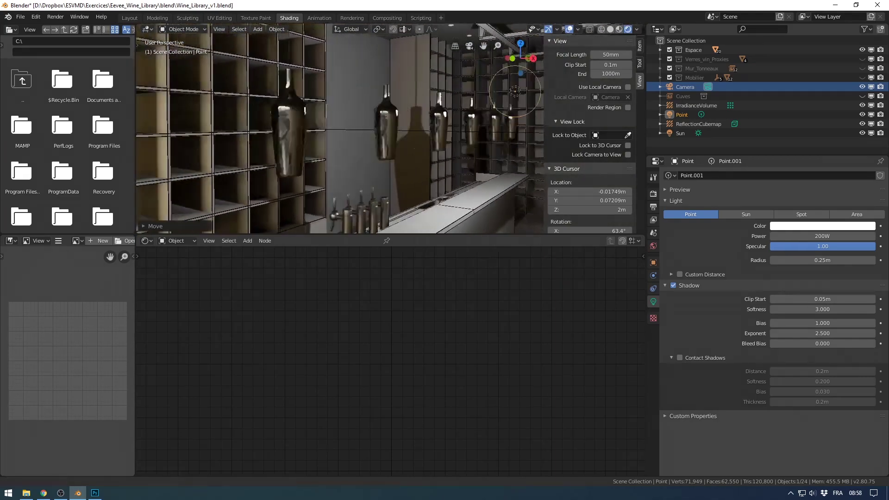
{"action": "middle_click_drag", "start_coordinate": [370, 110], "coordinate": [299, 51], "text": "shift"}
{"action": "middle_click_drag", "start_coordinate": [340, 116], "coordinate": [431, 121], "text": "shift"}
{"action": "scroll", "coordinate": [370, 122], "scroll_direction": "down", "scroll_amount": 4}
{"action": "scroll", "coordinate": [340, 129], "scroll_direction": "down", "scroll_amount": 6}
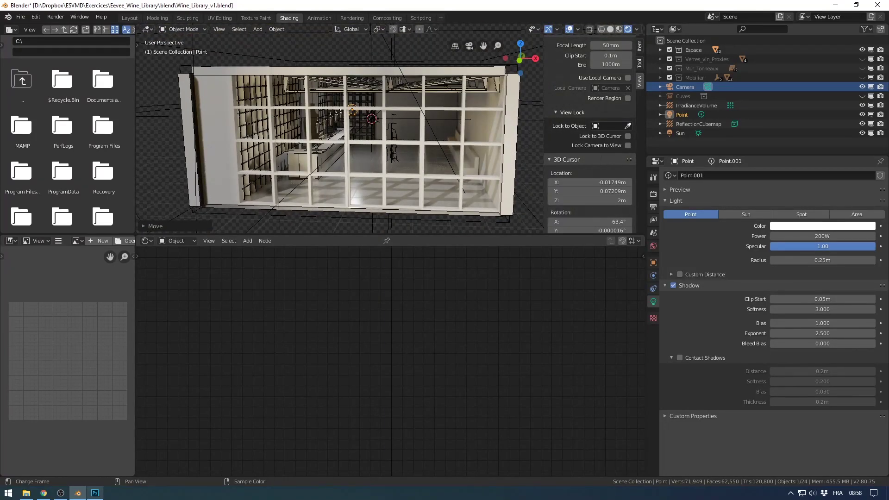
Switch to Photoshop and paint green check marks beside CUBEMAP / SS REFLEXIONS and HDRI in the checklist.
{"action": "left_click", "coordinate": [94, 492]}
{"action": "left_click_drag", "start_coordinate": [250, 345], "coordinate": [271, 334]}
{"action": "left_click_drag", "start_coordinate": [250, 372], "coordinate": [274, 357]}
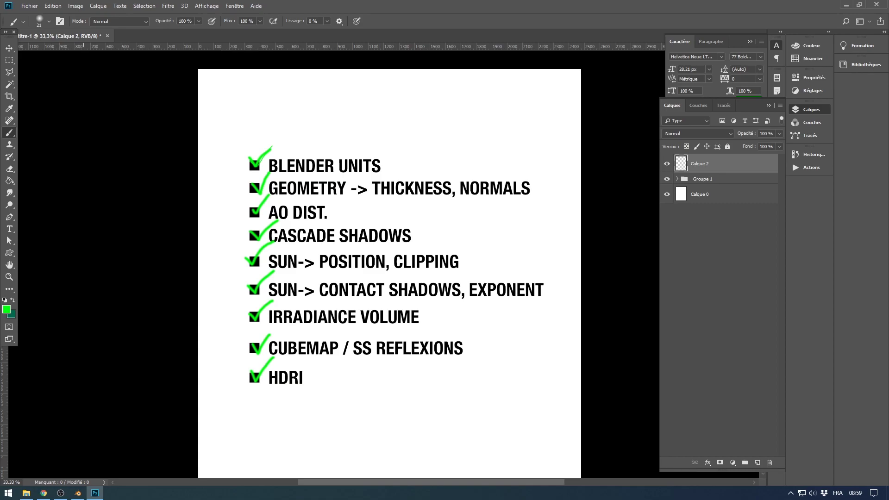
Switch back to Blender, enlarge the 3D viewport over the shader editor and hide the viewport's sidebar.
{"action": "left_click", "coordinate": [78, 492]}
{"action": "middle_click_drag", "start_coordinate": [352, 134], "coordinate": [317, 160]}
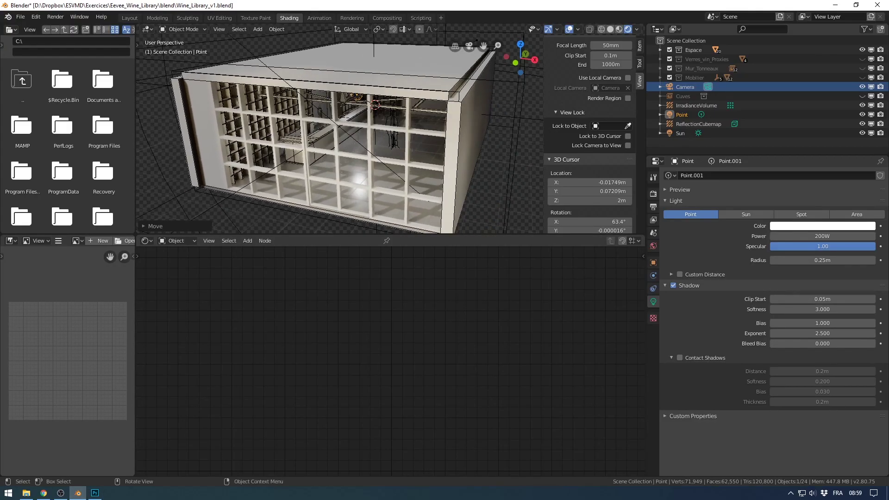
{"action": "left_click_drag", "start_coordinate": [389, 234], "coordinate": [389, 351]}
{"action": "middle_click_drag", "start_coordinate": [337, 185], "coordinate": [315, 176]}
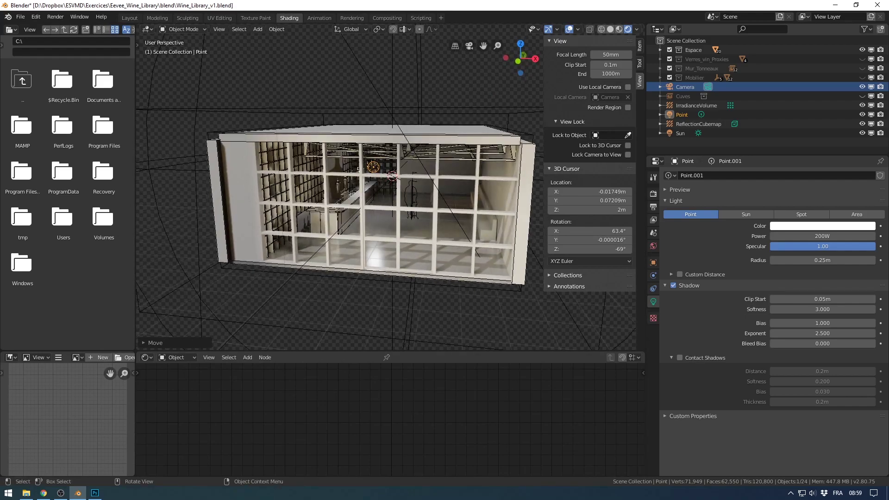
{"action": "scroll", "coordinate": [339, 185], "scroll_direction": "up", "scroll_amount": 4}
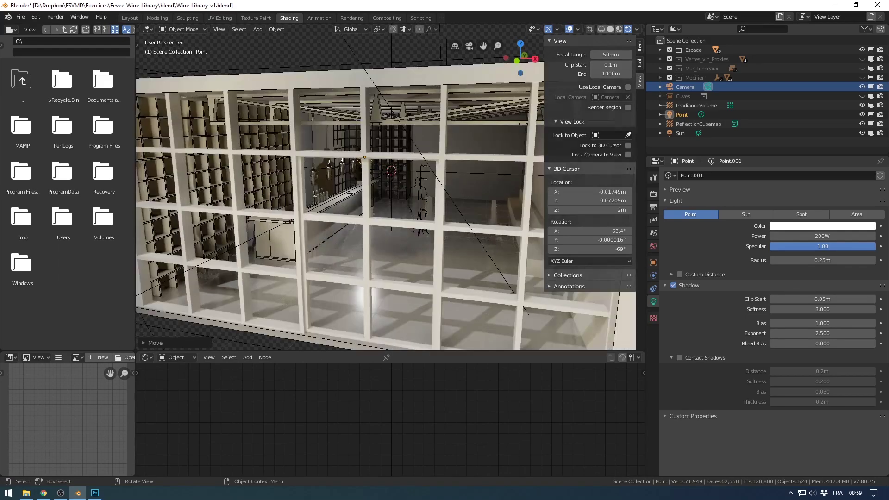
{"action": "scroll", "coordinate": [339, 185], "scroll_direction": "down", "scroll_amount": 4}
{"action": "middle_click_drag", "start_coordinate": [340, 185], "coordinate": [301, 185]}
{"action": "key", "text": "n"}
Examine the lit building and its interior through the gridded facade from several angles and distances.
{"action": "scroll", "coordinate": [319, 192], "scroll_direction": "up", "scroll_amount": 2}
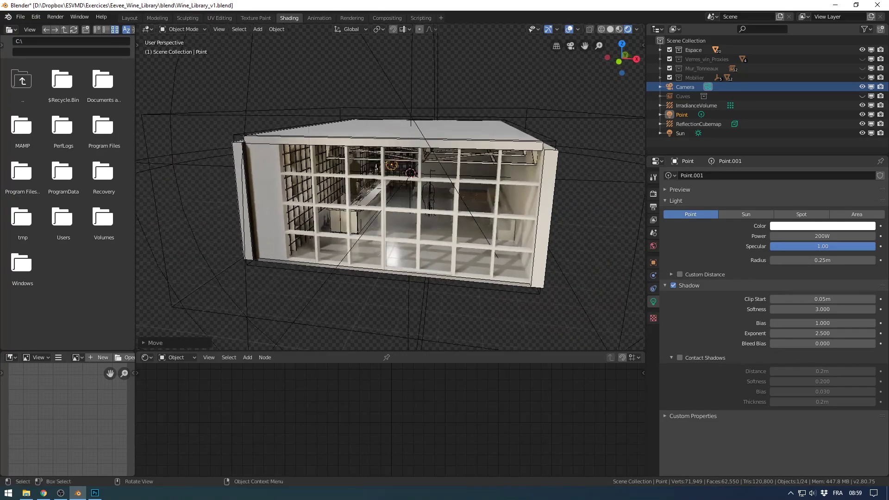
{"action": "mouse_move", "coordinate": [393, 185]}
{"action": "middle_mouse_down"}
{"action": "mouse_move", "coordinate": [454, 209]}
{"action": "mouse_move", "coordinate": [504, 208]}
{"action": "mouse_move", "coordinate": [396, 204]}
{"action": "mouse_move", "coordinate": [403, 179]}
{"action": "middle_mouse_up"}
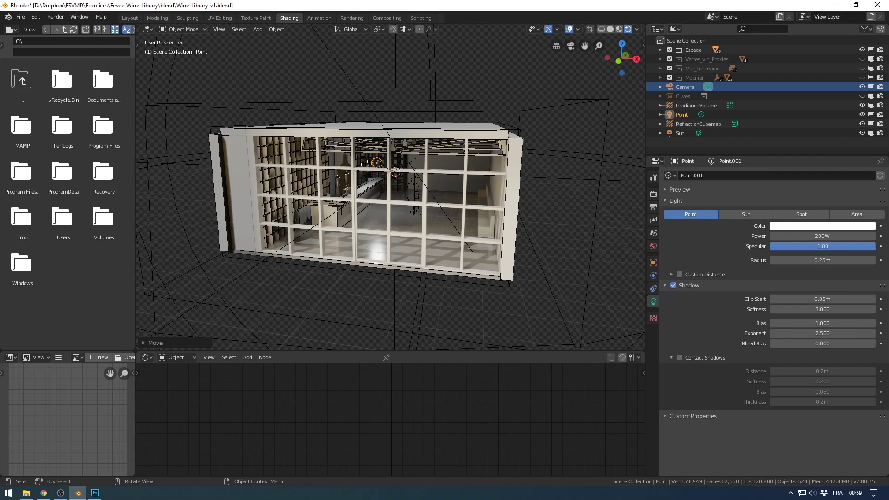
{"action": "mouse_move", "coordinate": [394, 185]}
{"action": "middle_mouse_down"}
{"action": "mouse_move", "coordinate": [399, 197]}
{"action": "mouse_move", "coordinate": [401, 172]}
{"action": "middle_mouse_up"}
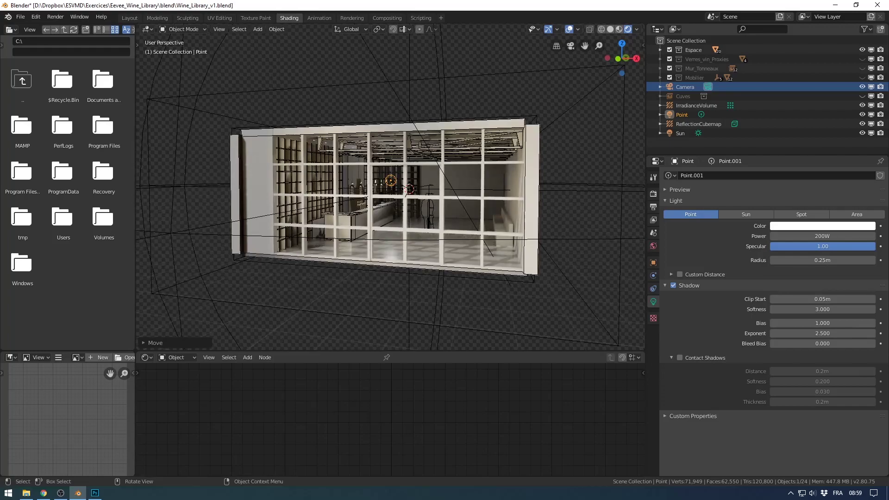
{"action": "scroll", "coordinate": [401, 171], "scroll_direction": "up", "scroll_amount": 1}
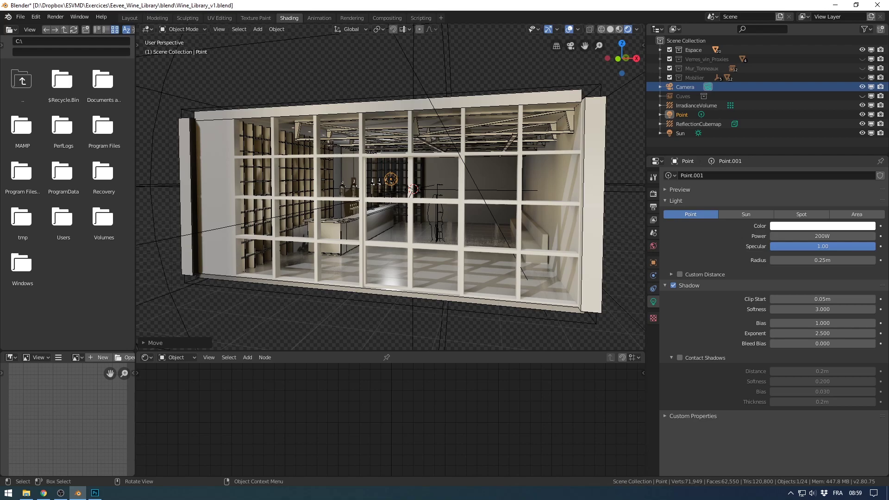
{"action": "mouse_move", "coordinate": [401, 171]}
{"action": "middle_mouse_down"}
{"action": "mouse_move", "coordinate": [403, 194]}
{"action": "mouse_move", "coordinate": [387, 168]}
{"action": "middle_mouse_up"}
{"action": "scroll", "coordinate": [387, 168], "scroll_direction": "up", "scroll_amount": 2}
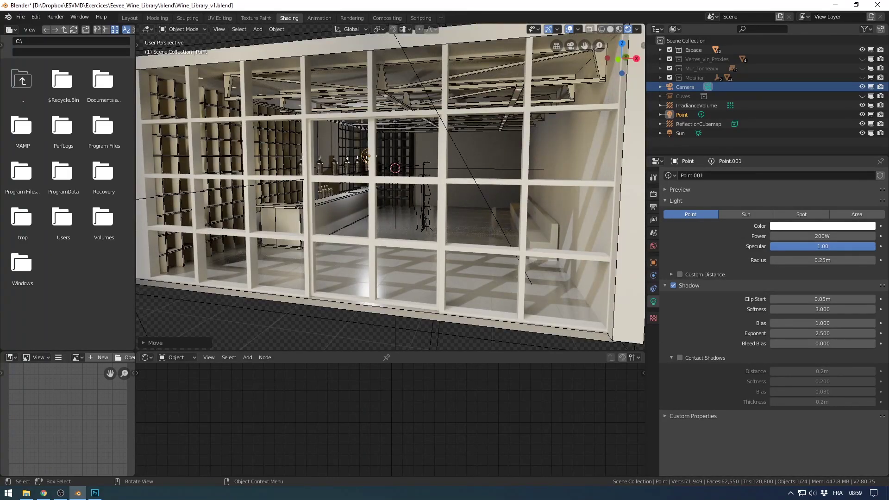
{"action": "scroll", "coordinate": [387, 168], "scroll_direction": "up", "scroll_amount": 2}
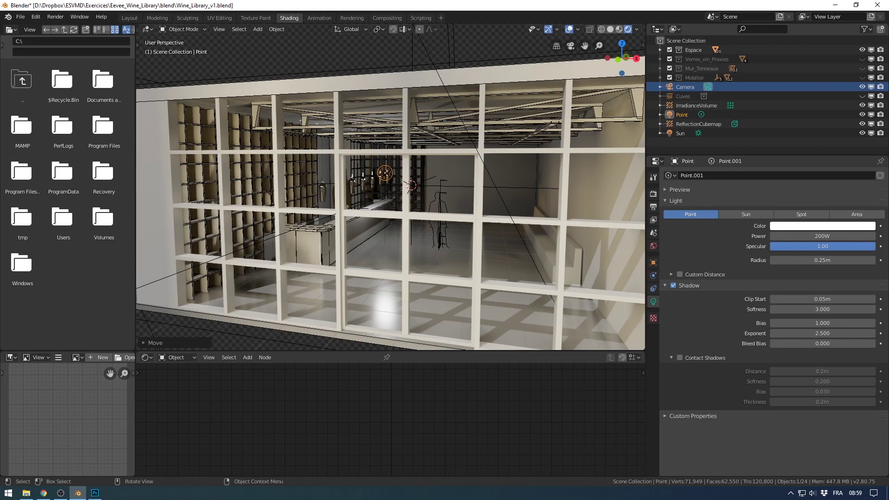
{"action": "scroll", "coordinate": [387, 169], "scroll_direction": "up", "scroll_amount": 2}
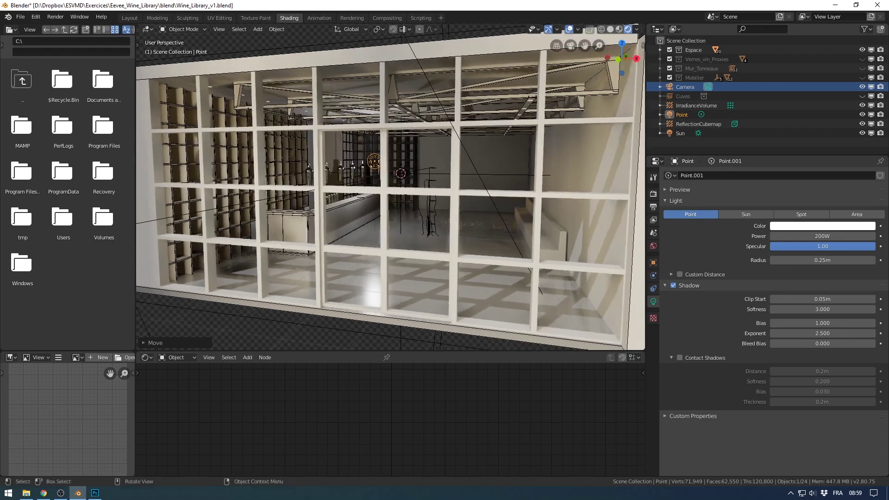
{"action": "scroll", "coordinate": [386, 169], "scroll_direction": "down", "scroll_amount": 2}
{"action": "middle_click_drag", "start_coordinate": [387, 168], "coordinate": [399, 176]}
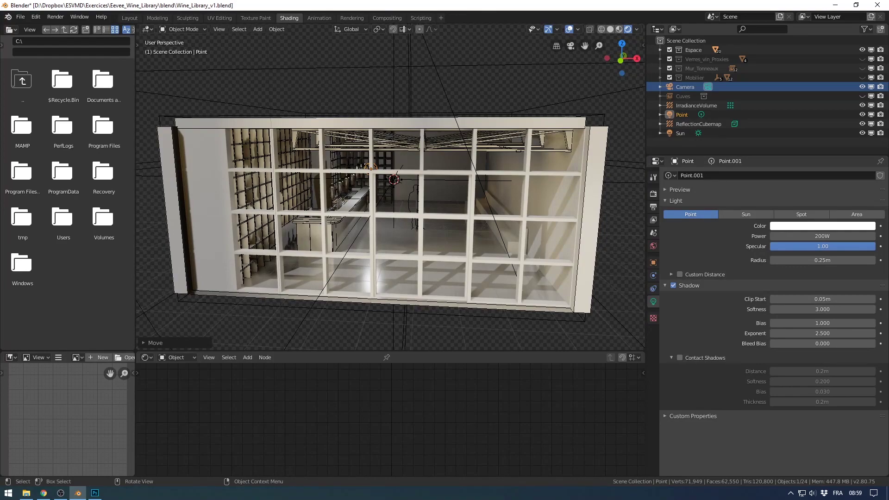
{"action": "middle_click_drag", "start_coordinate": [399, 176], "coordinate": [393, 178]}
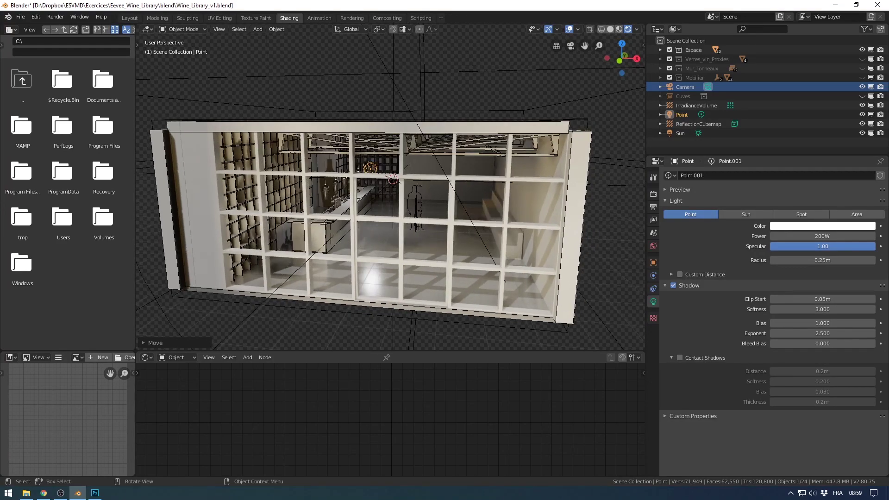